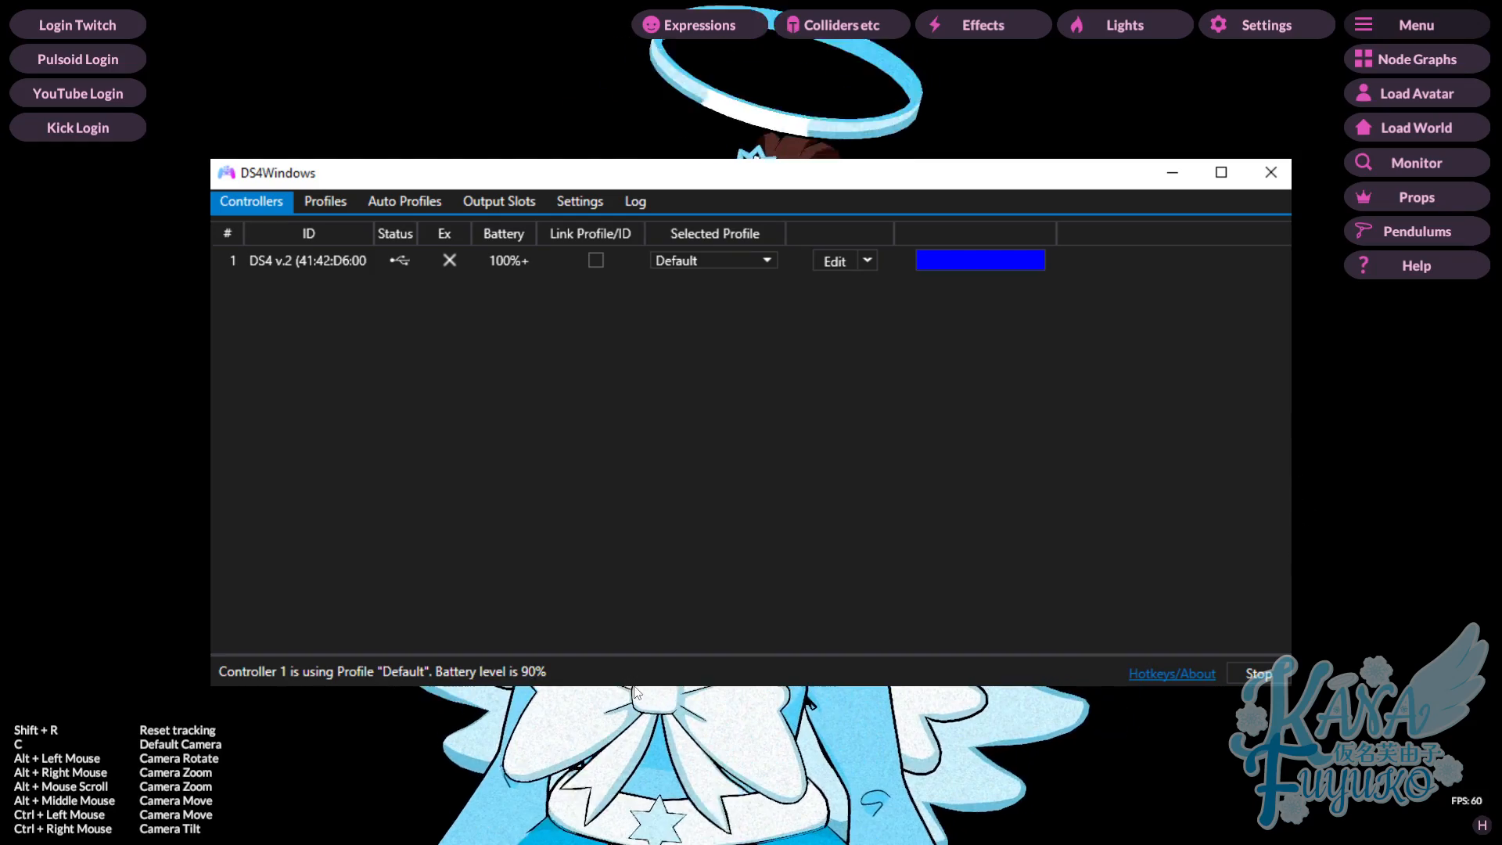
# Switch to VNyan and load the Gamepad node graph into a newly added graph.
pyautogui.click(635, 692)
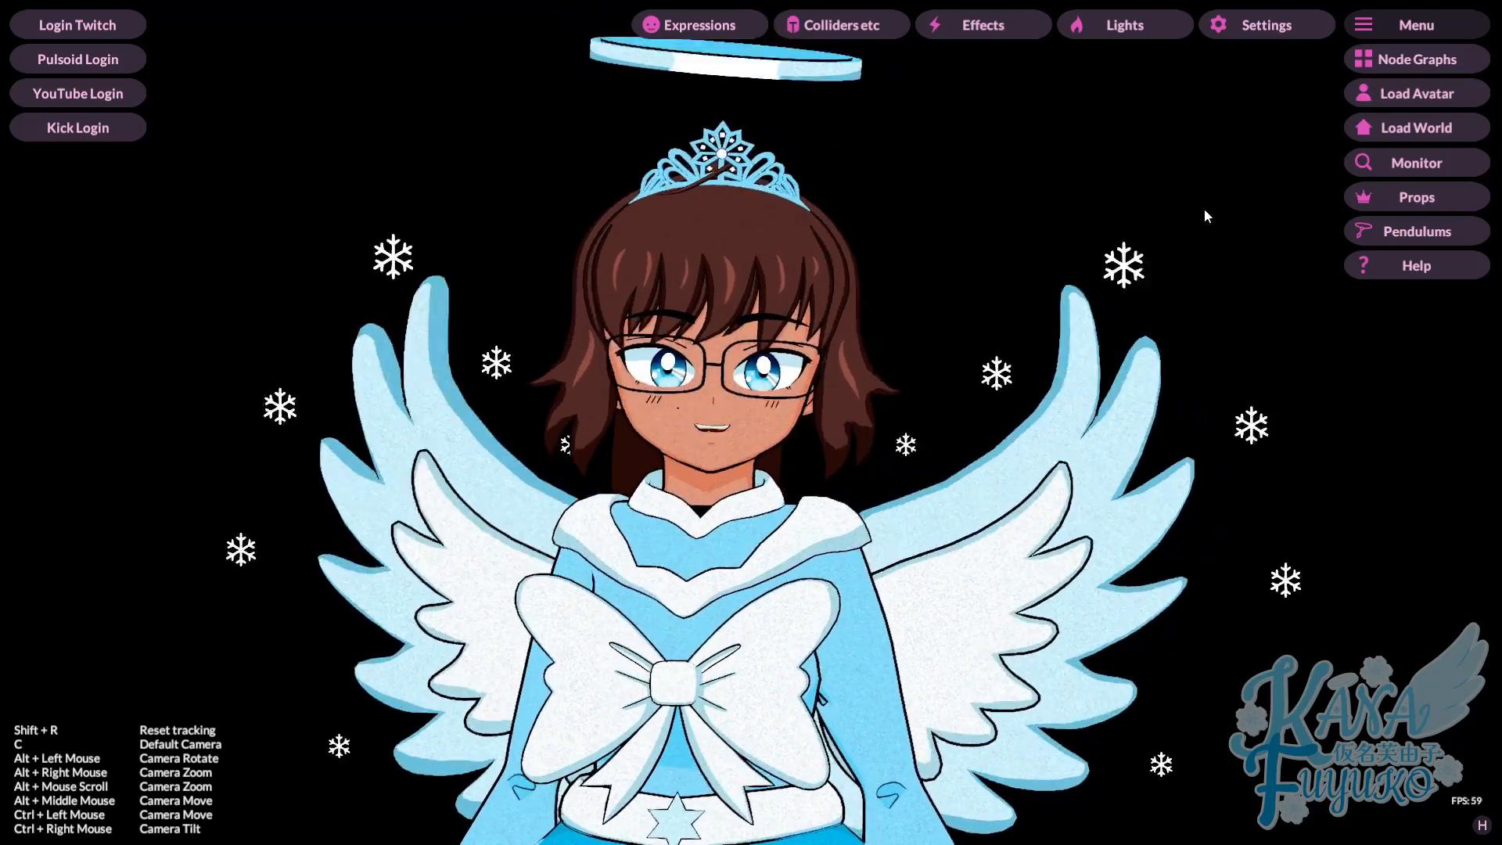
pyautogui.click(1374, 56)
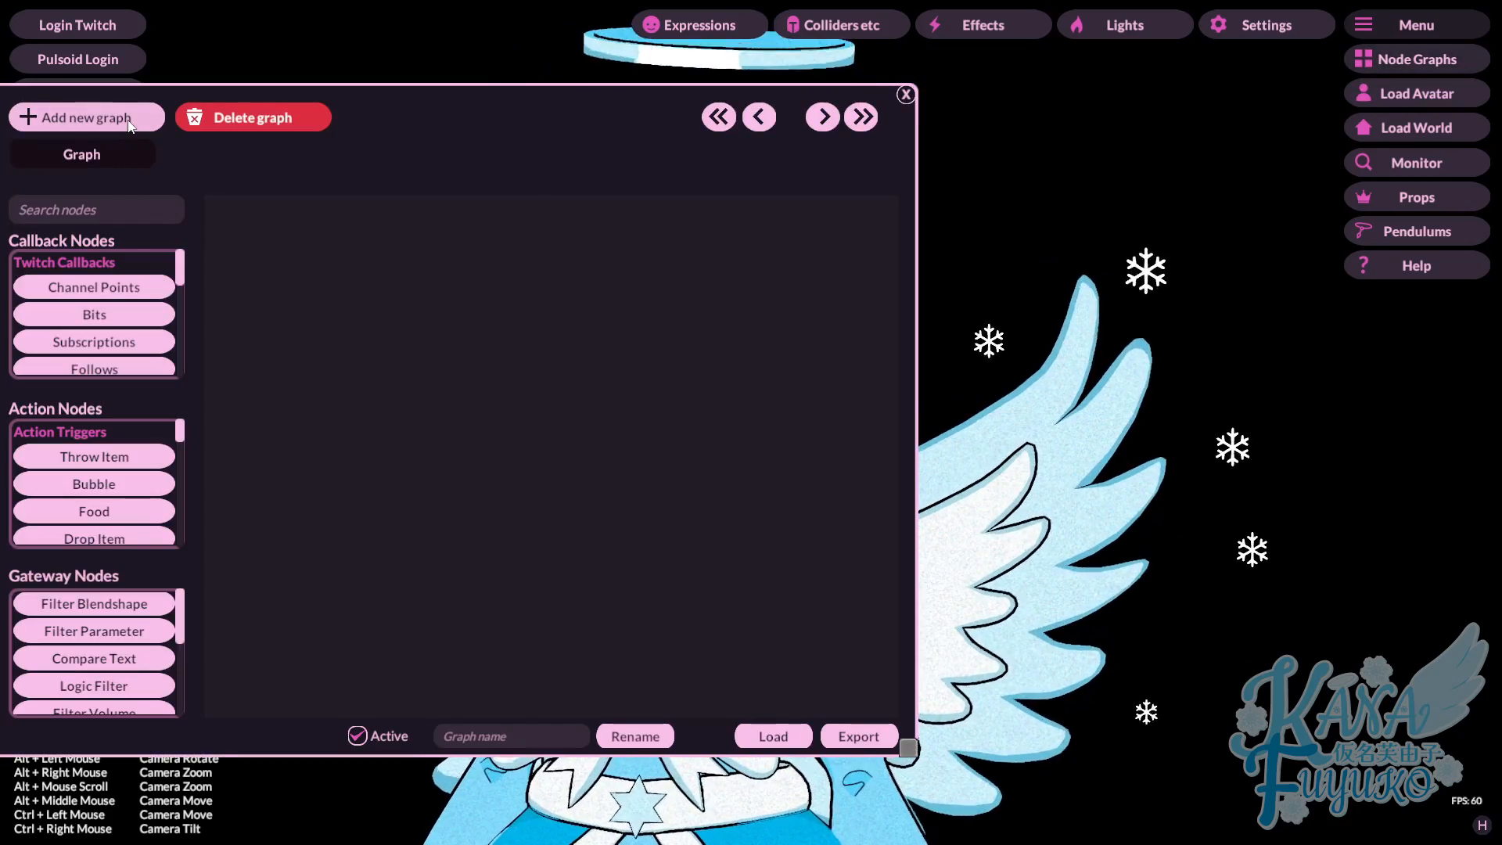
pyautogui.moveTo(407, 101); pyautogui.dragTo(509, 106)
pyautogui.click(189, 122)
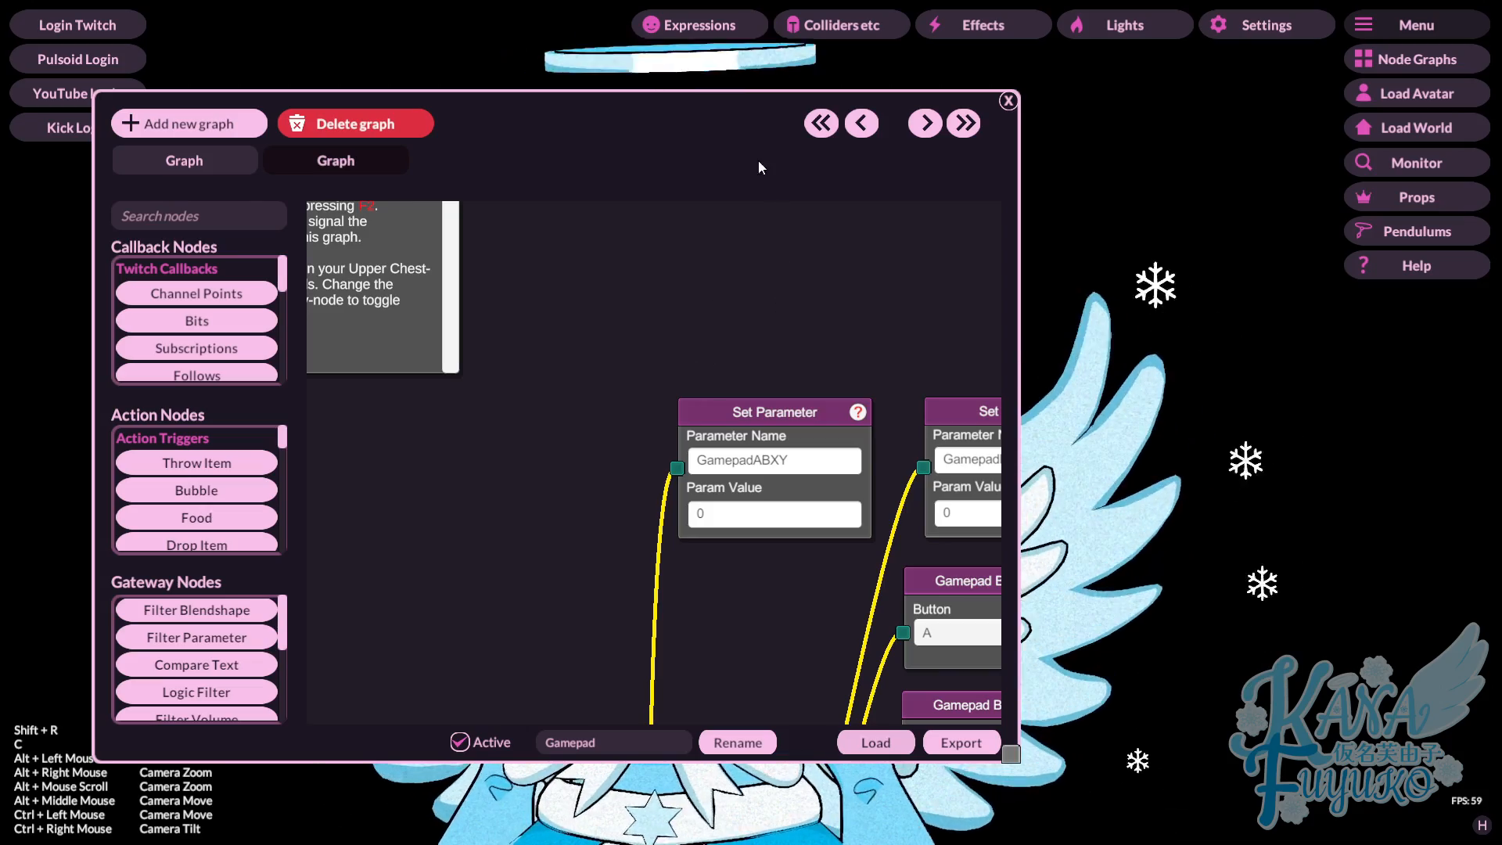
# Examine the Gamepad graph's node layout and read its Gamepad tracking message.
pyautogui.moveTo(740, 120); pyautogui.dragTo(727, 552)
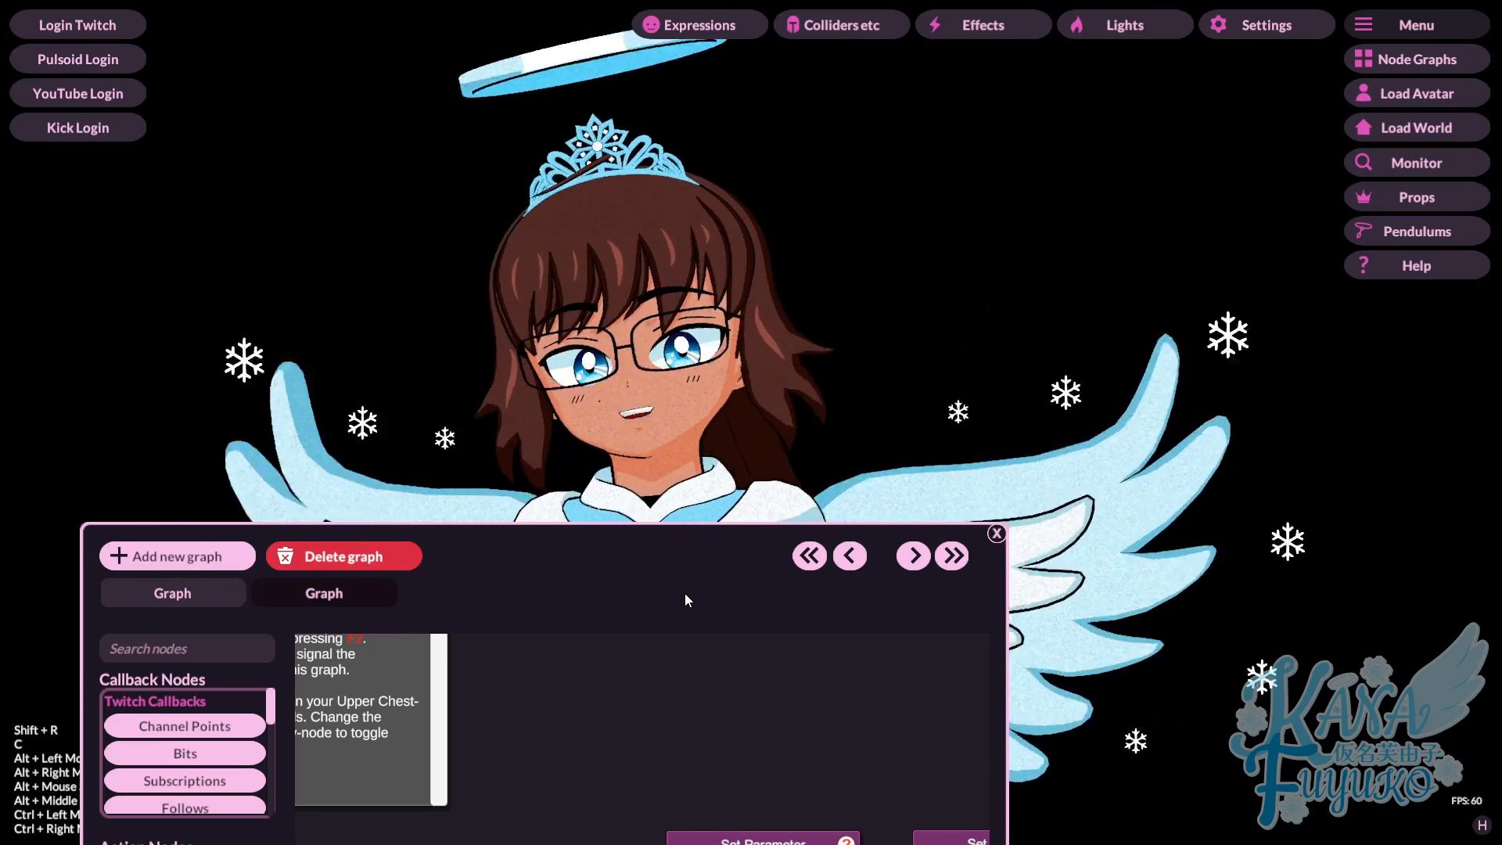
pyautogui.moveTo(604, 540); pyautogui.dragTo(637, 72)
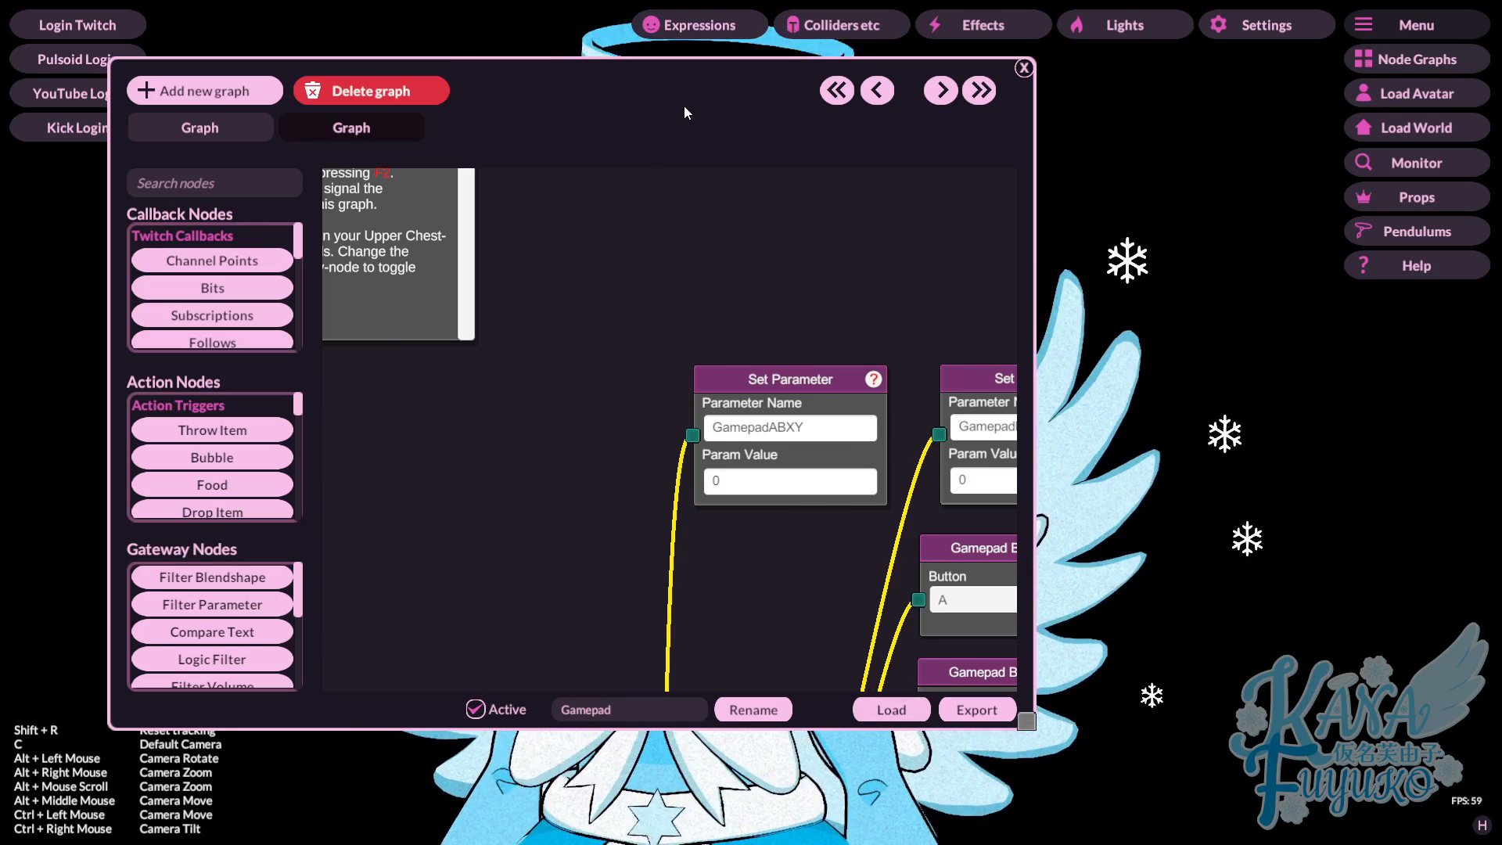
pyautogui.moveTo(687, 86); pyautogui.dragTo(626, 133)
pyautogui.scroll(-5, 519, 435)
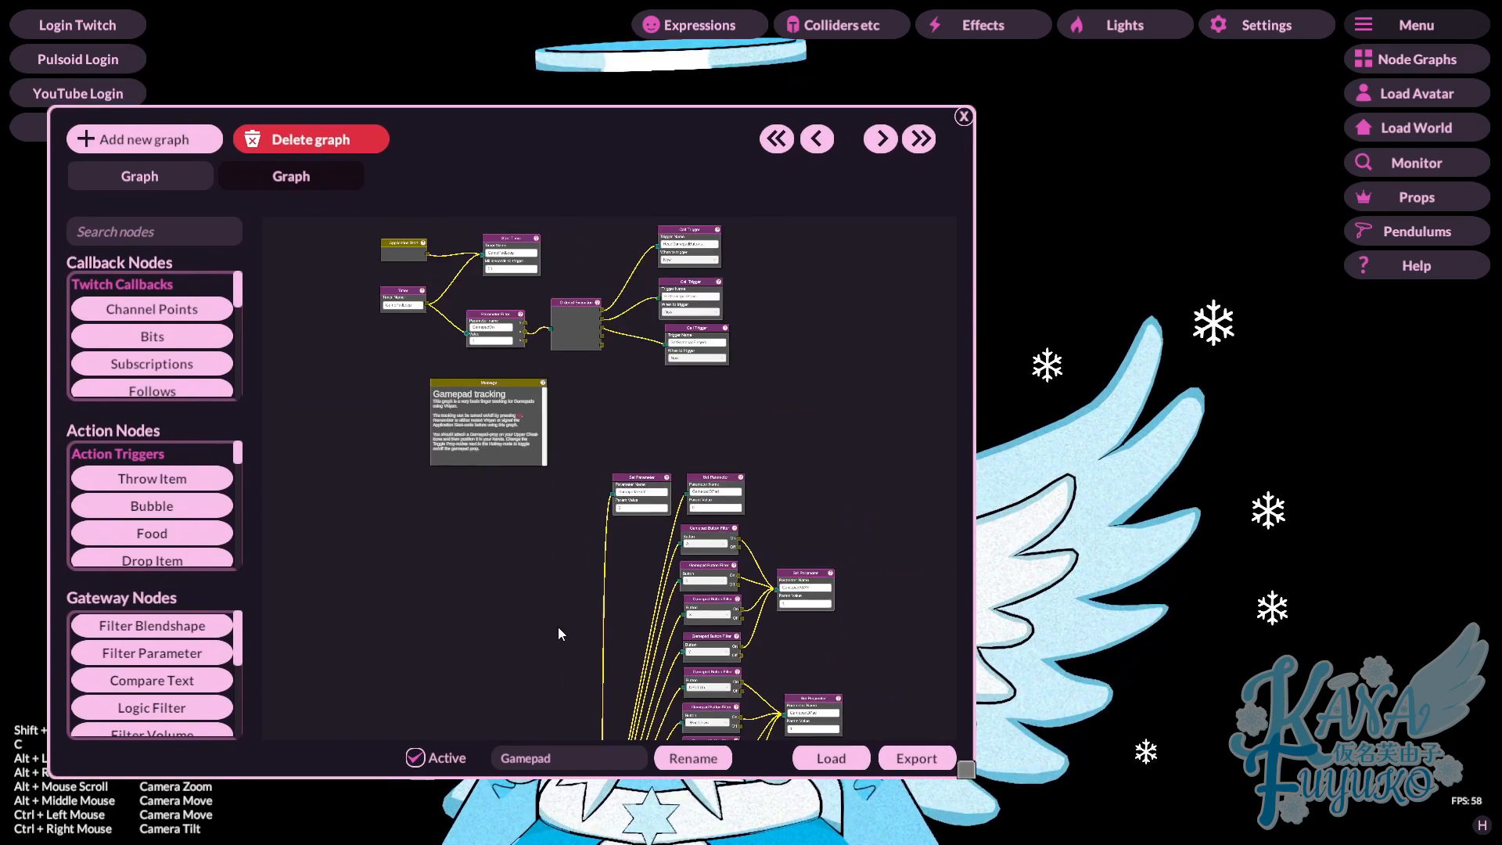
pyautogui.scroll(3, 573, 517)
pyautogui.scroll(-3, 560, 429)
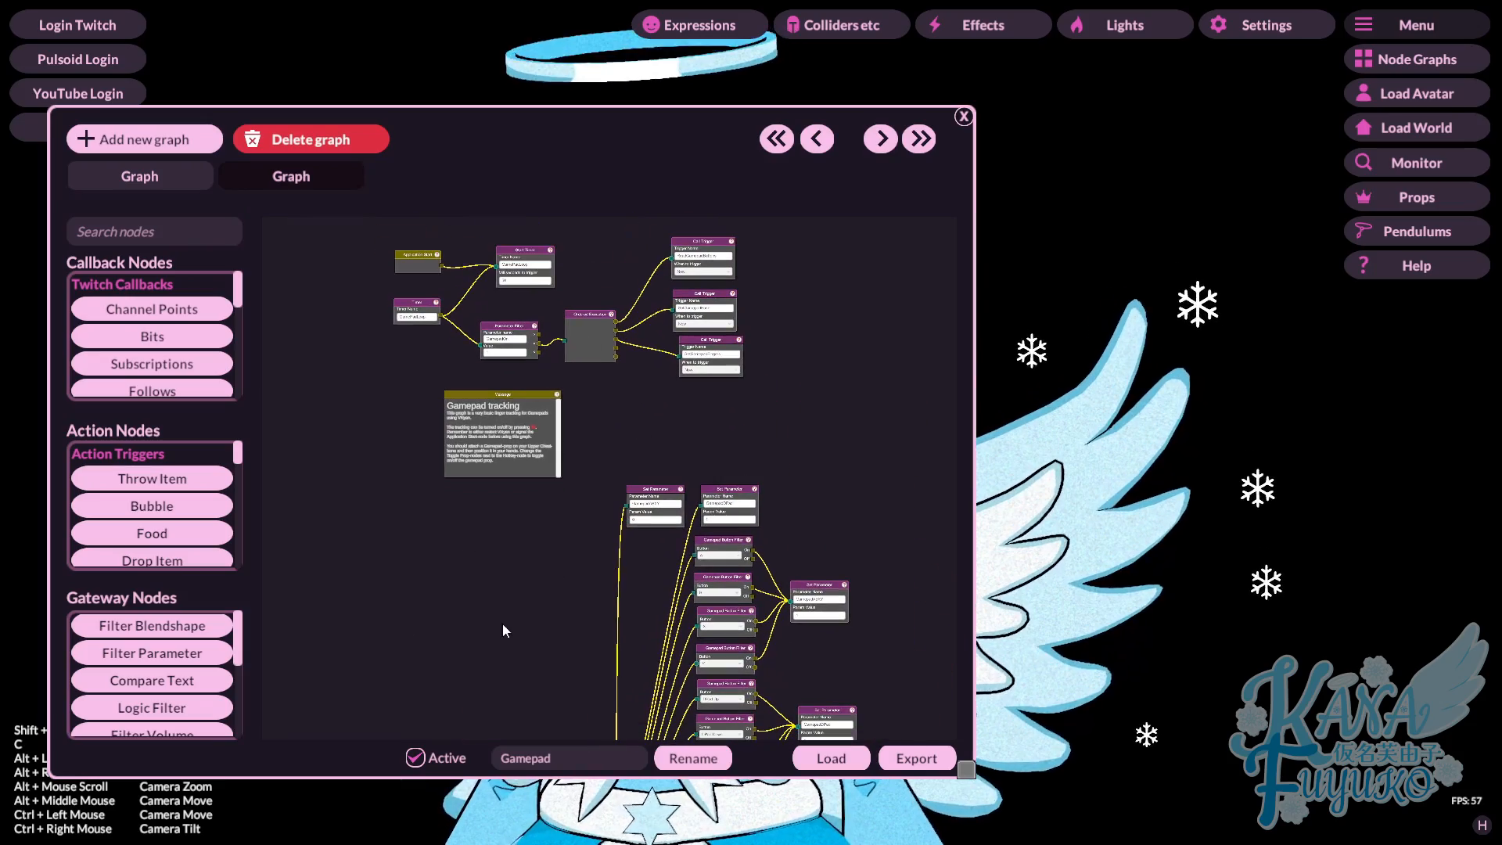
pyautogui.moveTo(625, 167); pyautogui.dragTo(274, 83)
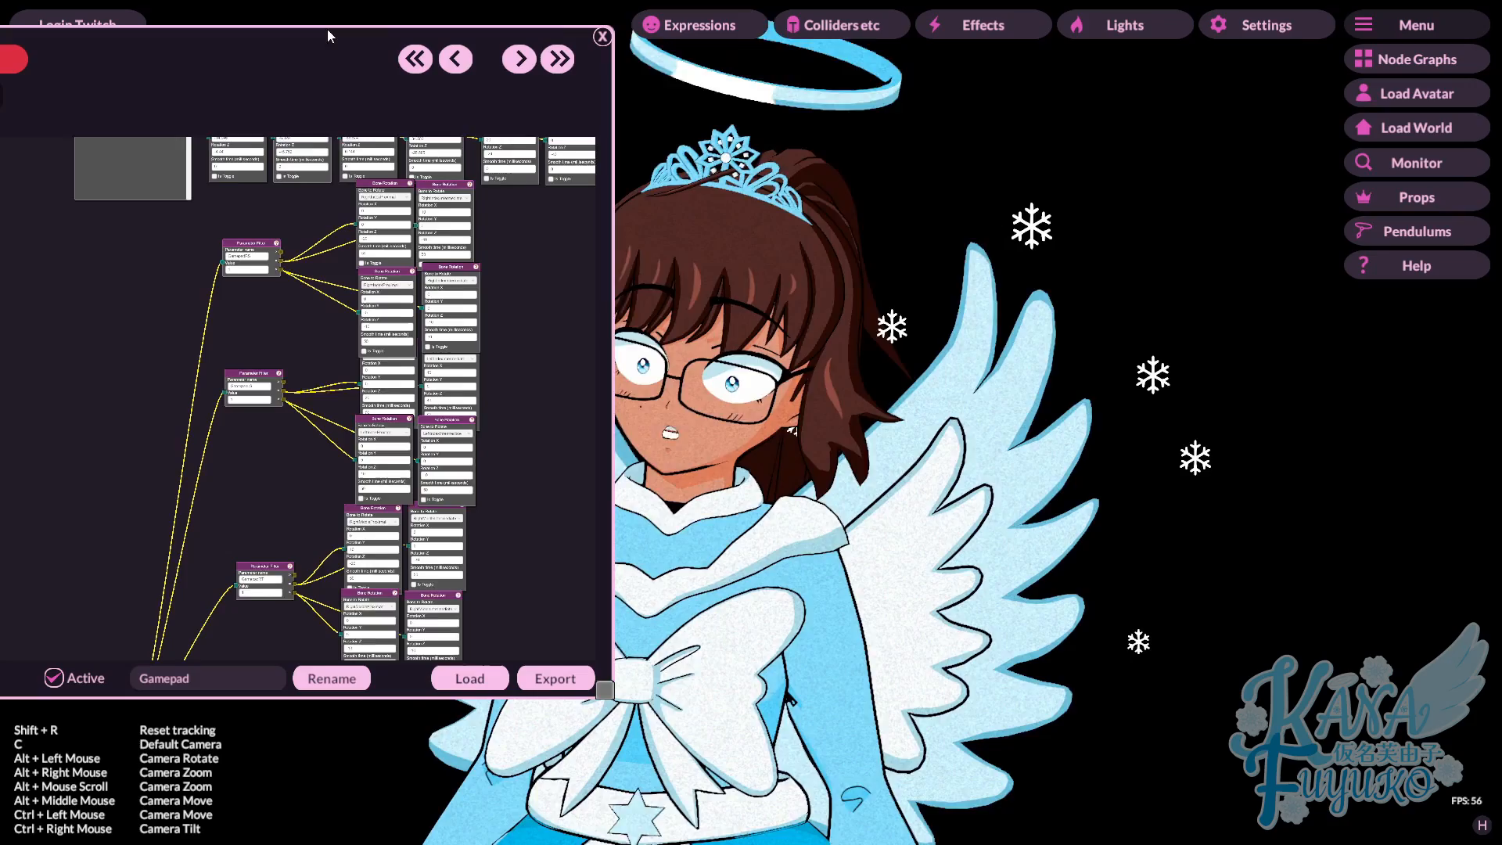
pyautogui.moveTo(298, 409); pyautogui.dragTo(307, 102)
pyautogui.moveTo(298, 583)
pyautogui.mouseDown()
pyautogui.moveTo(316, 233)
pyautogui.moveTo(309, 580)
pyautogui.mouseUp()
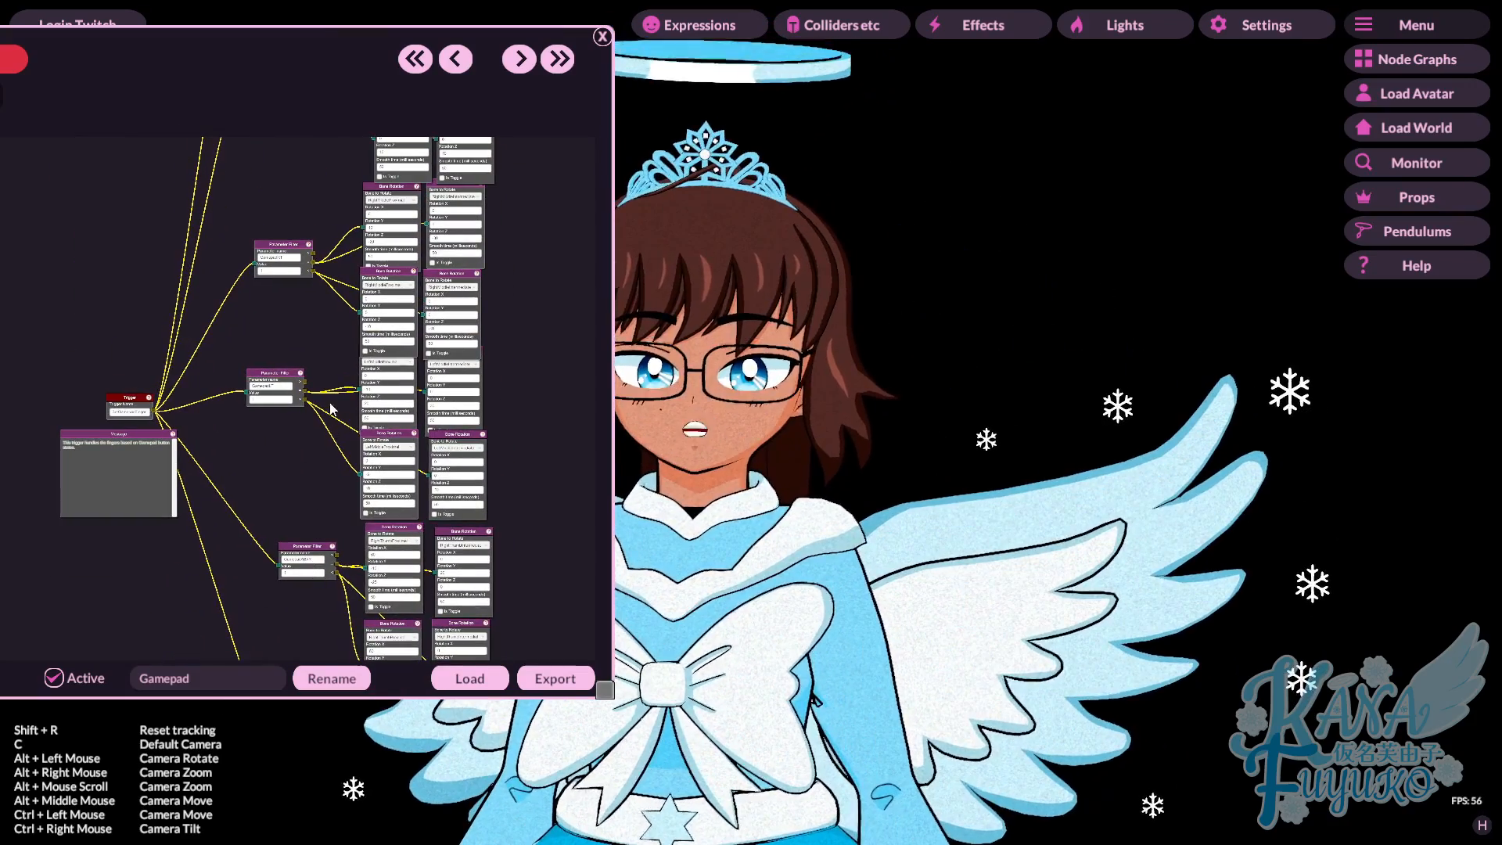
pyautogui.moveTo(350, 258); pyautogui.dragTo(326, 626)
pyautogui.moveTo(347, 354); pyautogui.dragTo(399, 661)
pyautogui.moveTo(333, 249); pyautogui.dragTo(342, 651)
pyautogui.moveTo(330, 305); pyautogui.dragTo(354, 504)
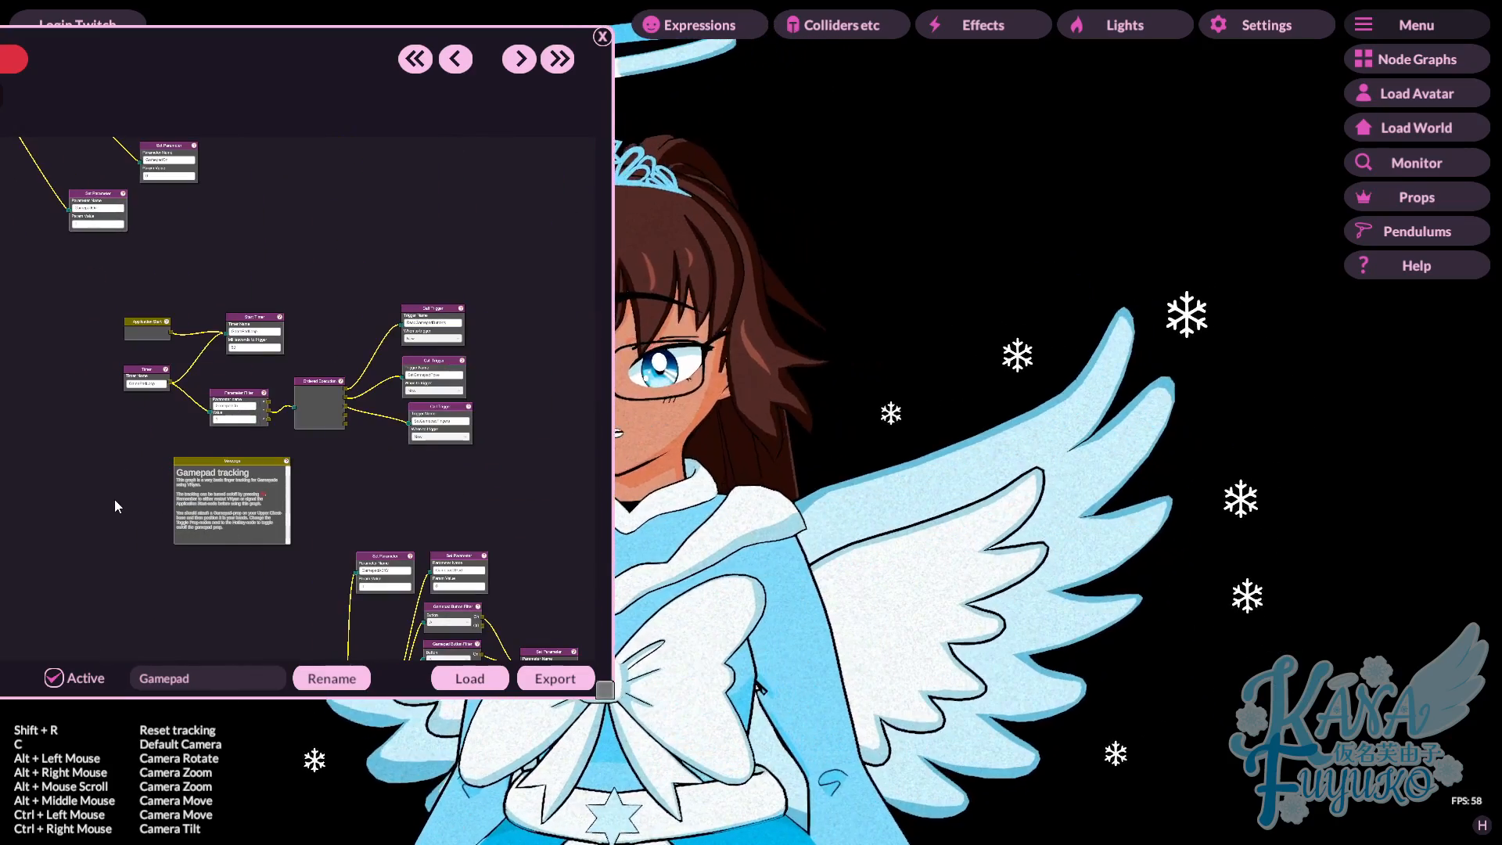
pyautogui.scroll(2, 124, 480)
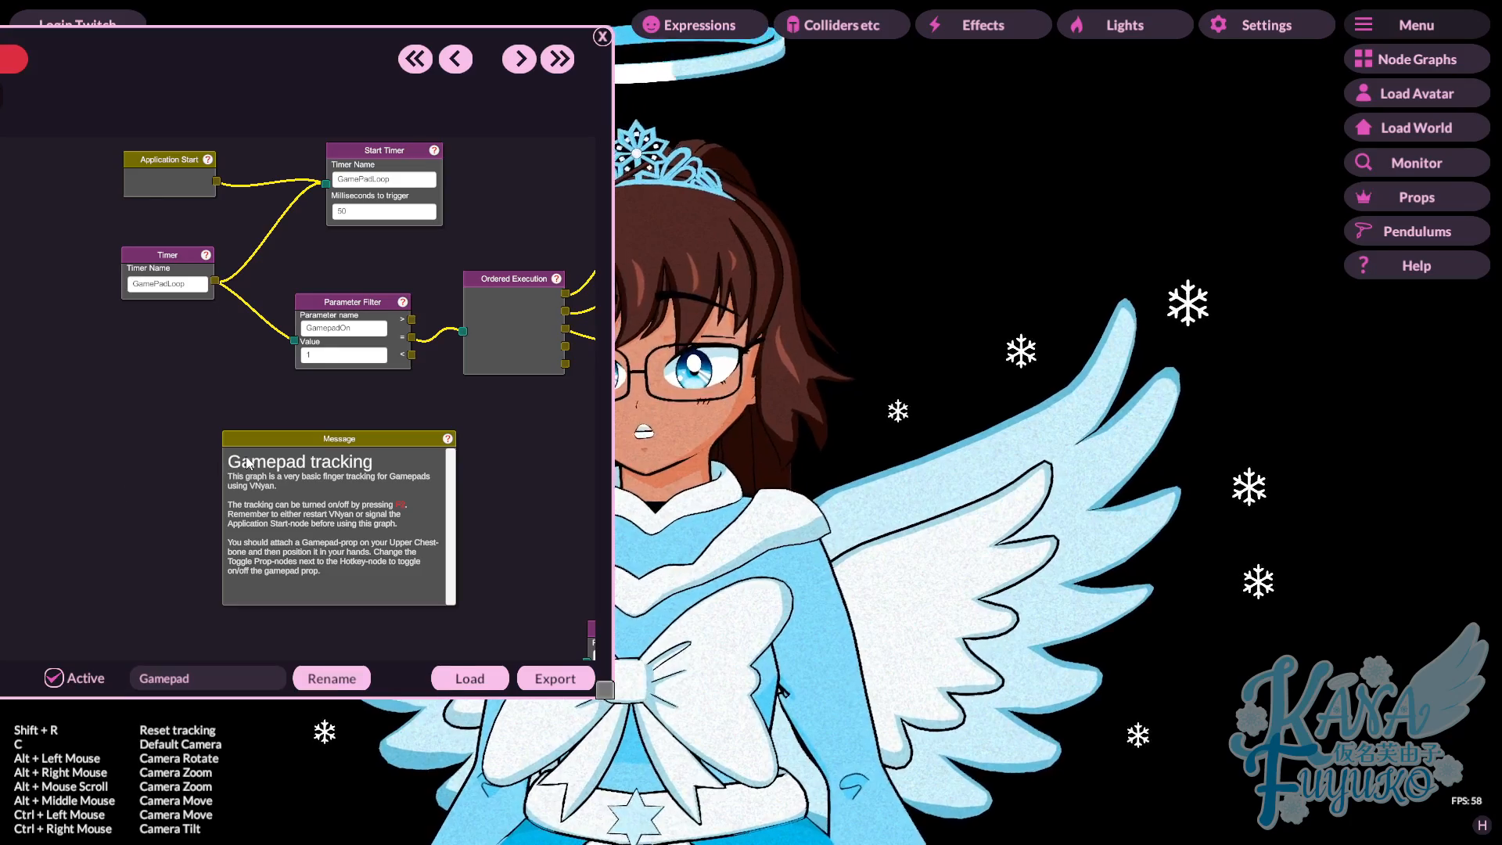
pyautogui.scroll(2, 283, 506)
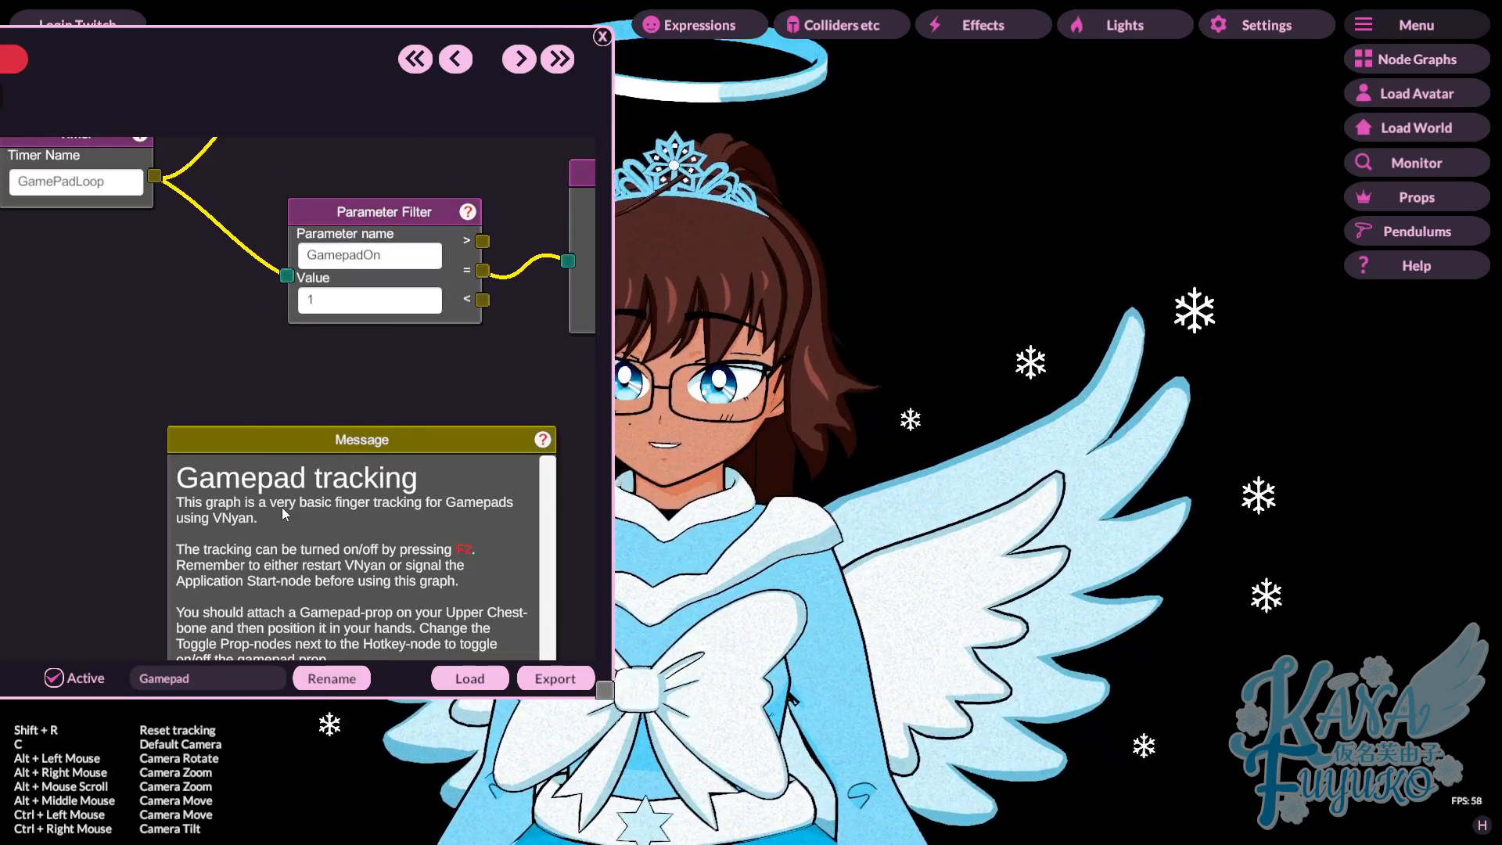
# Send a signal from the Application Start node to start the graph's GamePadLoop timer.
pyautogui.moveTo(172, 311); pyautogui.dragTo(328, 585)
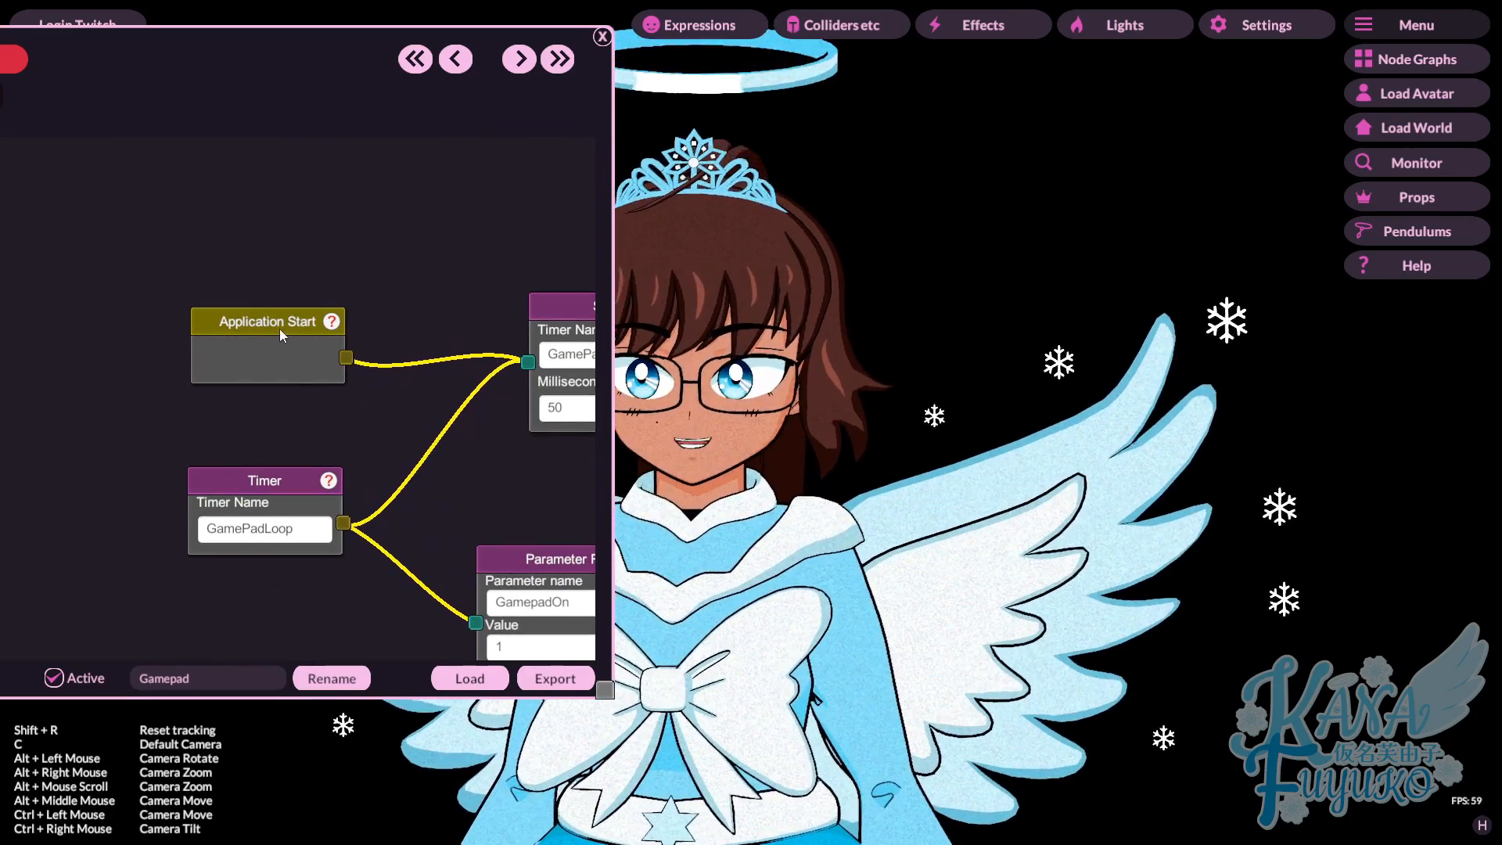
pyautogui.scroll(-2, 279, 328)
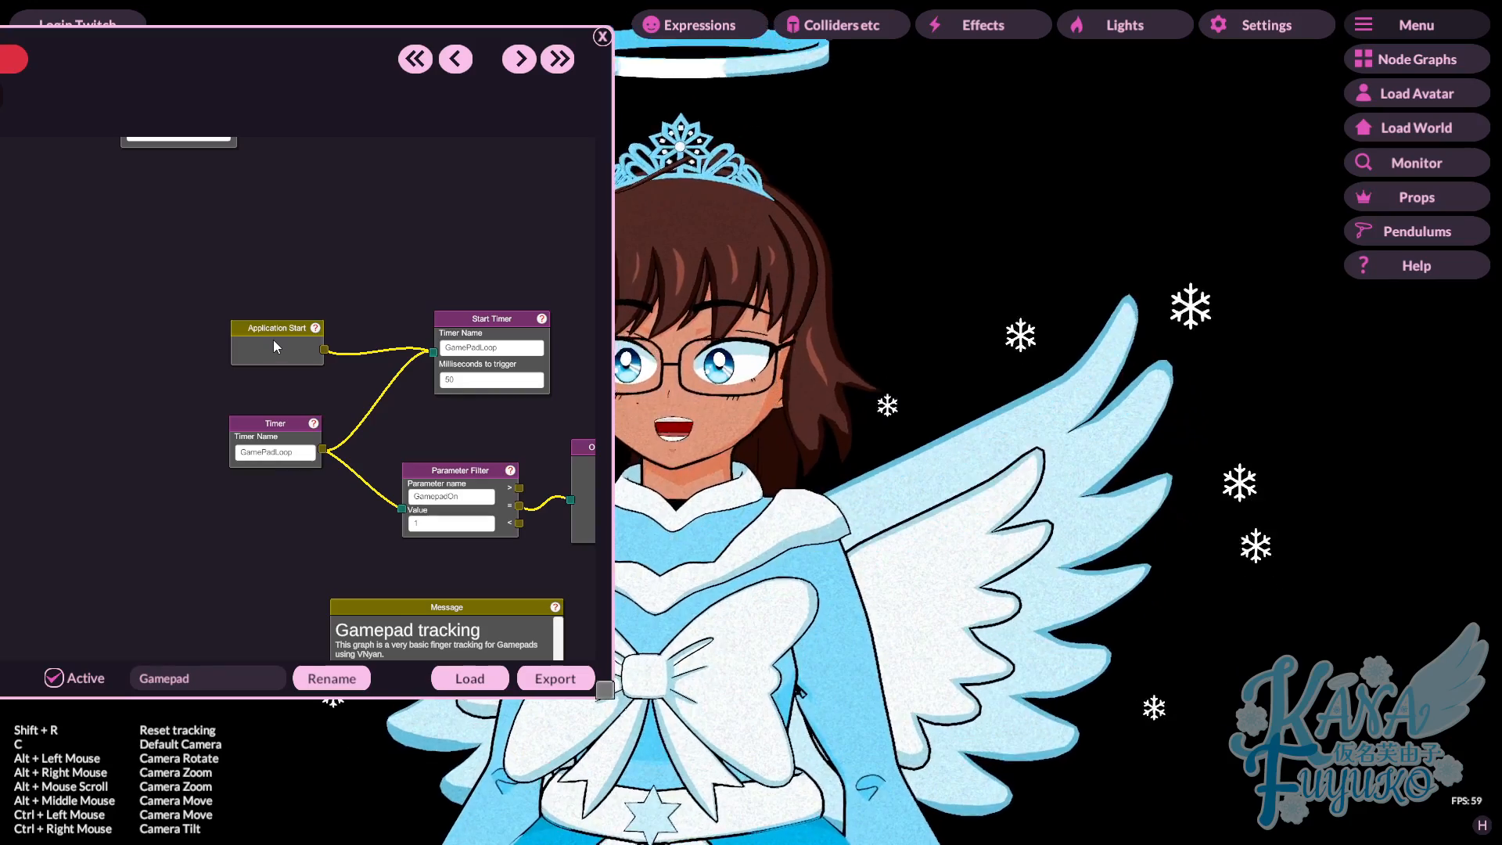
pyautogui.rightClick(274, 337)
pyautogui.click(291, 353)
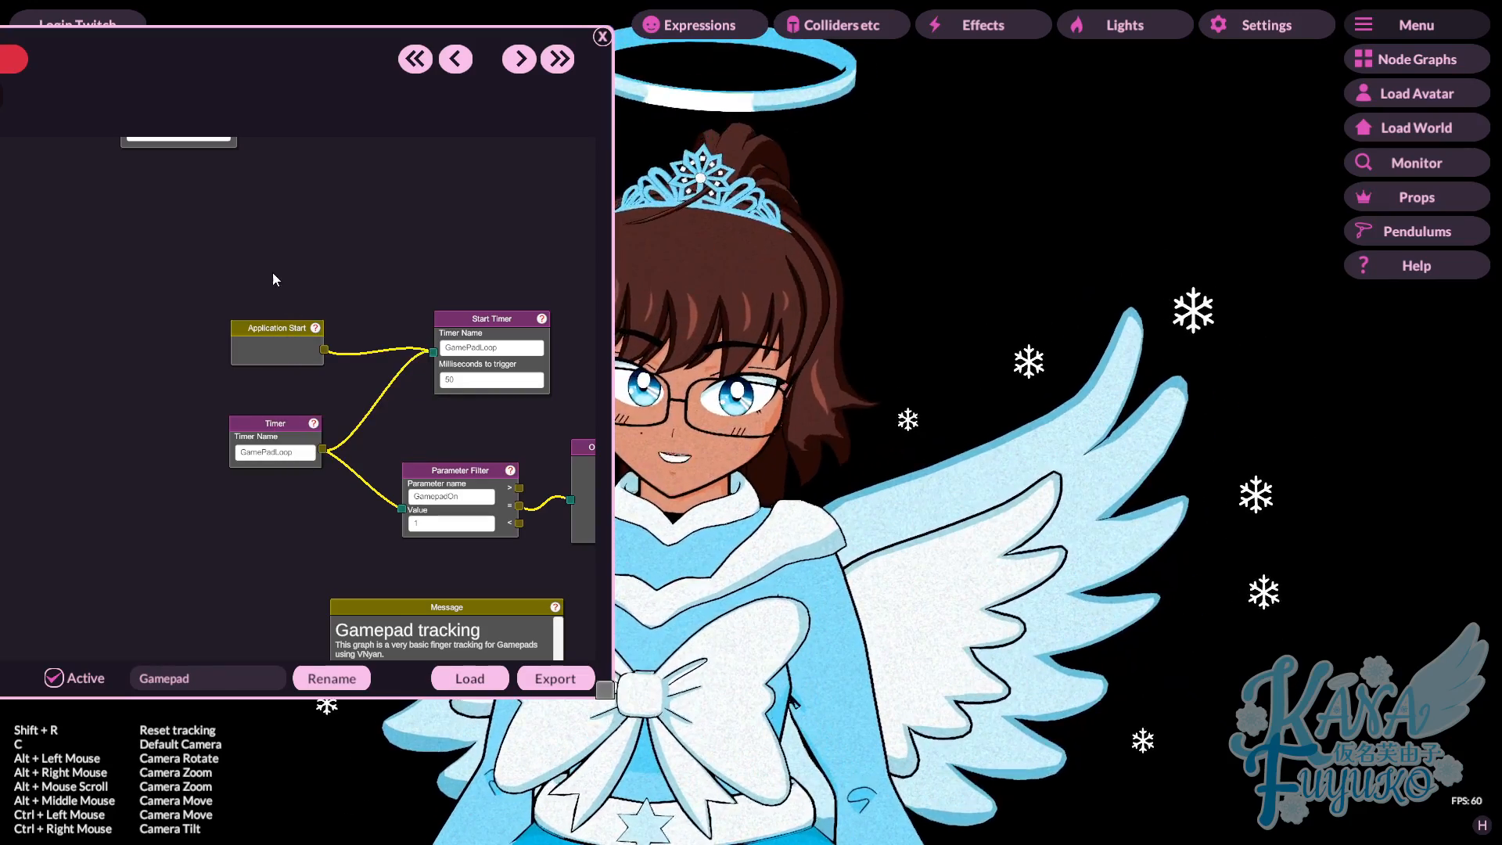
# Send a signal from the Hotkey node and set its hotkey to NumPad 5.
pyautogui.moveTo(198, 172); pyautogui.dragTo(419, 524)
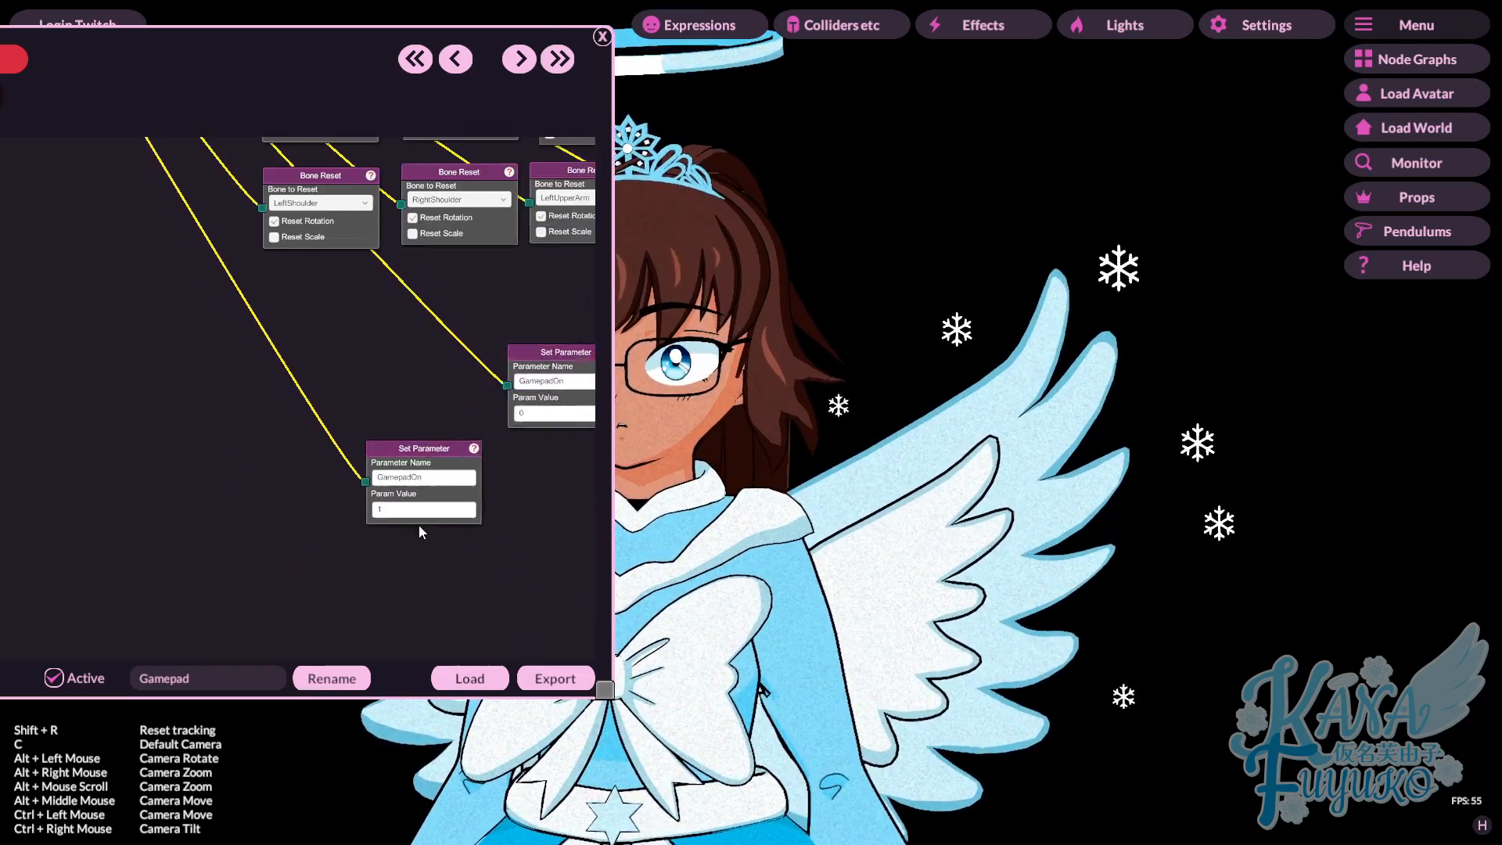
pyautogui.moveTo(195, 176); pyautogui.dragTo(446, 452)
pyautogui.moveTo(257, 432); pyautogui.dragTo(372, 413)
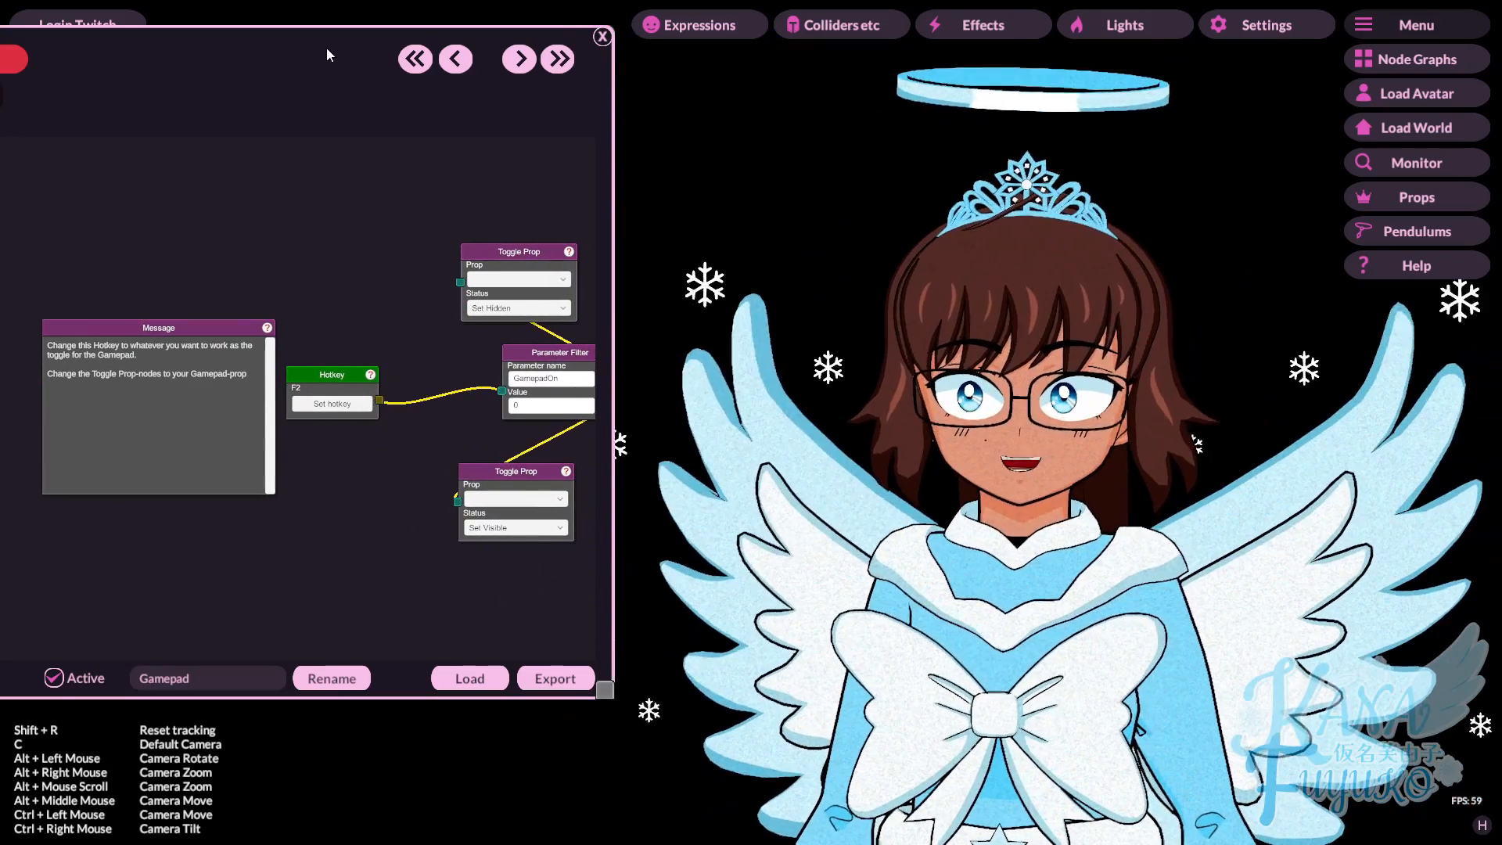
pyautogui.moveTo(326, 47); pyautogui.dragTo(634, 109)
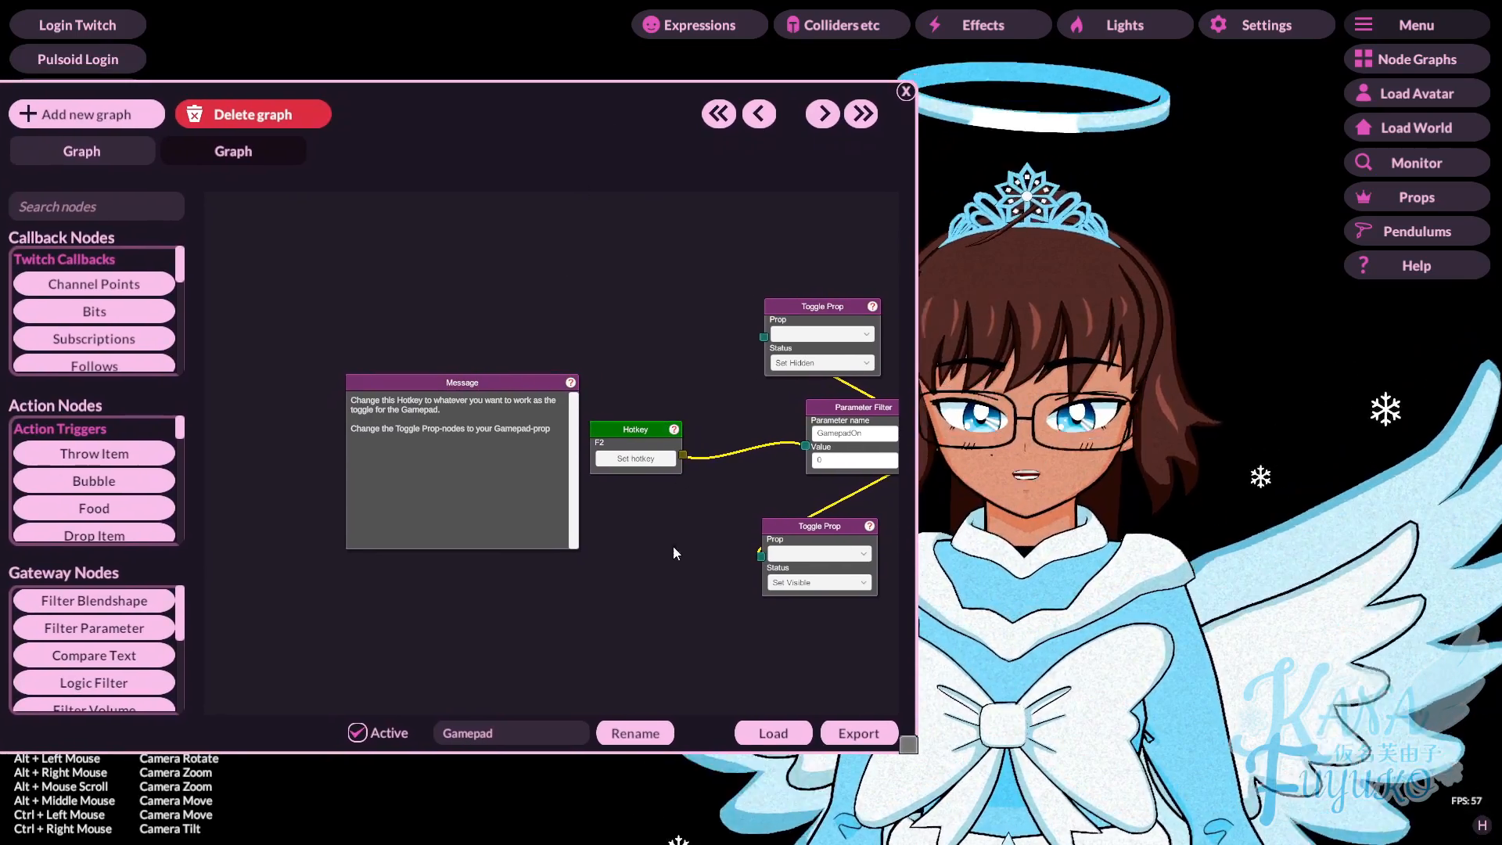
pyautogui.scroll(3, 673, 546)
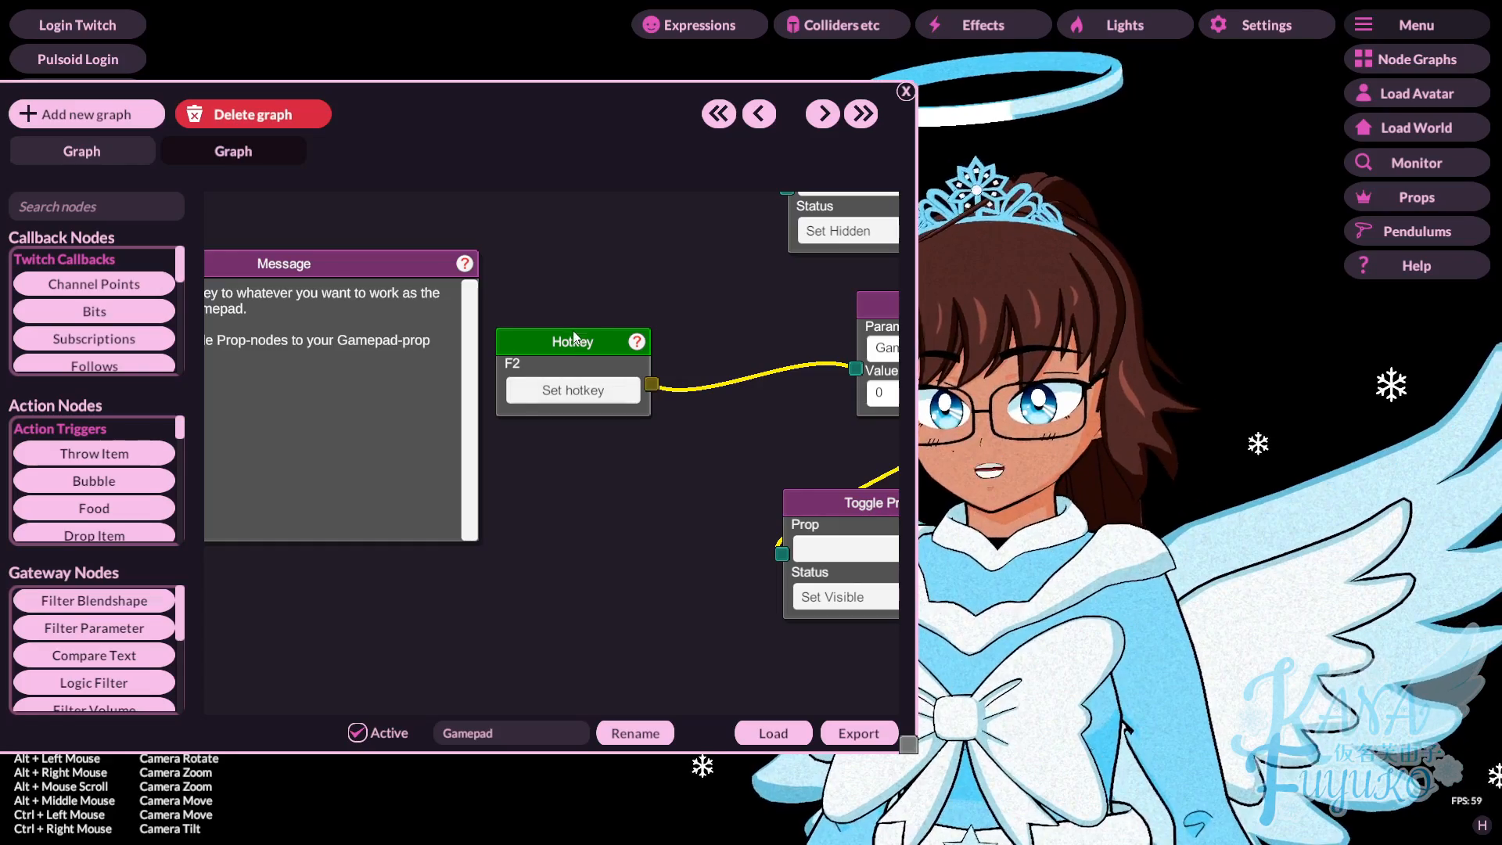
pyautogui.rightClick(570, 342)
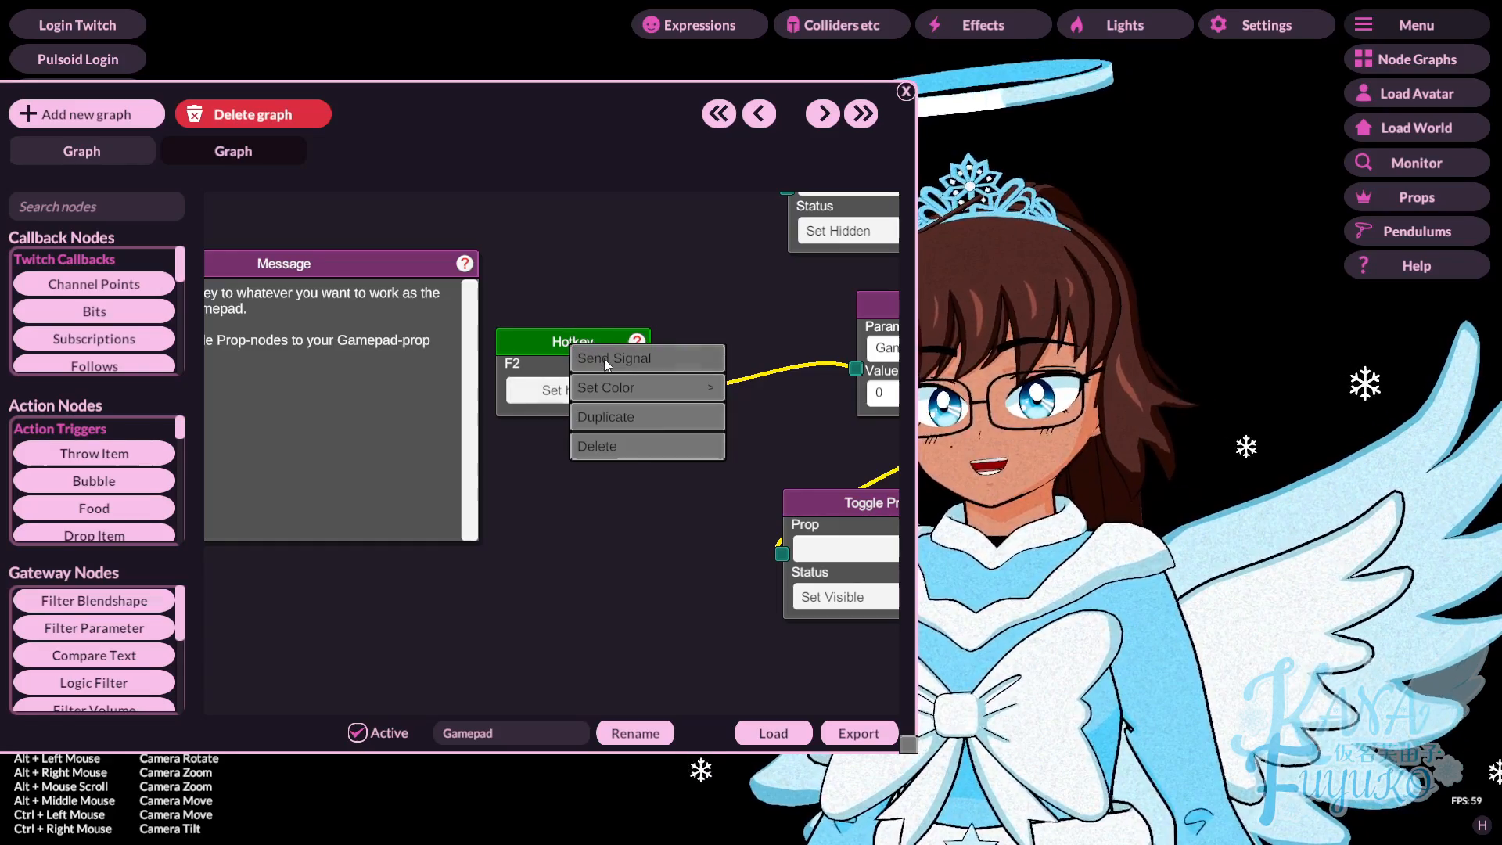
pyautogui.click(604, 358)
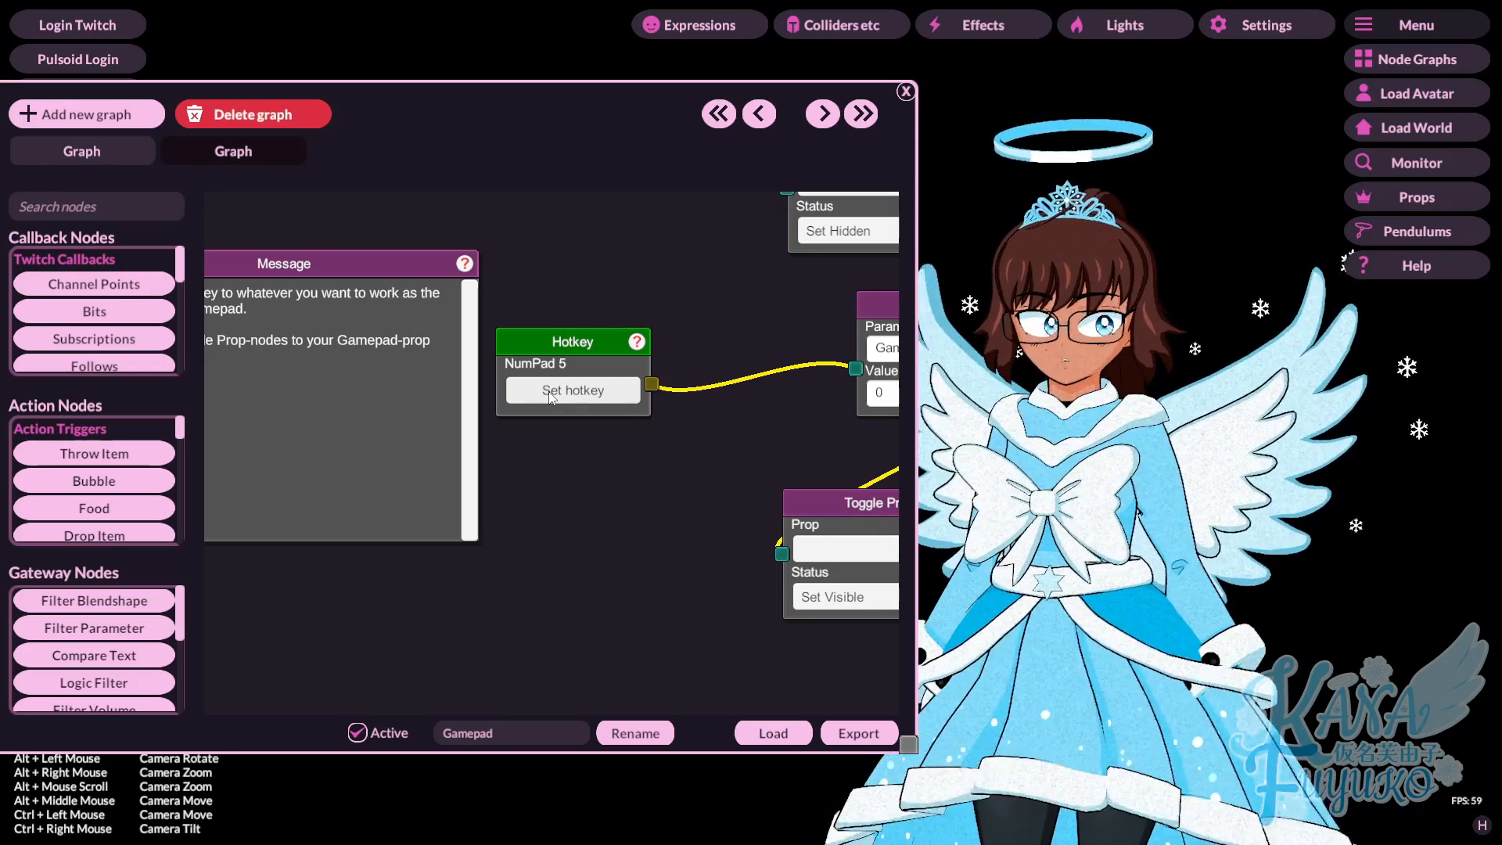
# Add a WebSocket callback node beneath the Hotkey node with the command text Gamepad.
pyautogui.click(97, 209)
pyautogui.write('we')
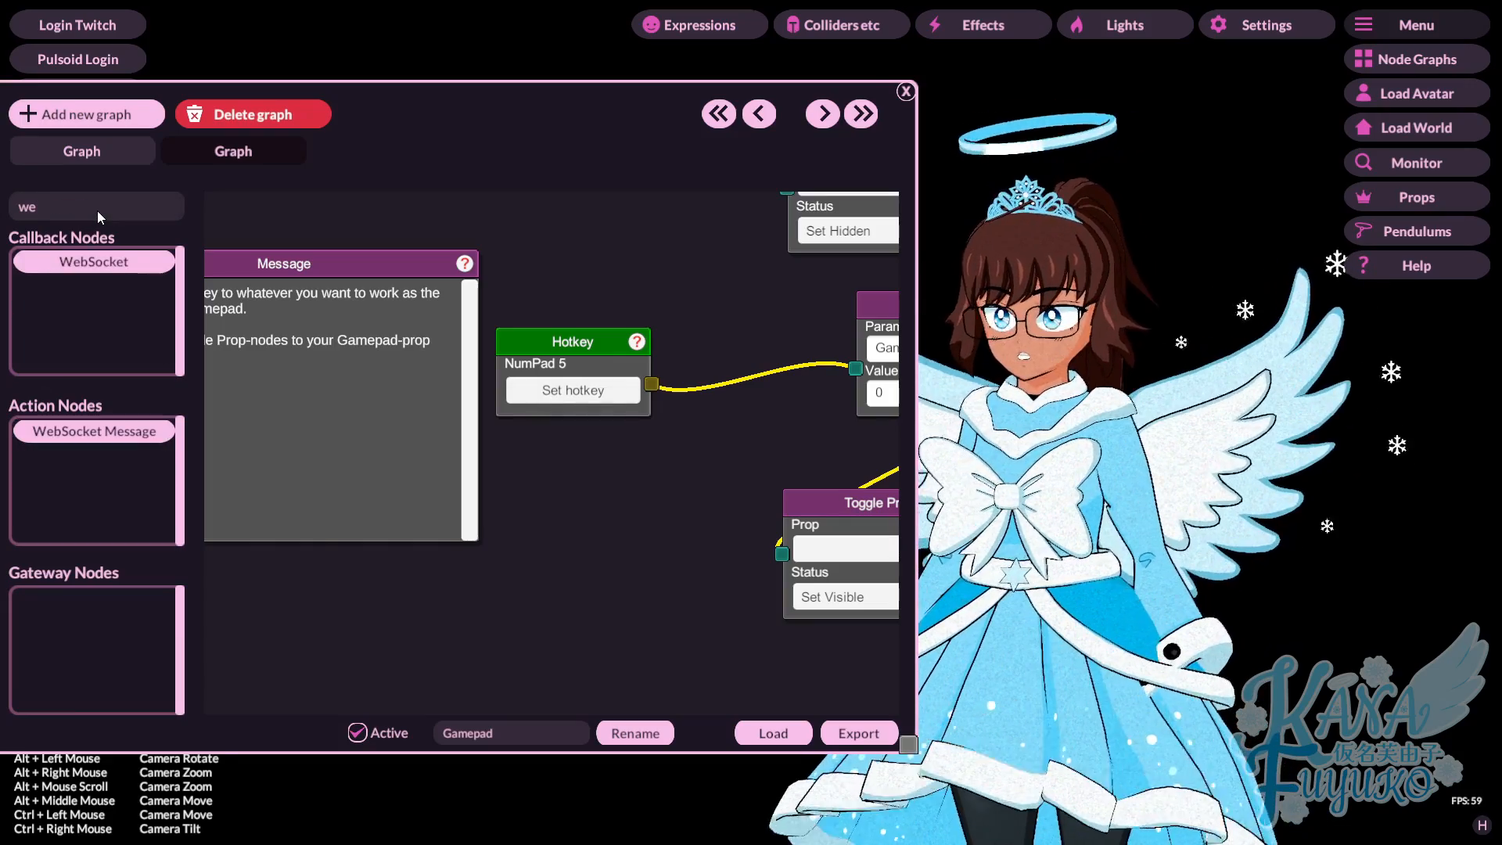
pyautogui.moveTo(387, 92)
pyautogui.mouseDown()
pyautogui.moveTo(449, 110)
pyautogui.moveTo(409, 103)
pyautogui.mouseUp()
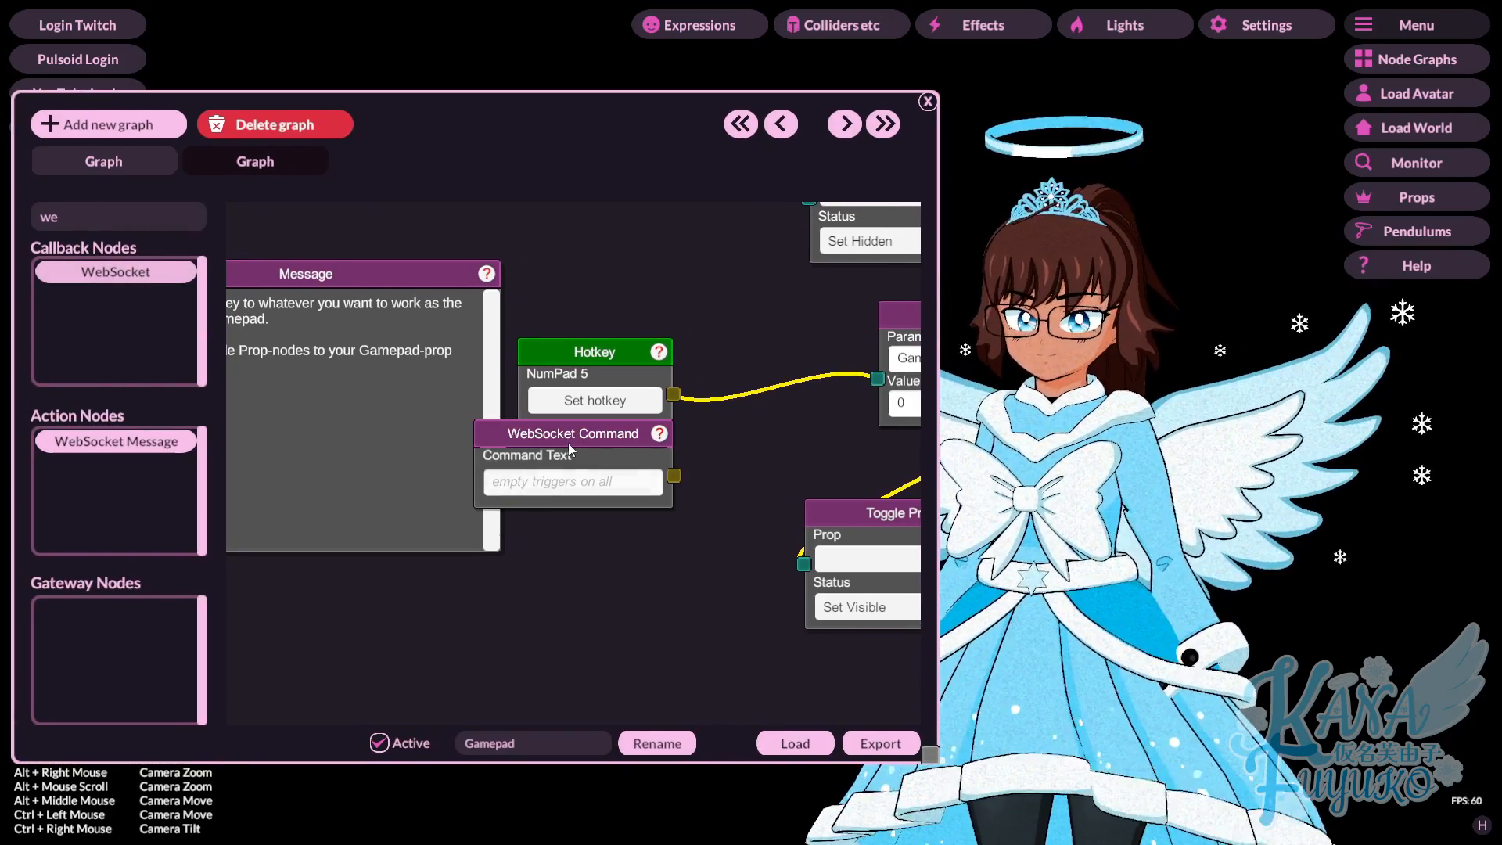
pyautogui.moveTo(154, 443); pyautogui.dragTo(524, 435)
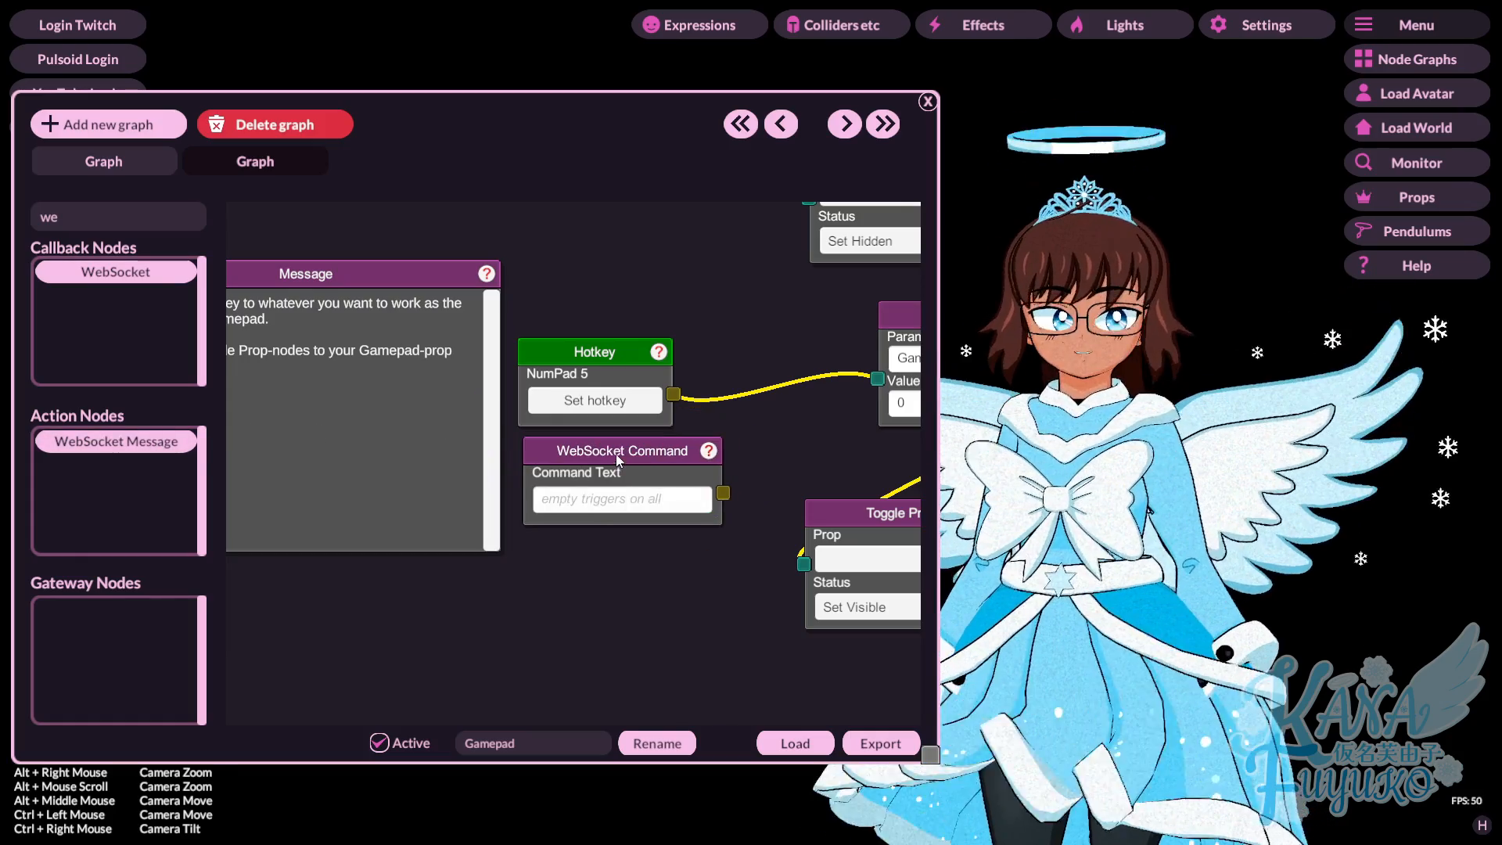
pyautogui.moveTo(685, 413); pyautogui.dragTo(550, 434)
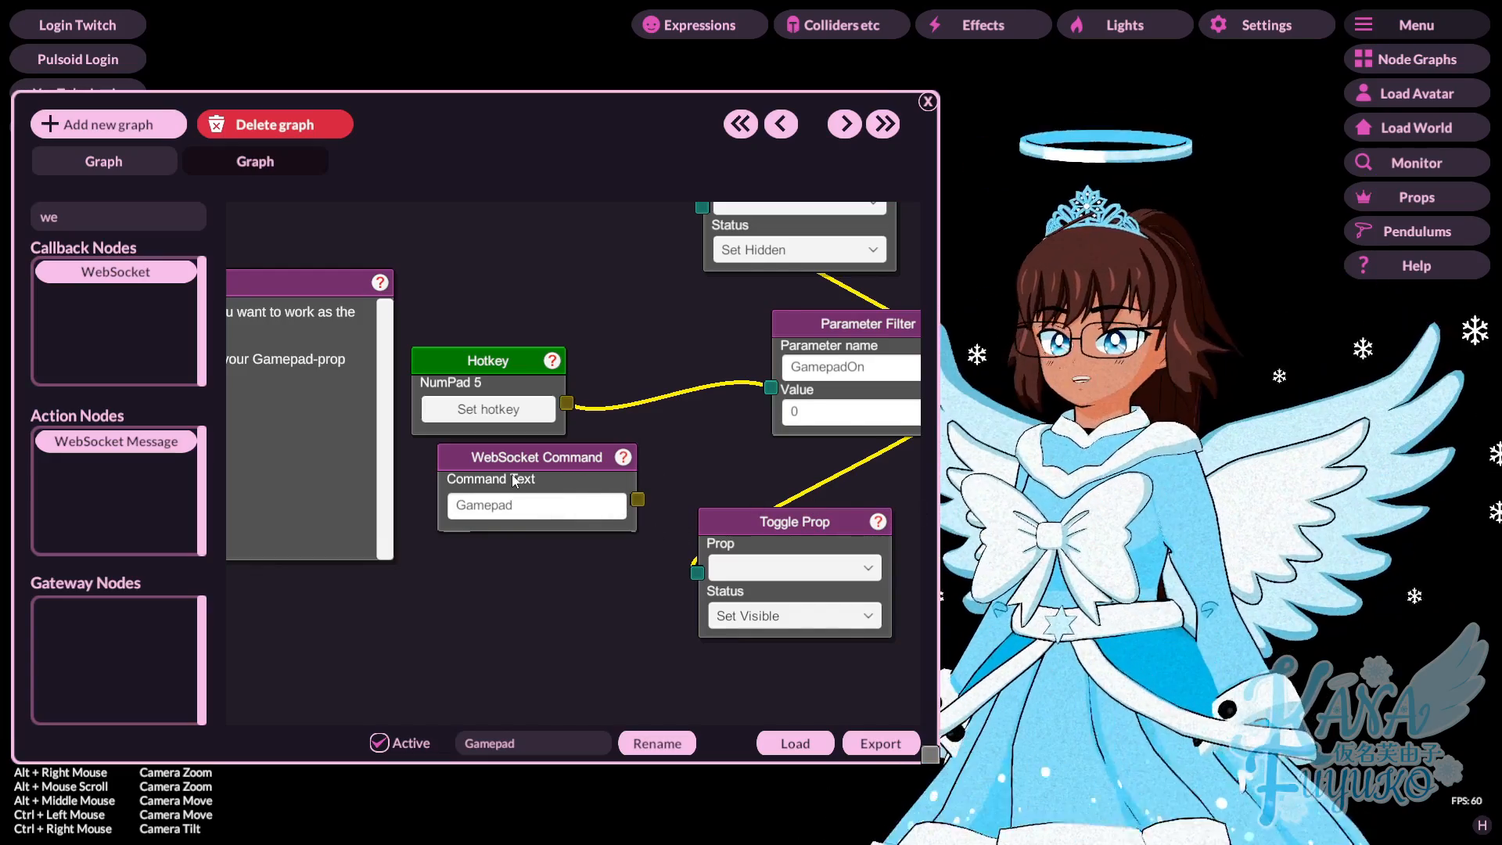
# Connect the WebSocket Command node's output to the input of the GamepadOn Parameter Filter and align it under the Hotkey node.
pyautogui.moveTo(514, 479); pyautogui.dragTo(512, 491)
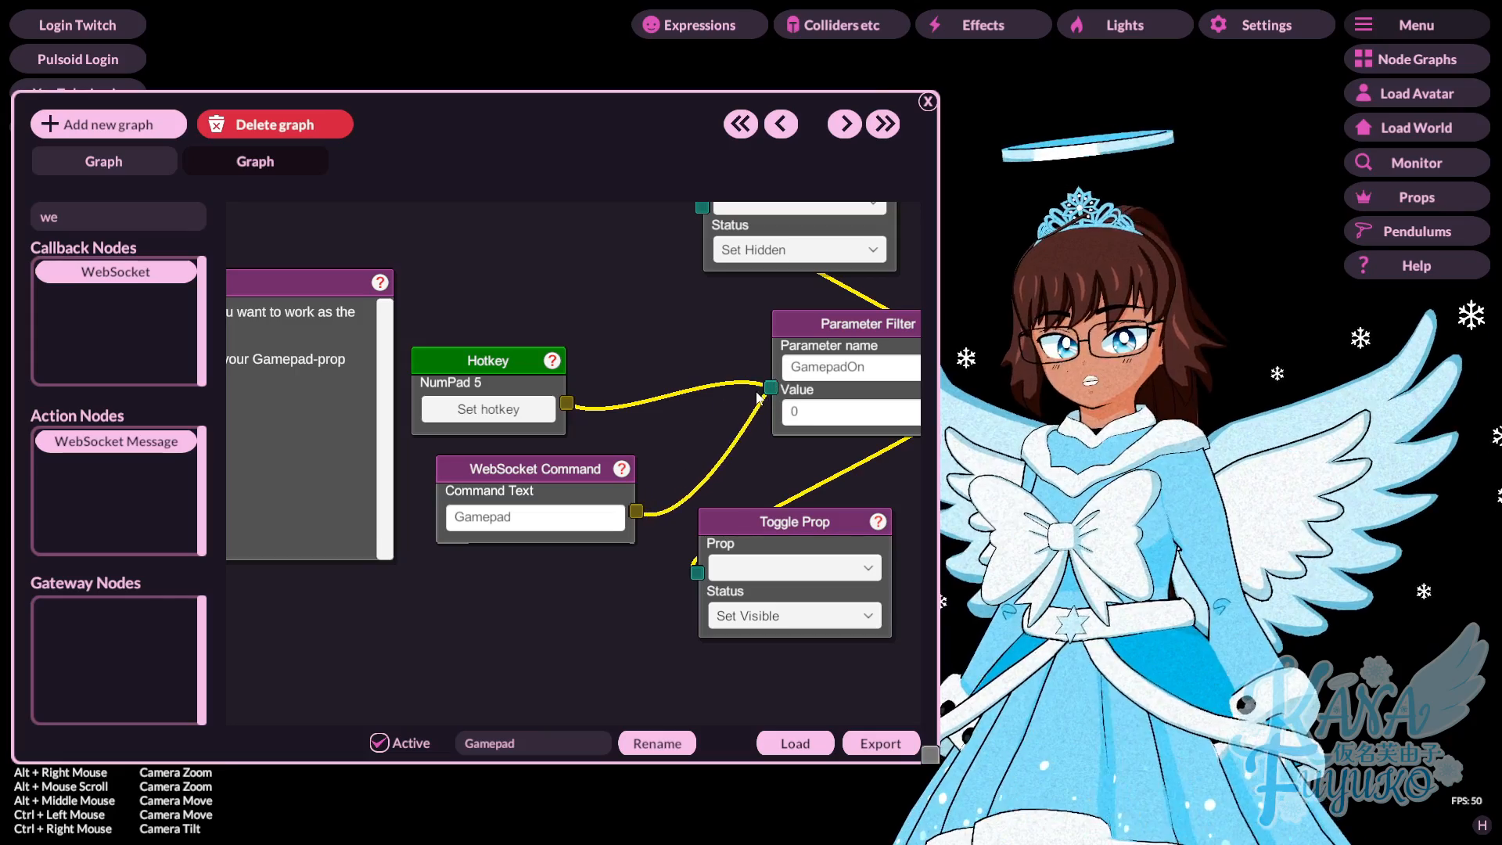
pyautogui.scroll(-3, 660, 349)
pyautogui.scroll(3, 655, 358)
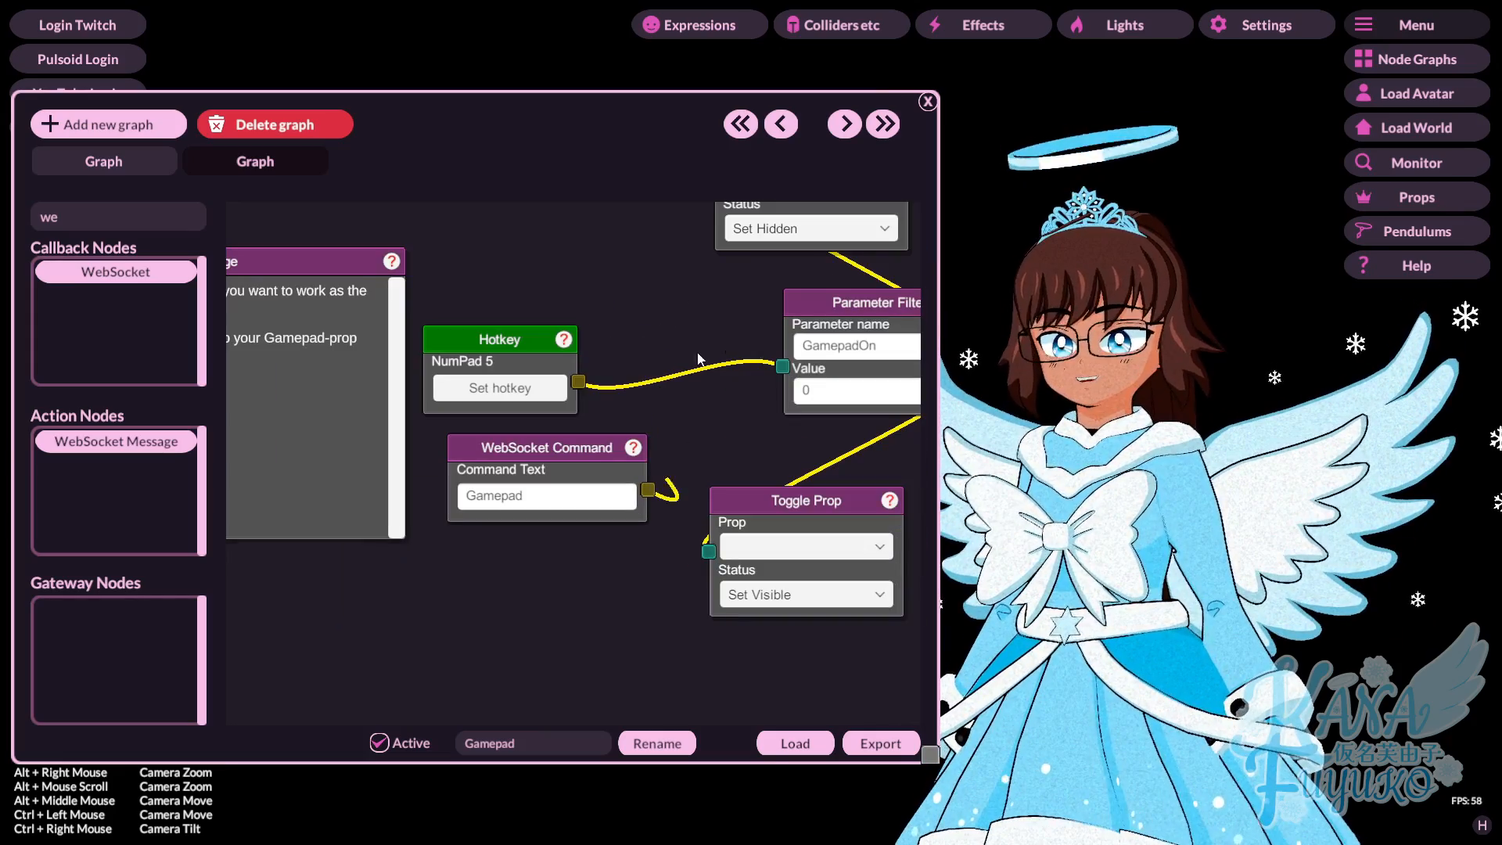
pyautogui.moveTo(763, 373); pyautogui.dragTo(782, 366)
pyautogui.moveTo(609, 448); pyautogui.dragTo(567, 462)
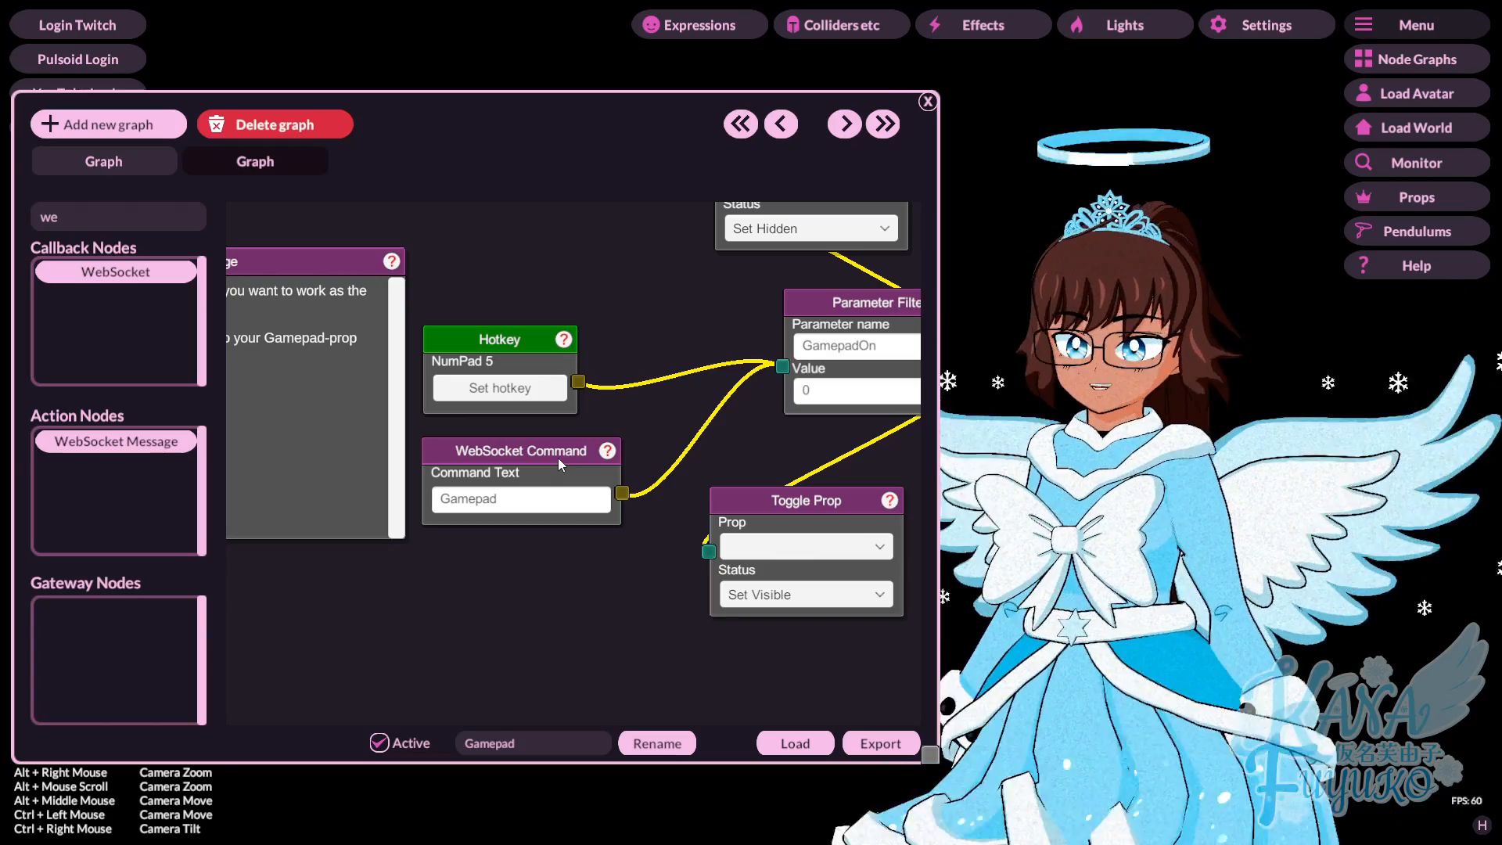
# Delete the WebSocket Command node from the graph.
pyautogui.rightClick(557, 457)
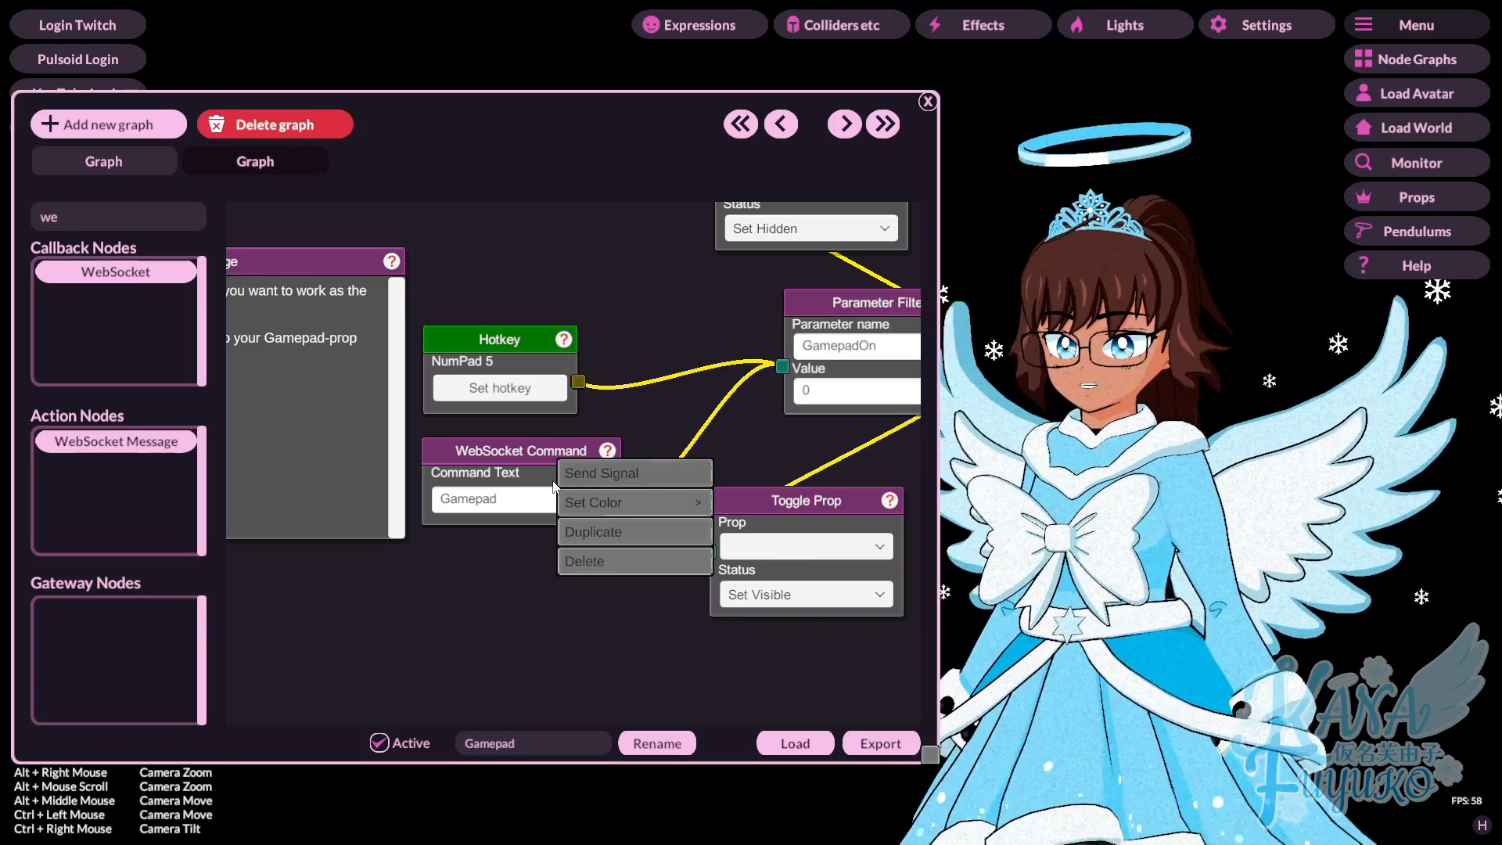
pyautogui.click(579, 557)
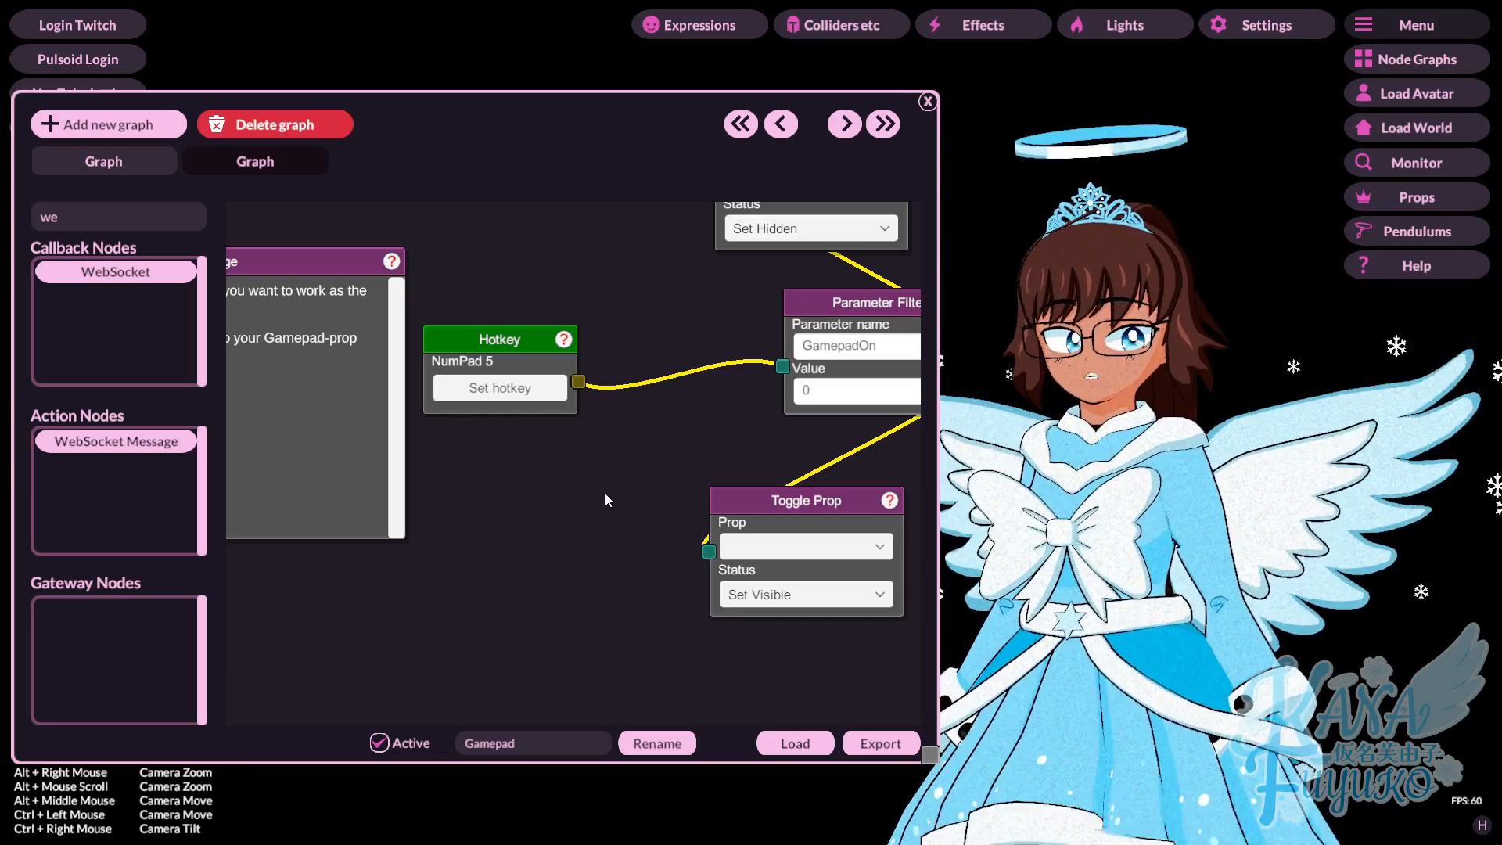
pyautogui.moveTo(614, 483); pyautogui.dragTo(484, 475)
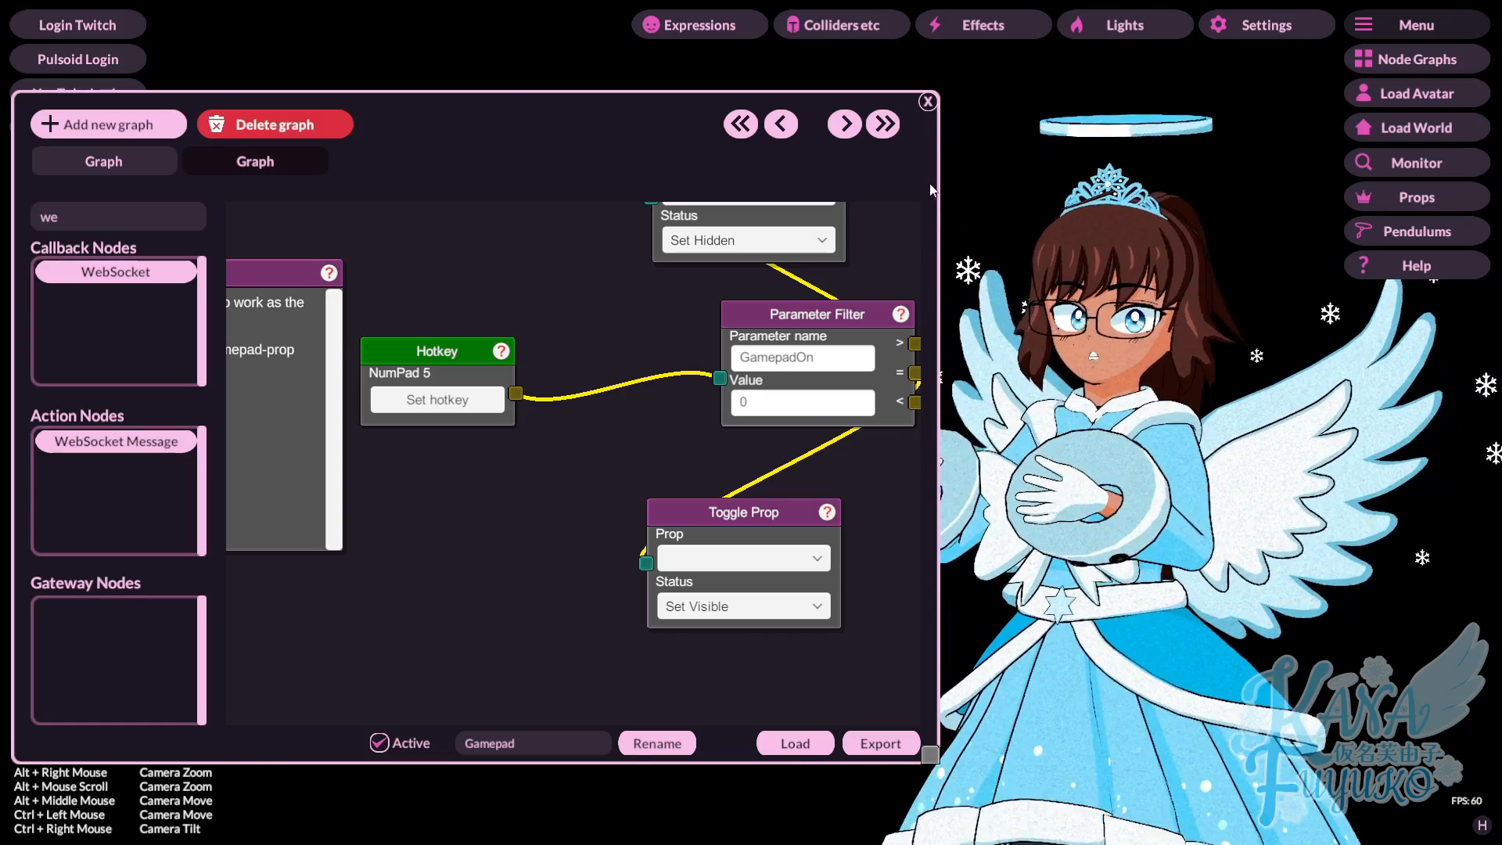
# Close the node graphs and add the prop 8bitdo Xbox Controller.vnprop from file.
pyautogui.click(927, 103)
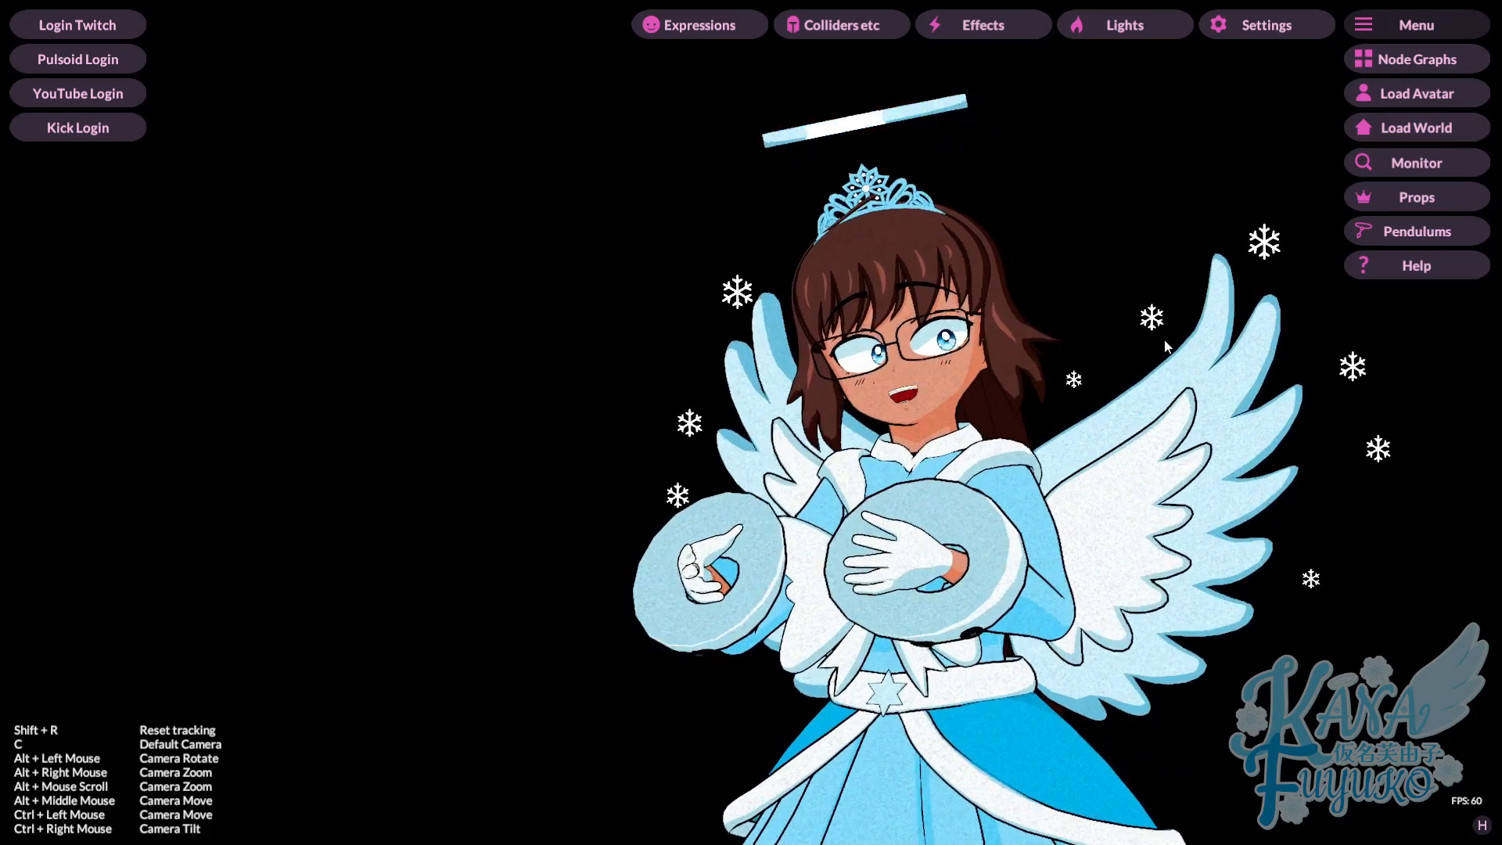
pyautogui.click(1391, 195)
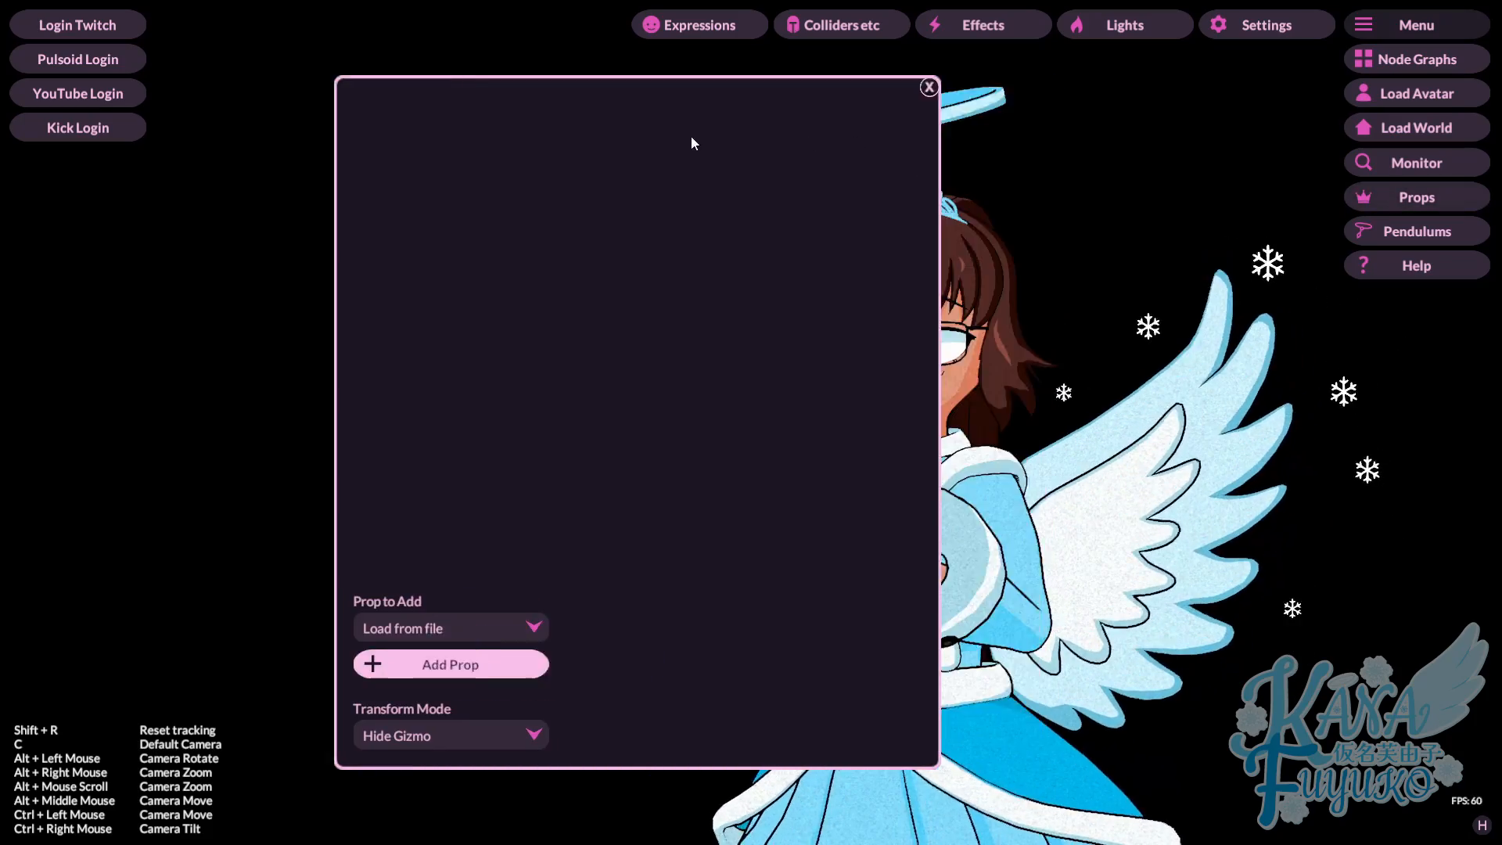
pyautogui.moveTo(691, 144); pyautogui.dragTo(537, 133)
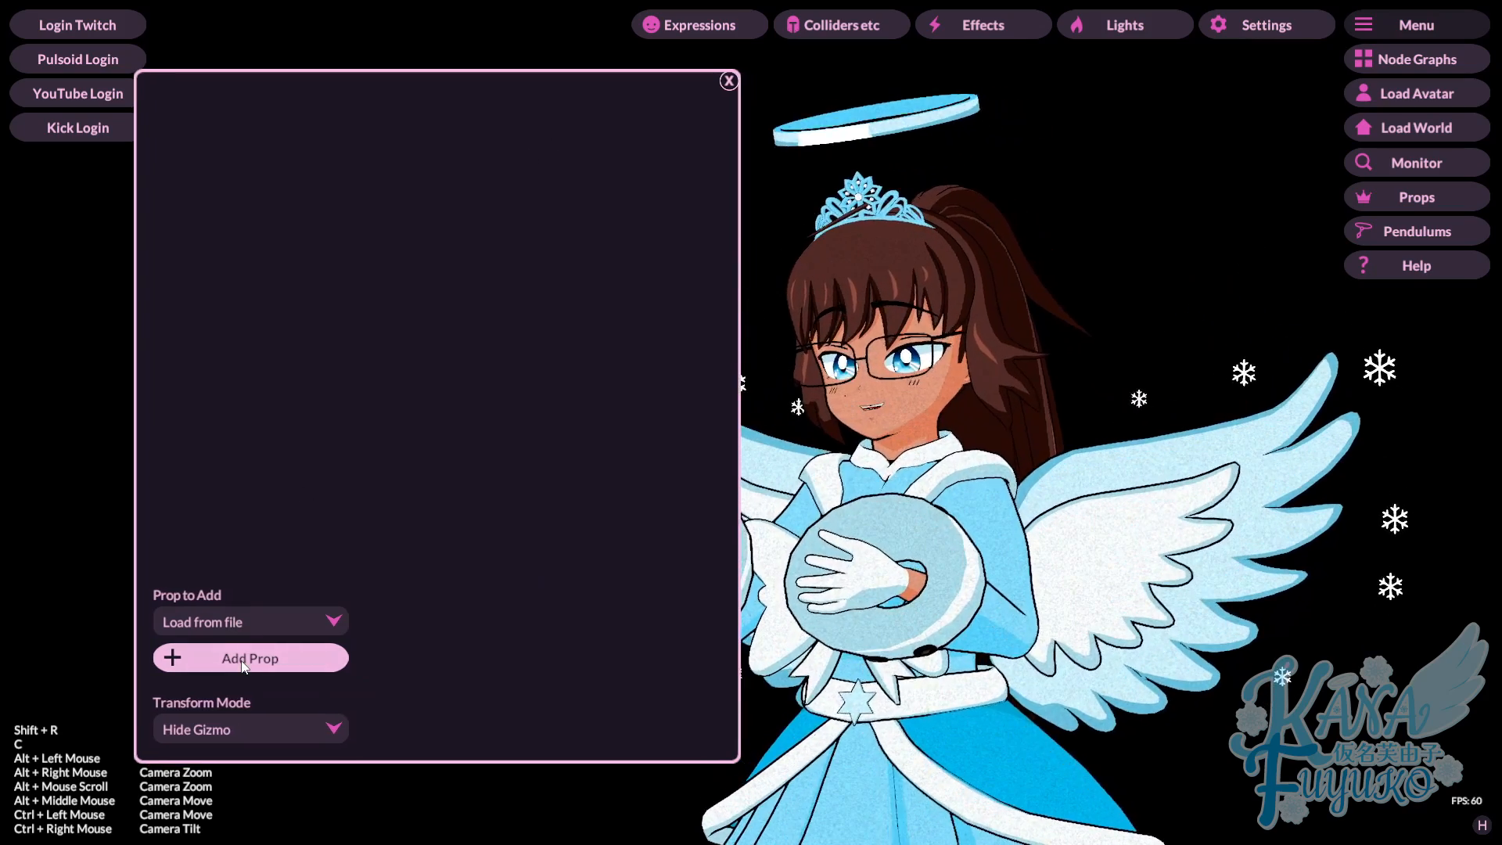
pyautogui.click(241, 660)
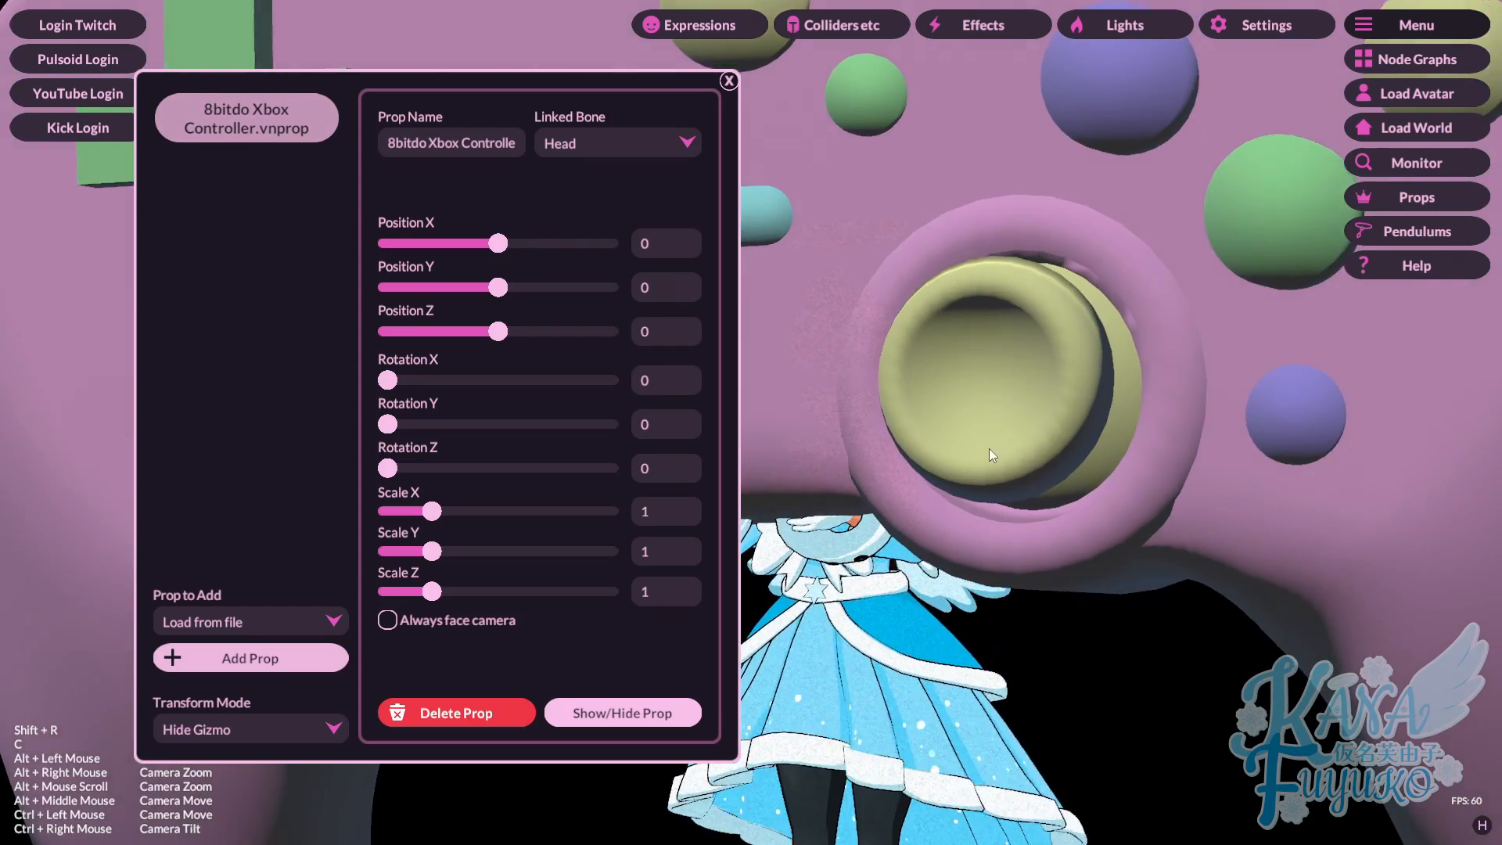
# Link the 8bitdo Xbox Controller prop to the avatar's Right Hand bone.
pyautogui.keyDown('alt'); pyautogui.scroll(-3, 989, 448); pyautogui.keyUp('alt')
pyautogui.keyDown('alt'); pyautogui.moveTo(976, 453); pyautogui.dragTo(1048, 458, button='middle'); pyautogui.keyUp('alt')
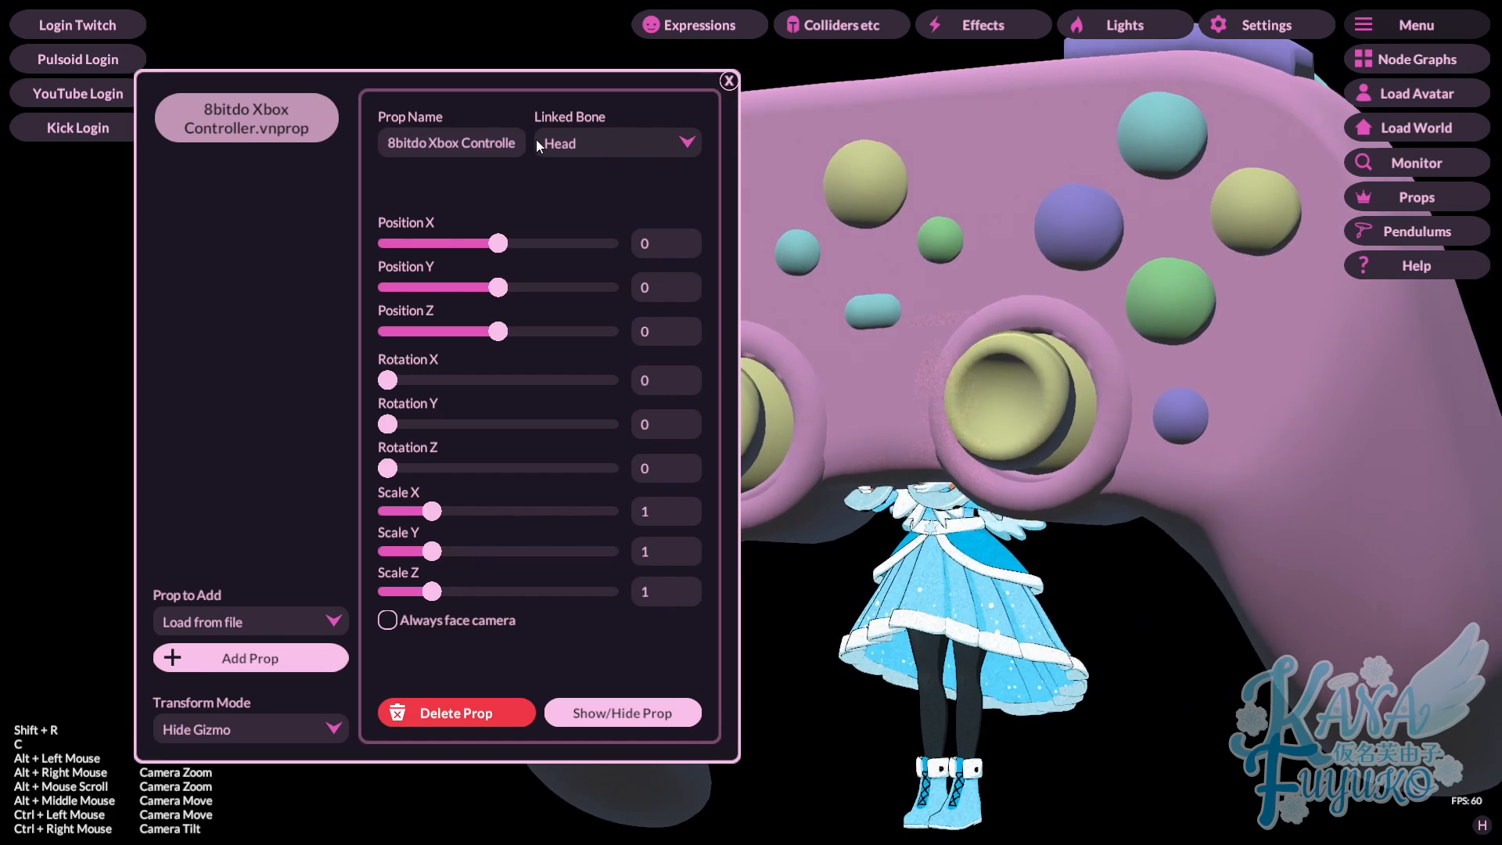
pyautogui.click(587, 138)
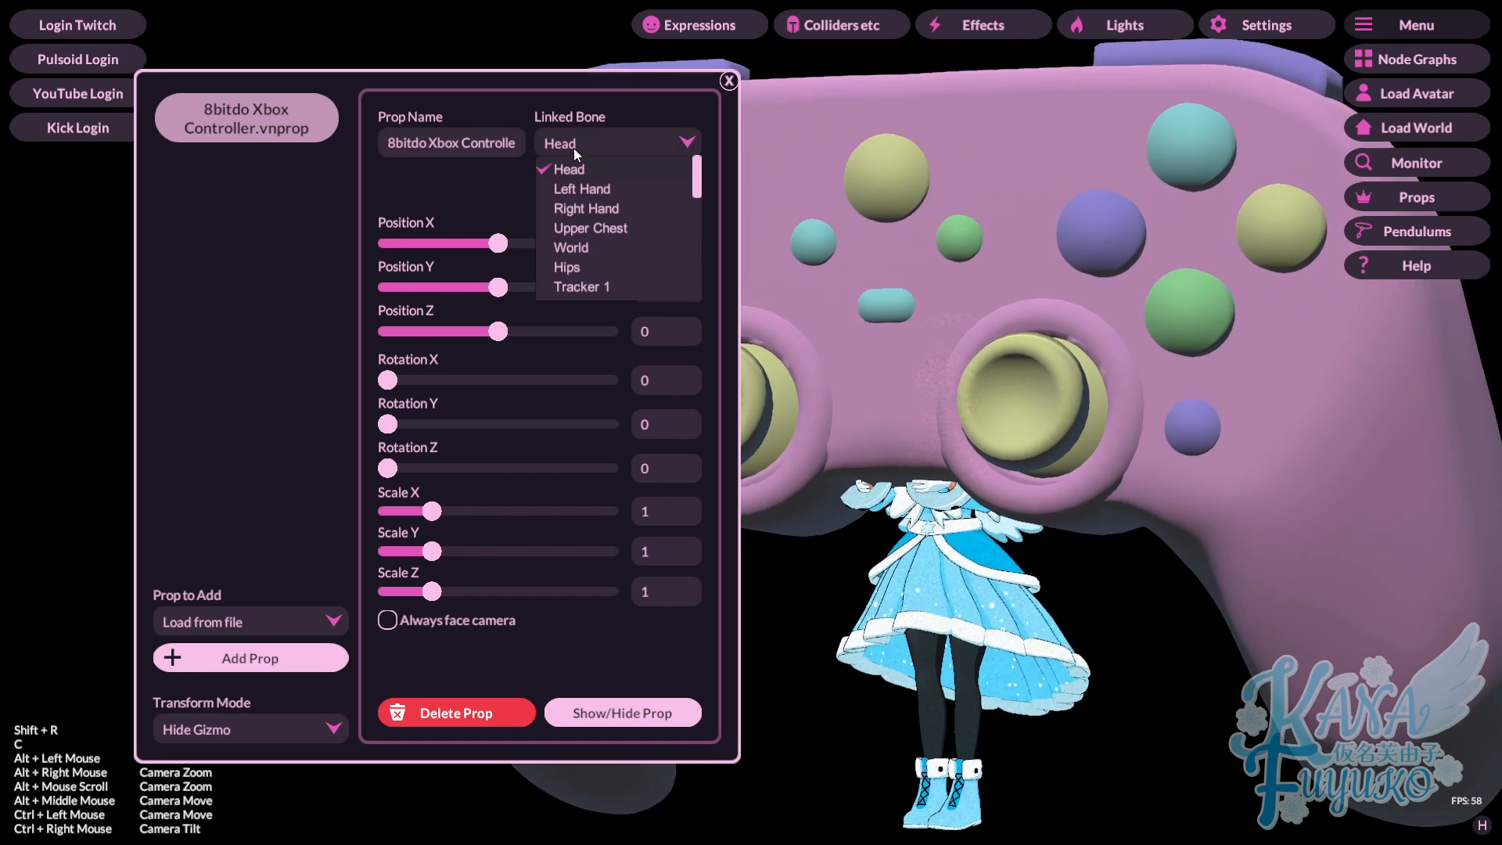
pyautogui.click(598, 209)
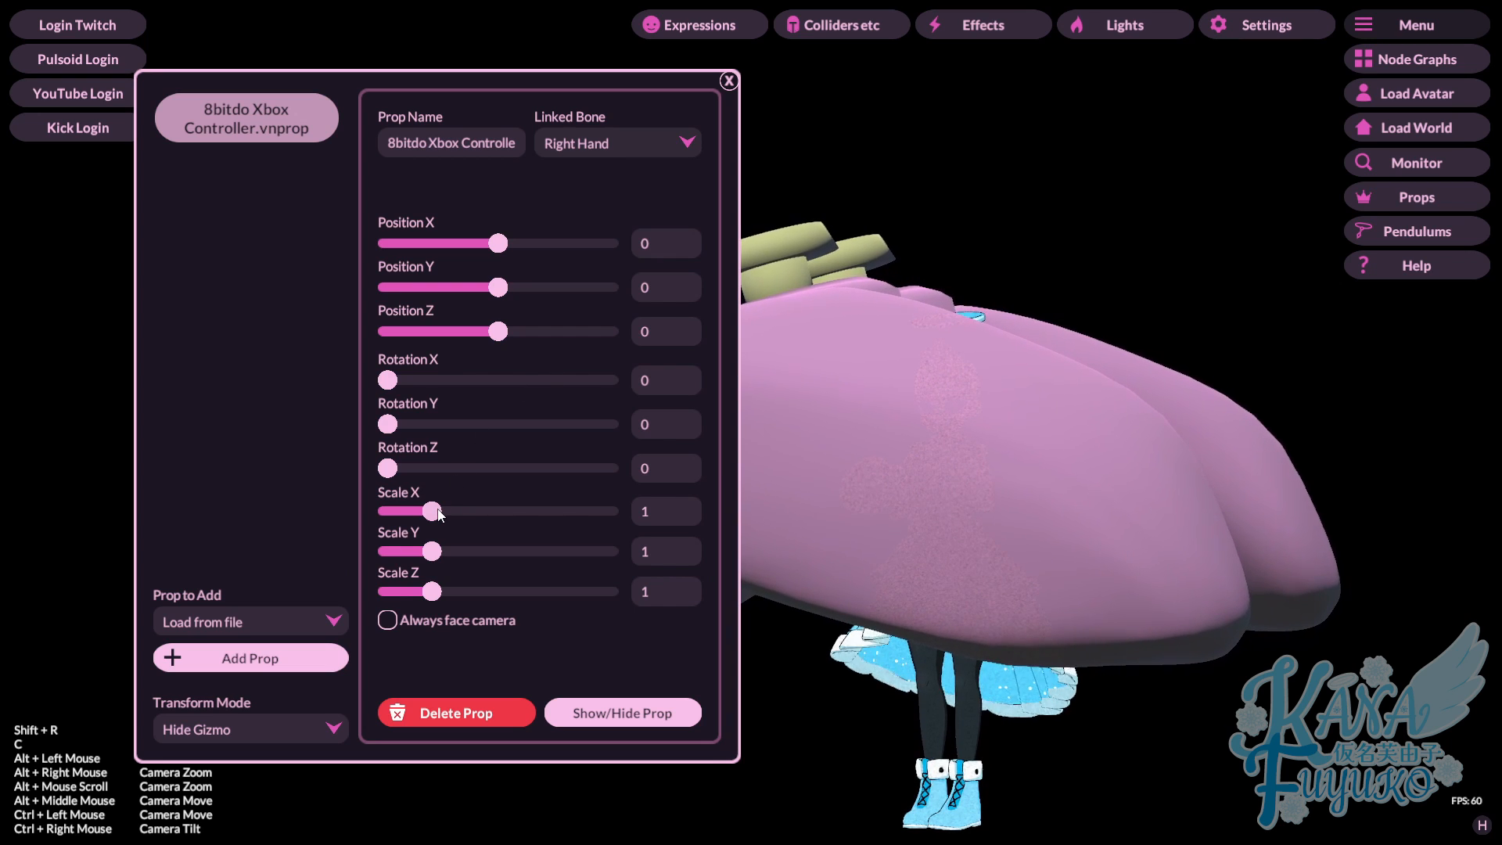
# Set the controller prop's X, Y and Z scale to 0.06 each.
pyautogui.moveTo(420, 514); pyautogui.dragTo(399, 514)
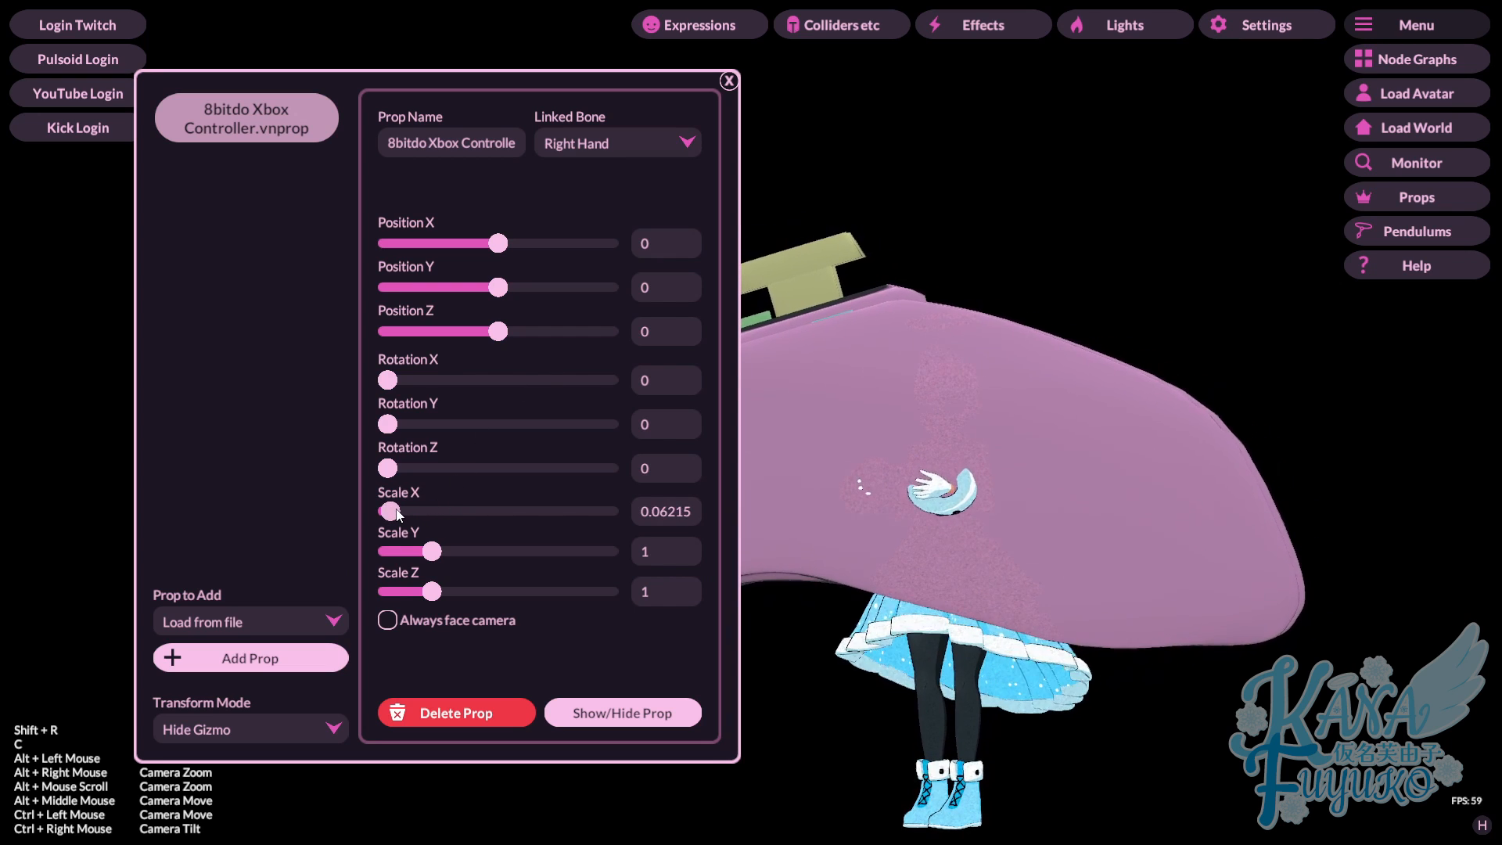
pyautogui.click(671, 520)
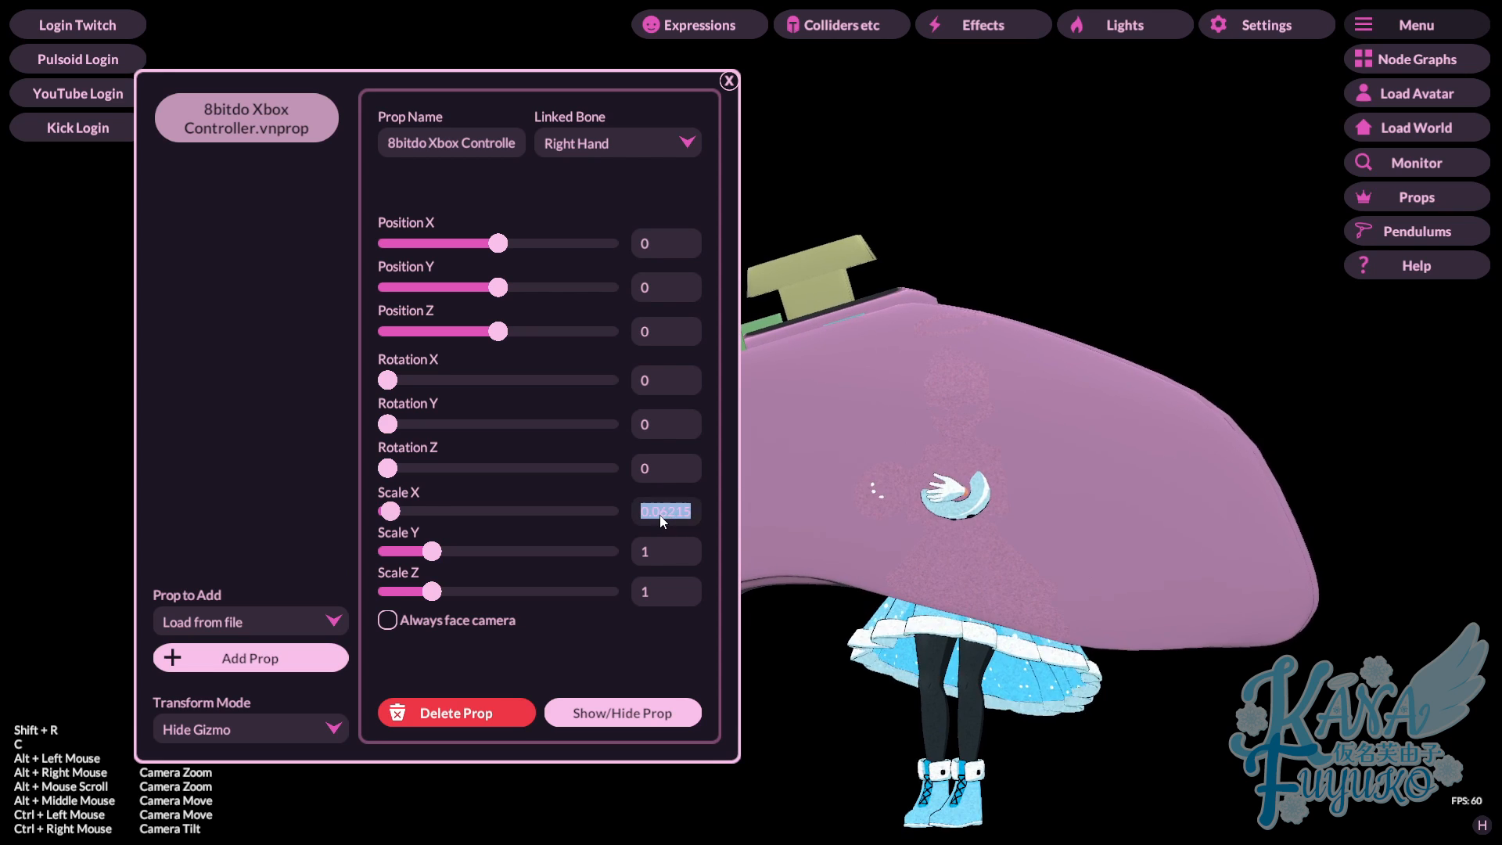
pyautogui.write('0.06')
pyautogui.press('Return')
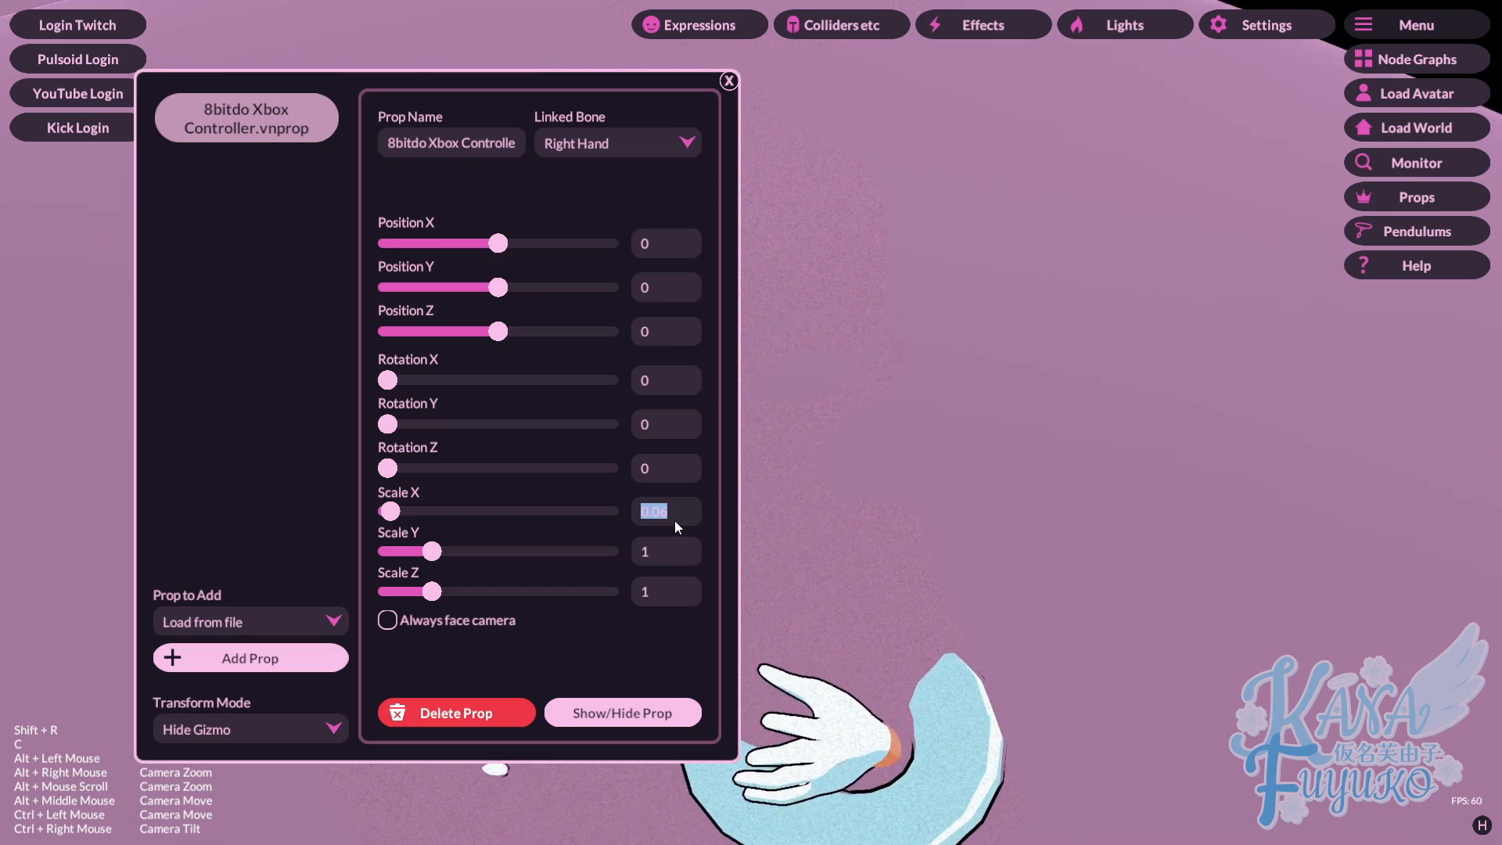
pyautogui.click(669, 553)
pyautogui.write('0.06')
pyautogui.press('Return')
pyautogui.click(665, 590)
pyautogui.write('0.06')
pyautogui.press('Return')
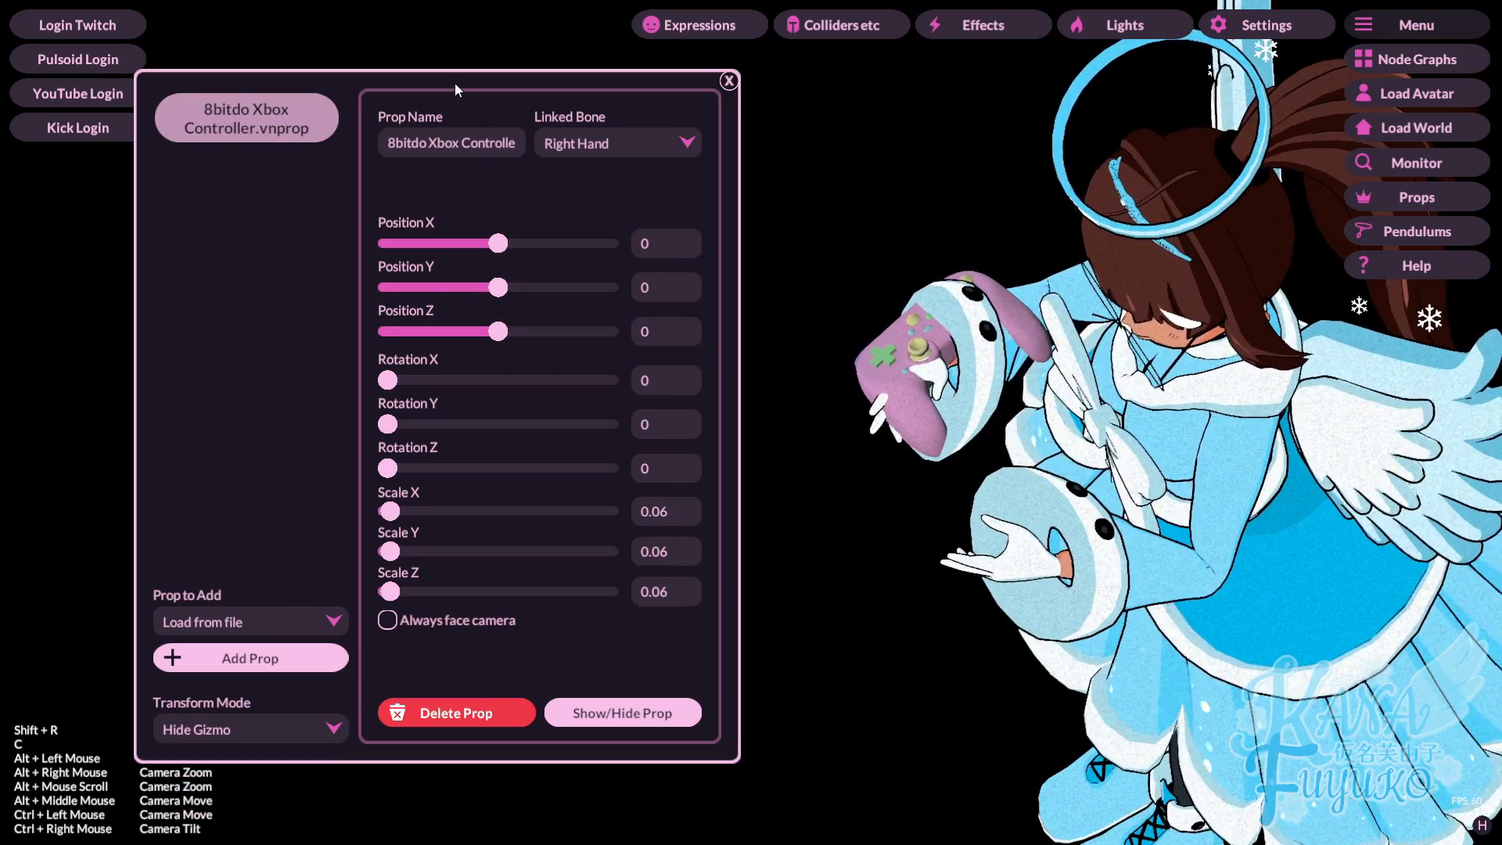
# Switch the transform mode to Move and position the controller prop between the avatar's hands.
pyautogui.moveTo(453, 83); pyautogui.dragTo(479, 18)
pyautogui.click(258, 661)
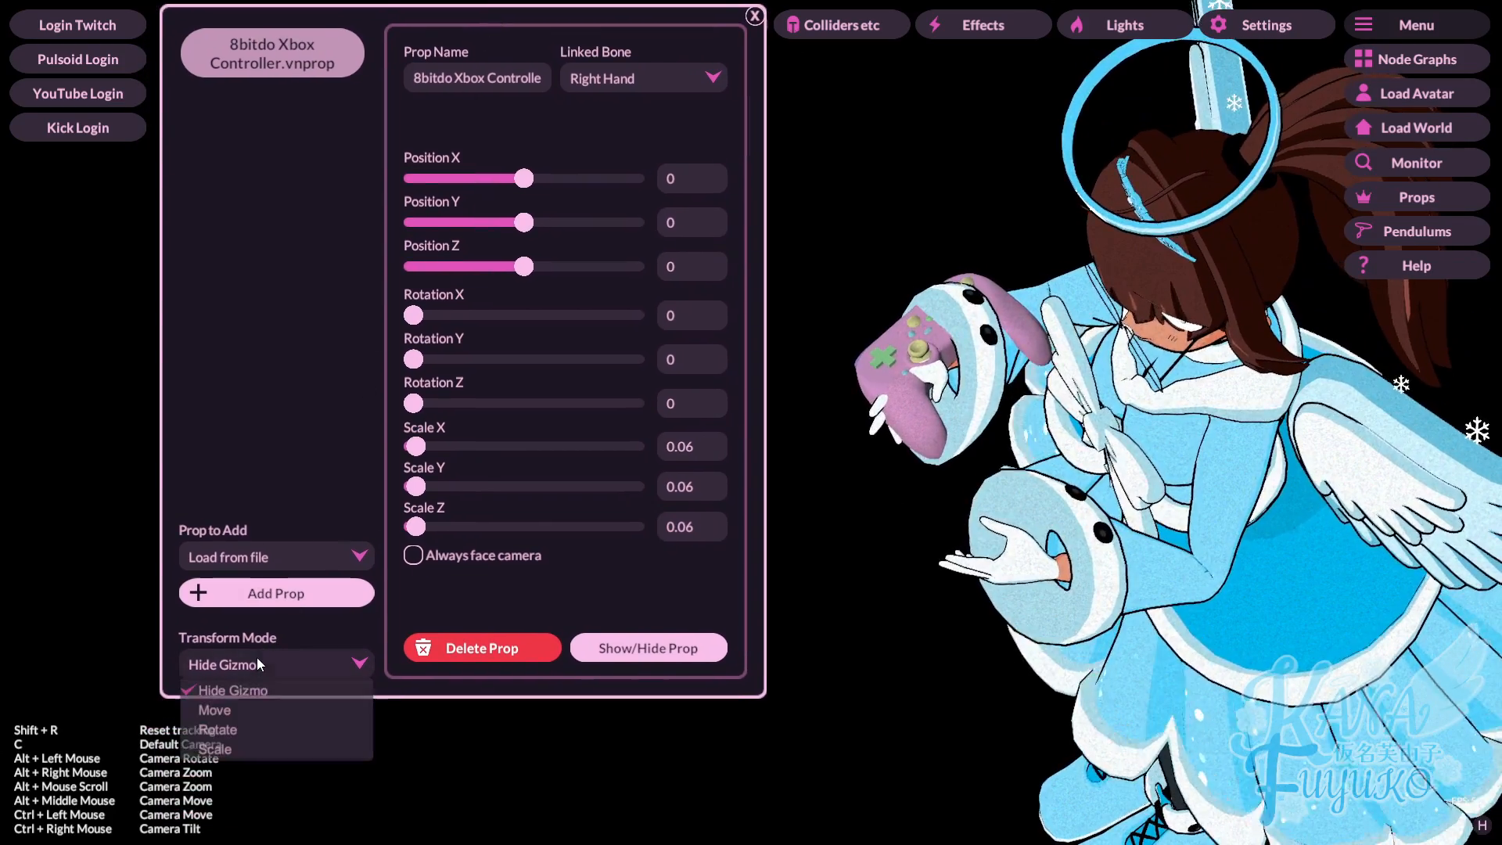
pyautogui.click(227, 711)
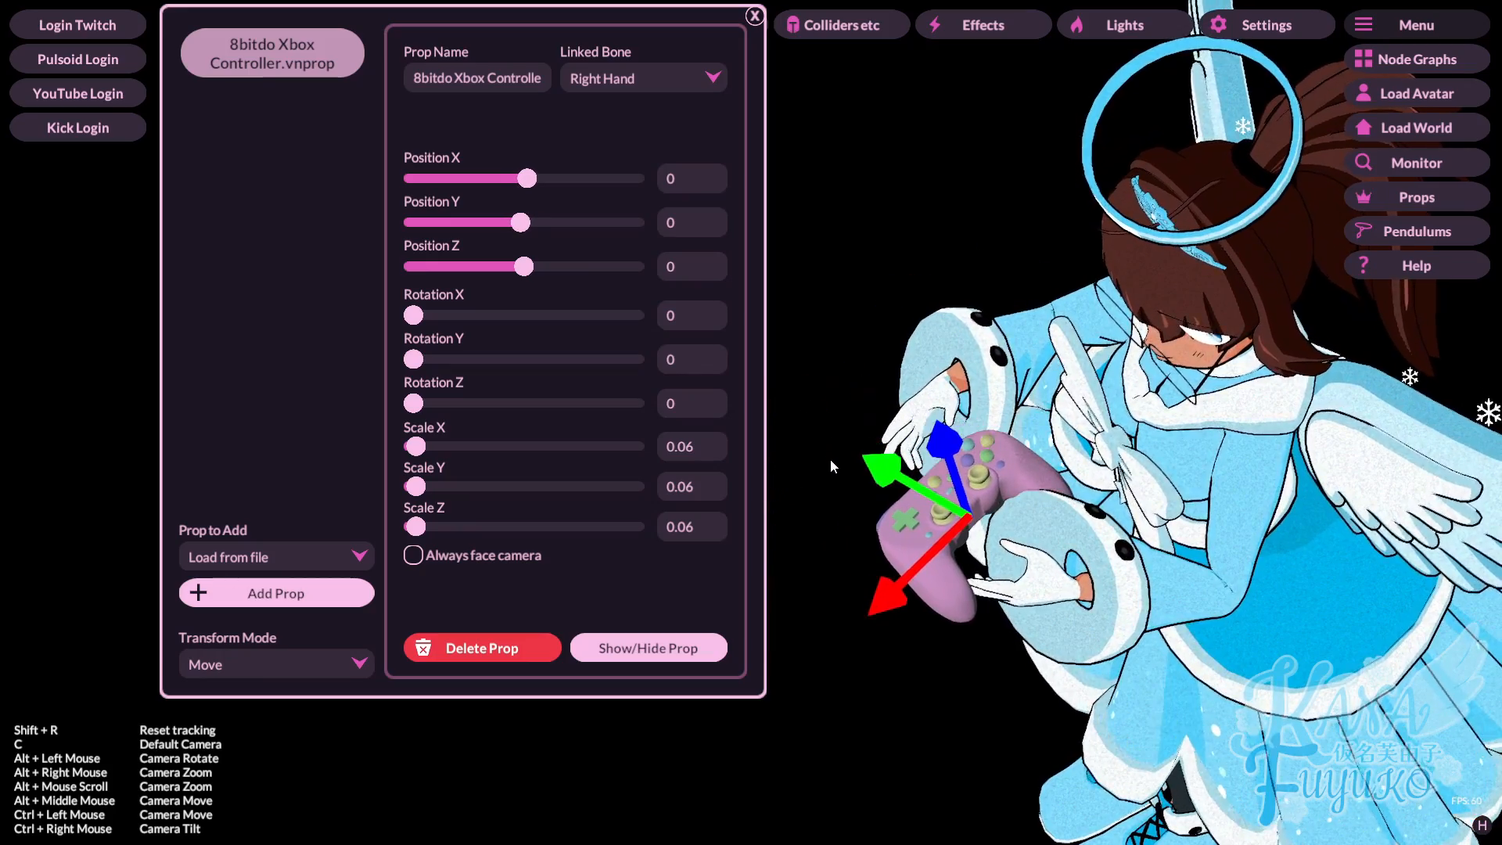
# Rotate the controller prop until it sits level between the avatar's hands, and nudge its position with the Move gizmo.
pyautogui.click(245, 658)
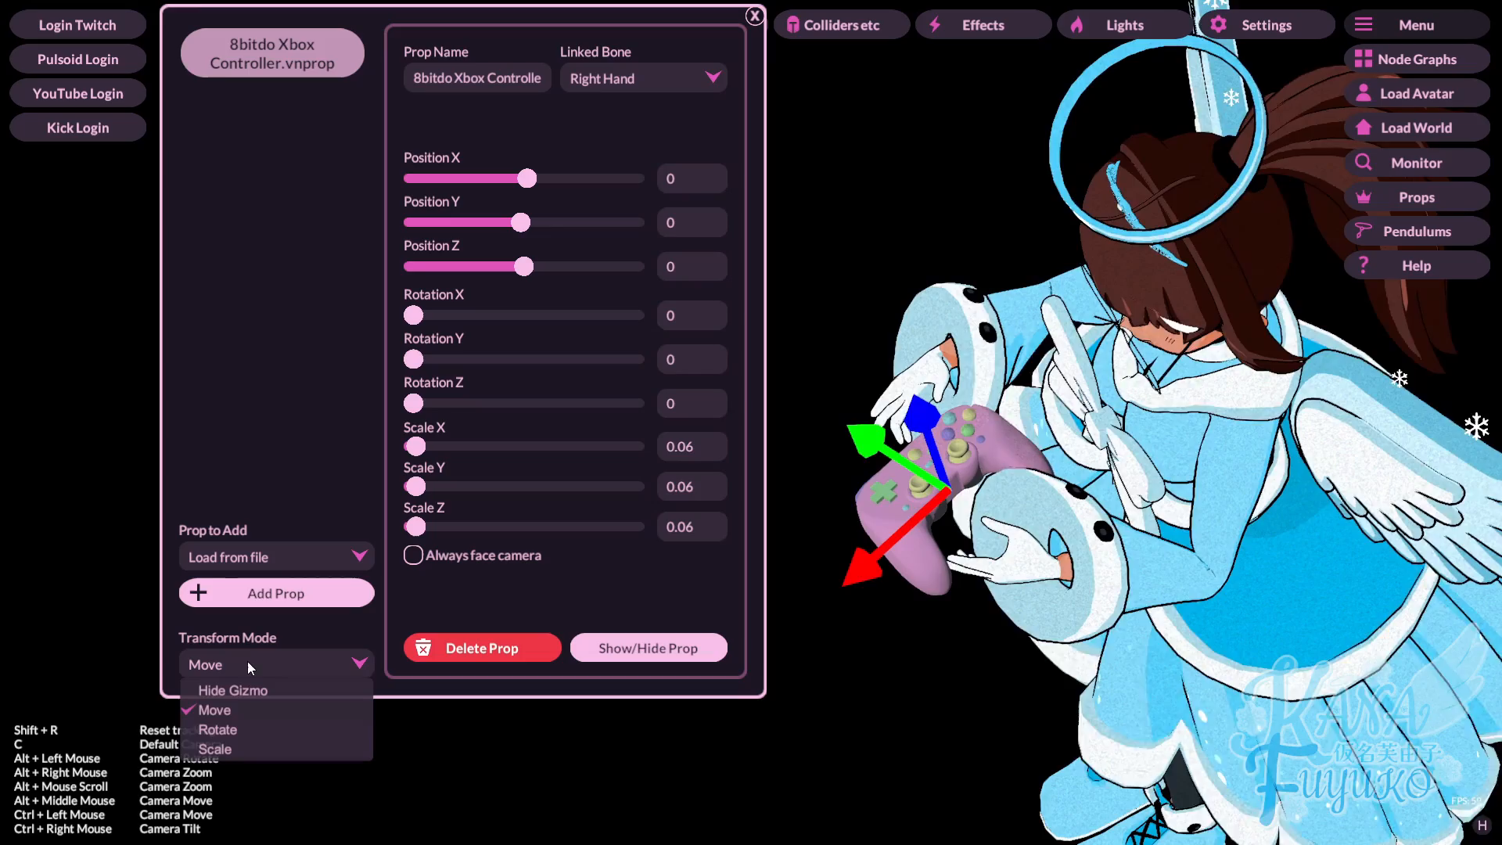
pyautogui.click(234, 729)
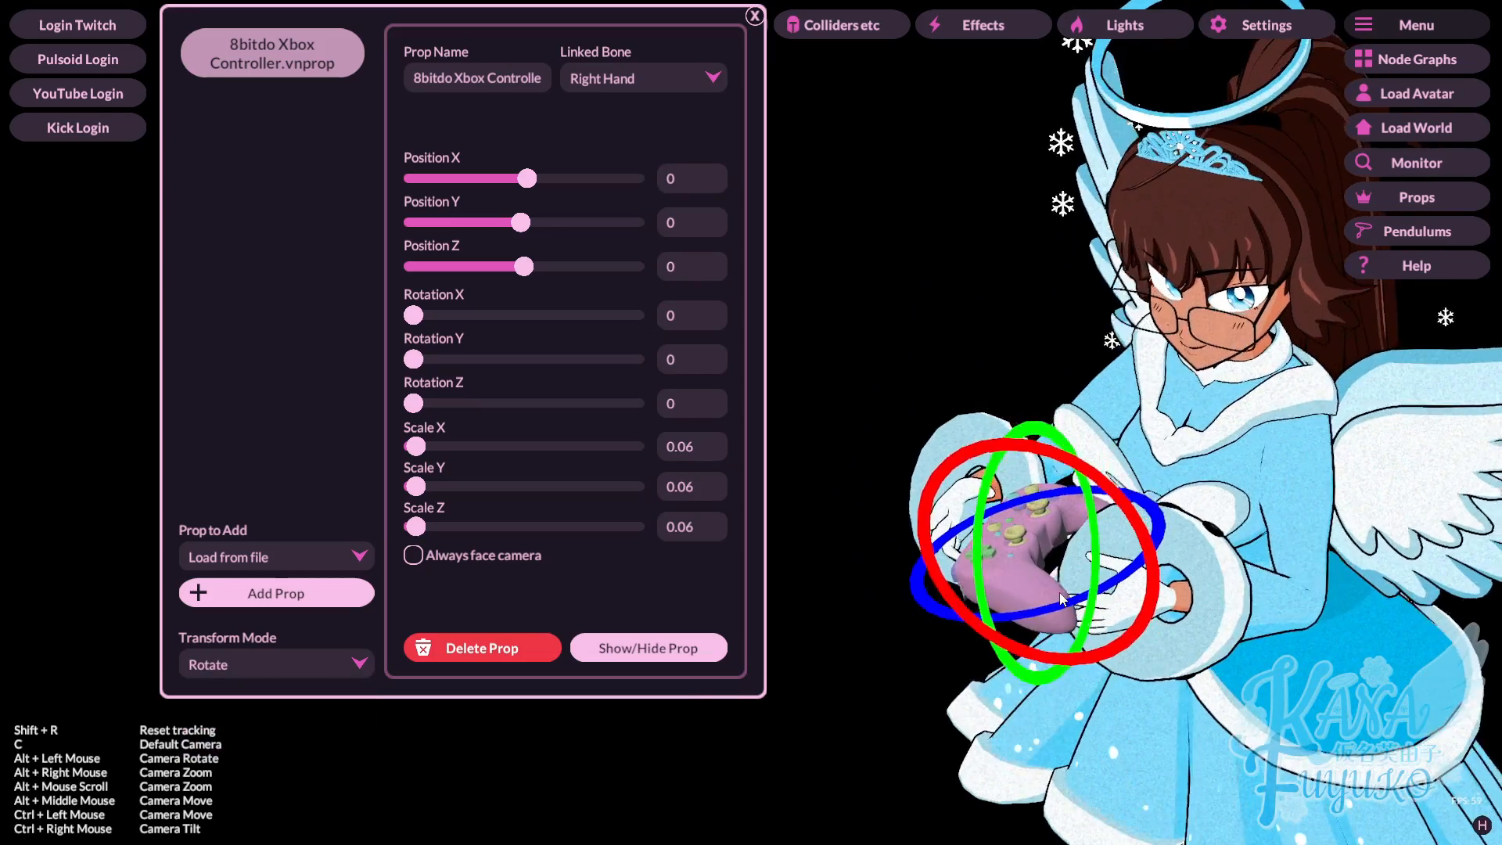
pyautogui.moveTo(863, 577); pyautogui.dragTo(138, 649)
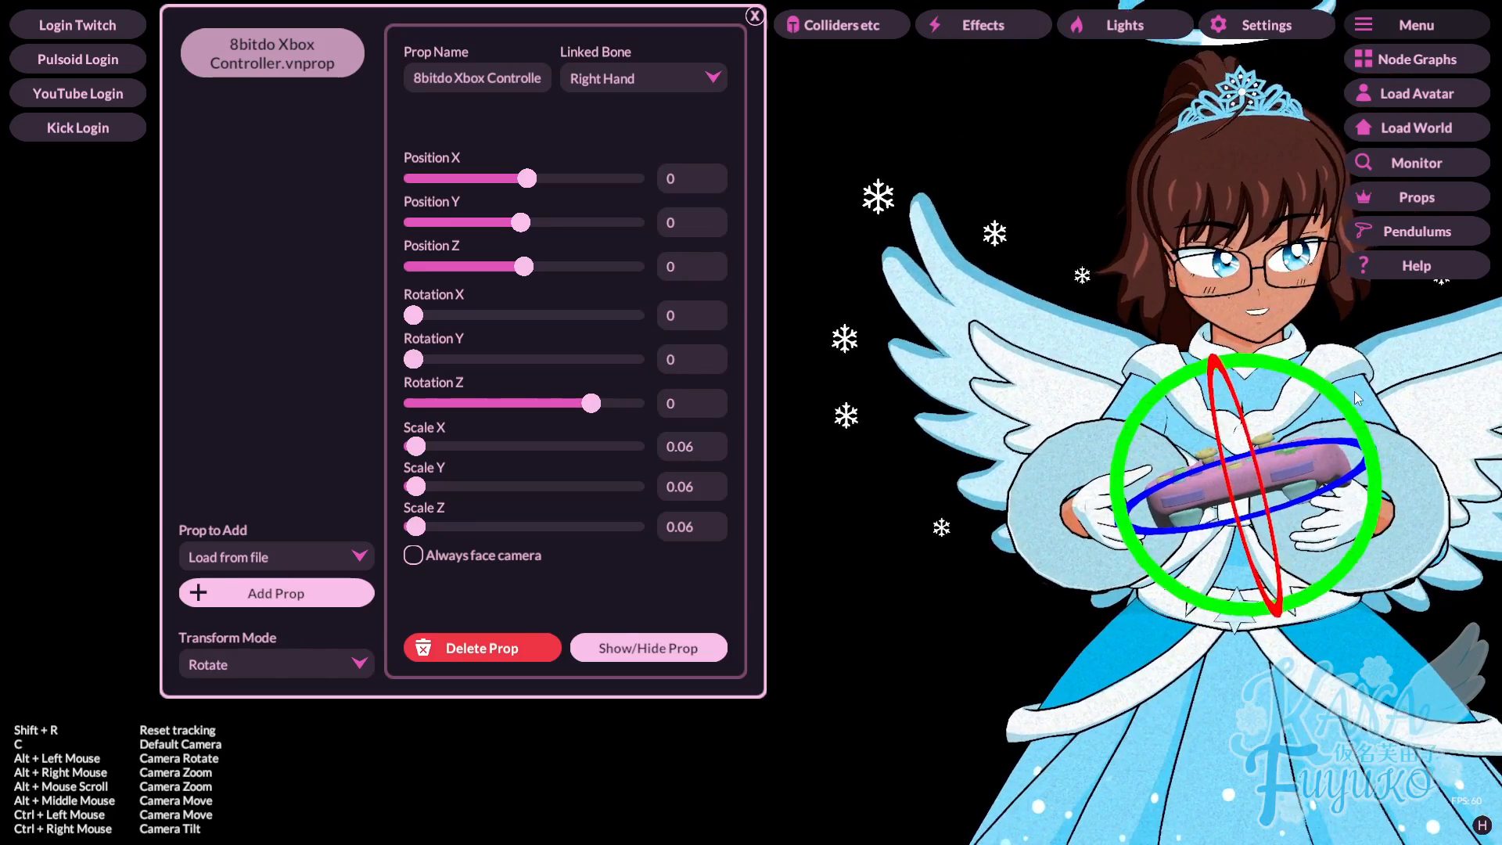
pyautogui.moveTo(1495, 479); pyautogui.dragTo(1495, 430)
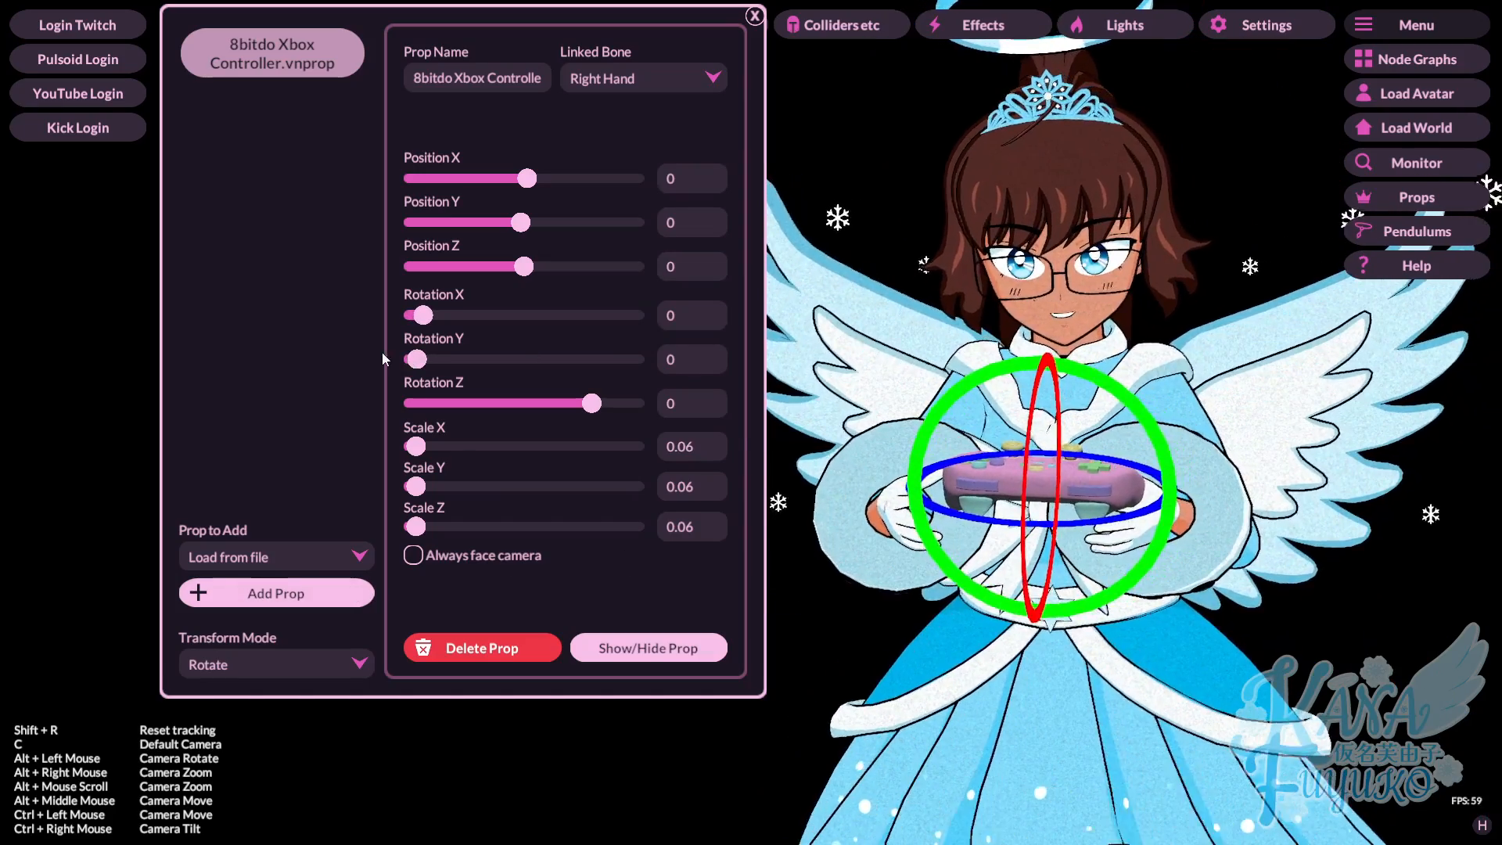
pyautogui.click(213, 664)
pyautogui.click(215, 709)
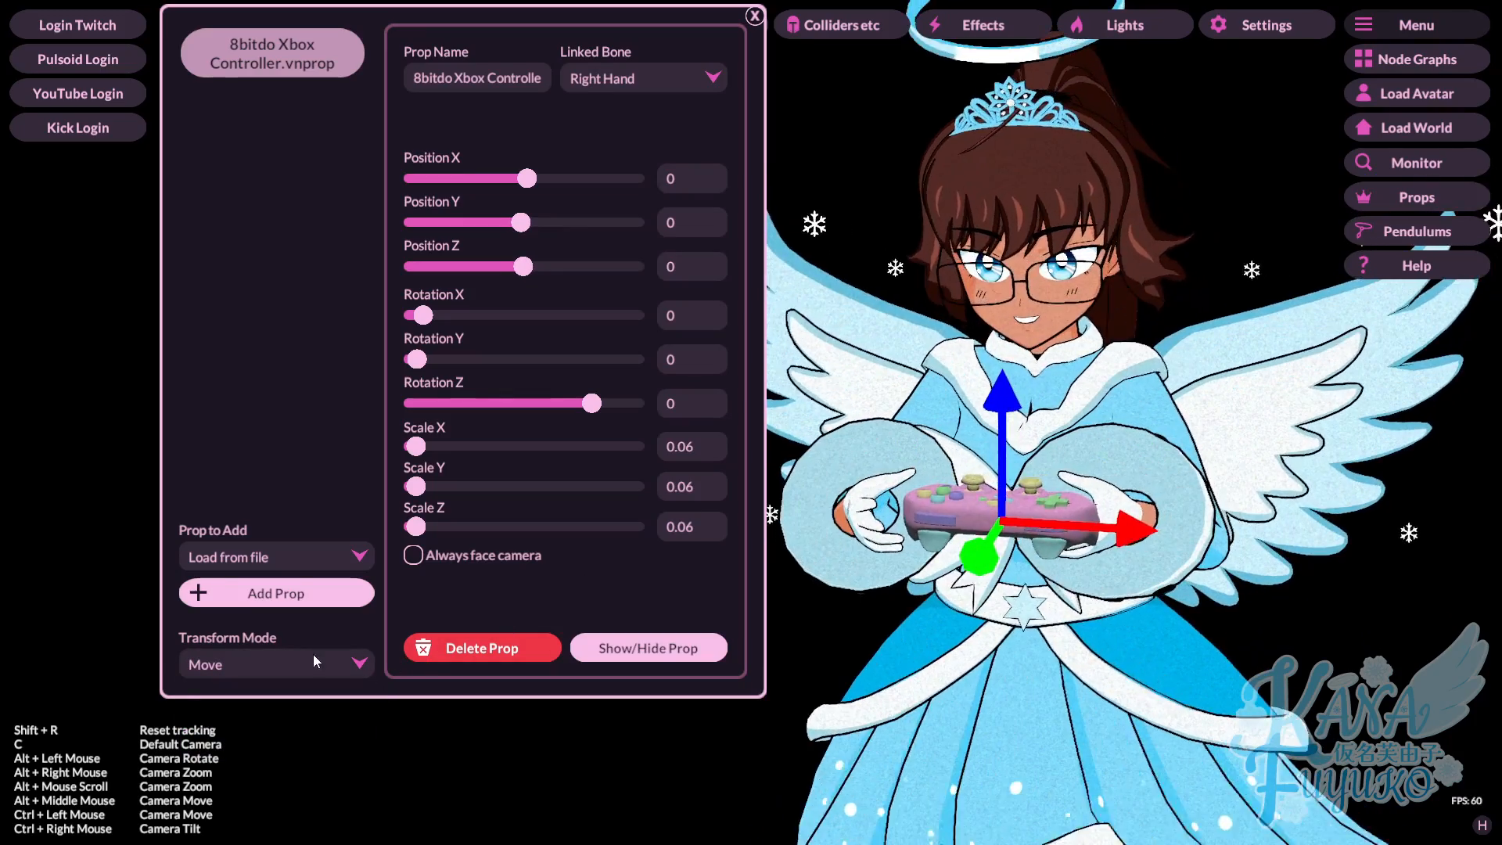
# Preview the Rotate and Scale gizmos on the controller prop.
pyautogui.click(239, 664)
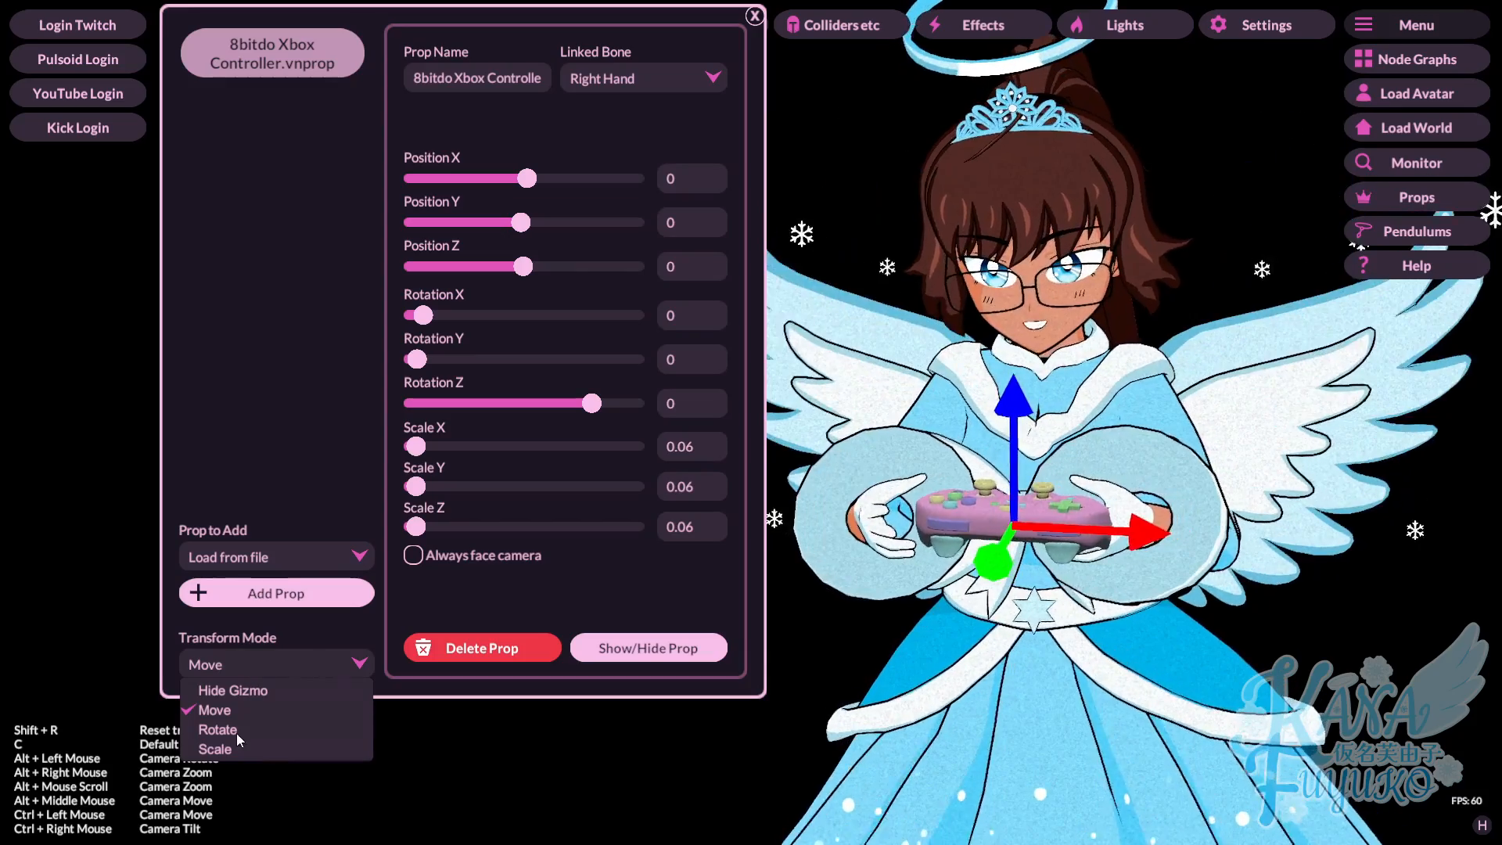
pyautogui.click(232, 730)
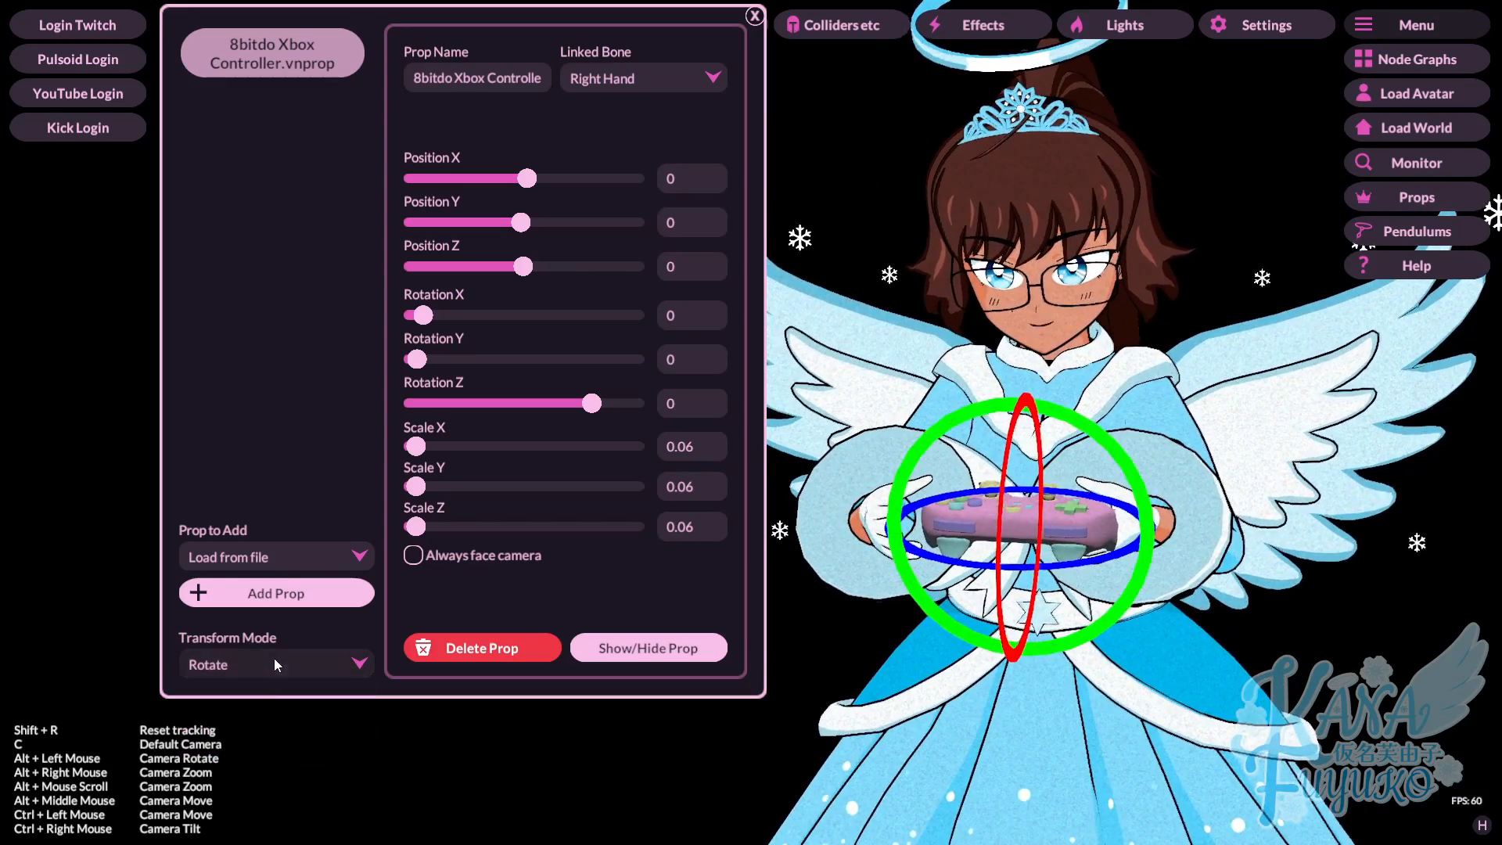
pyautogui.click(274, 662)
pyautogui.click(227, 748)
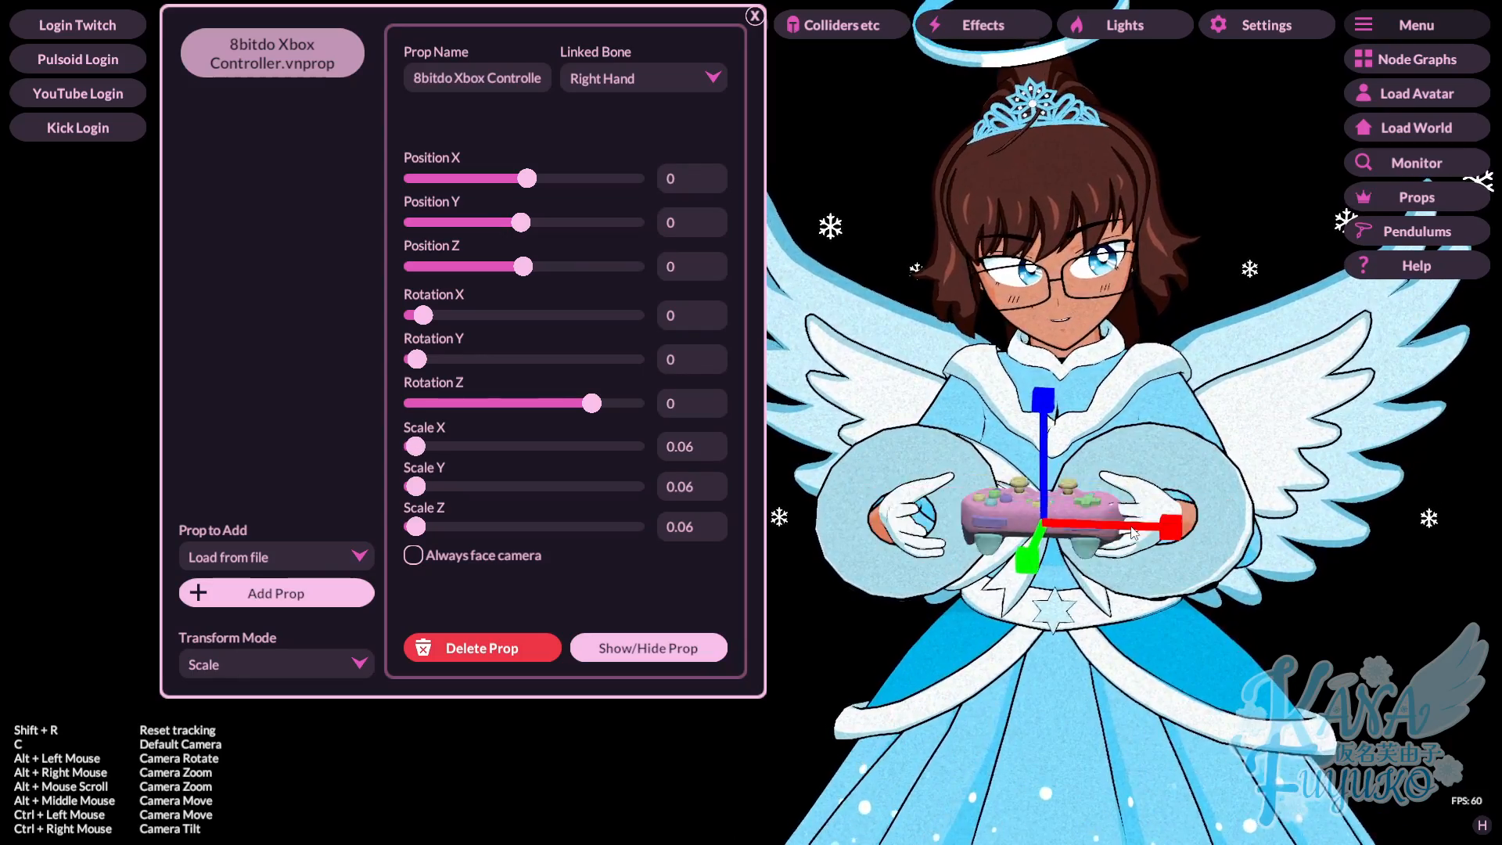
# Fine-tune the controller prop's position in the avatar's hands with the Move gizmo and close the prop settings.
pyautogui.click(237, 662)
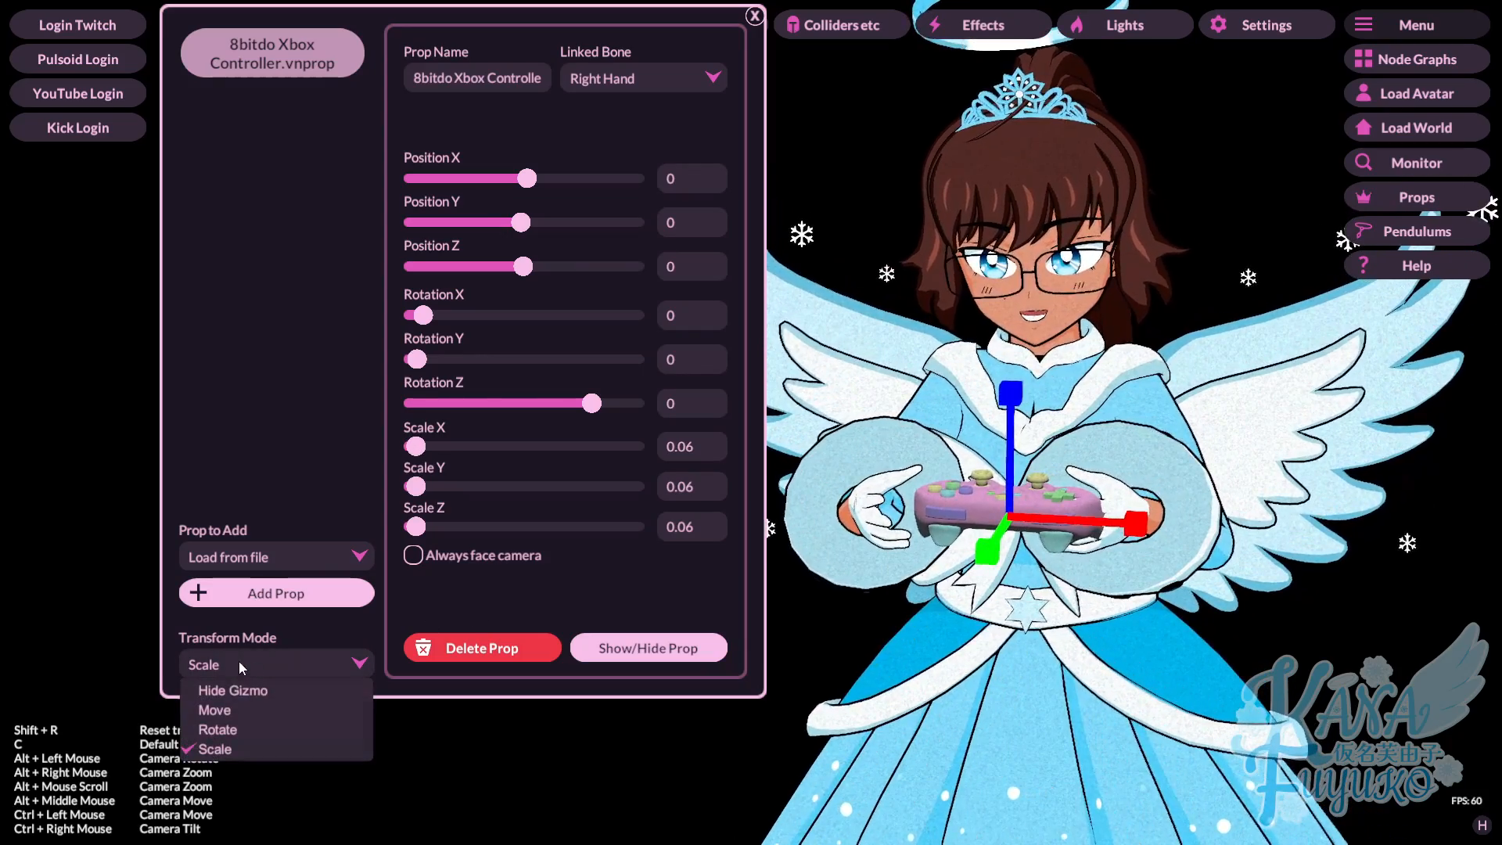
pyautogui.click(227, 710)
pyautogui.moveTo(1168, 522); pyautogui.dragTo(1291, 344)
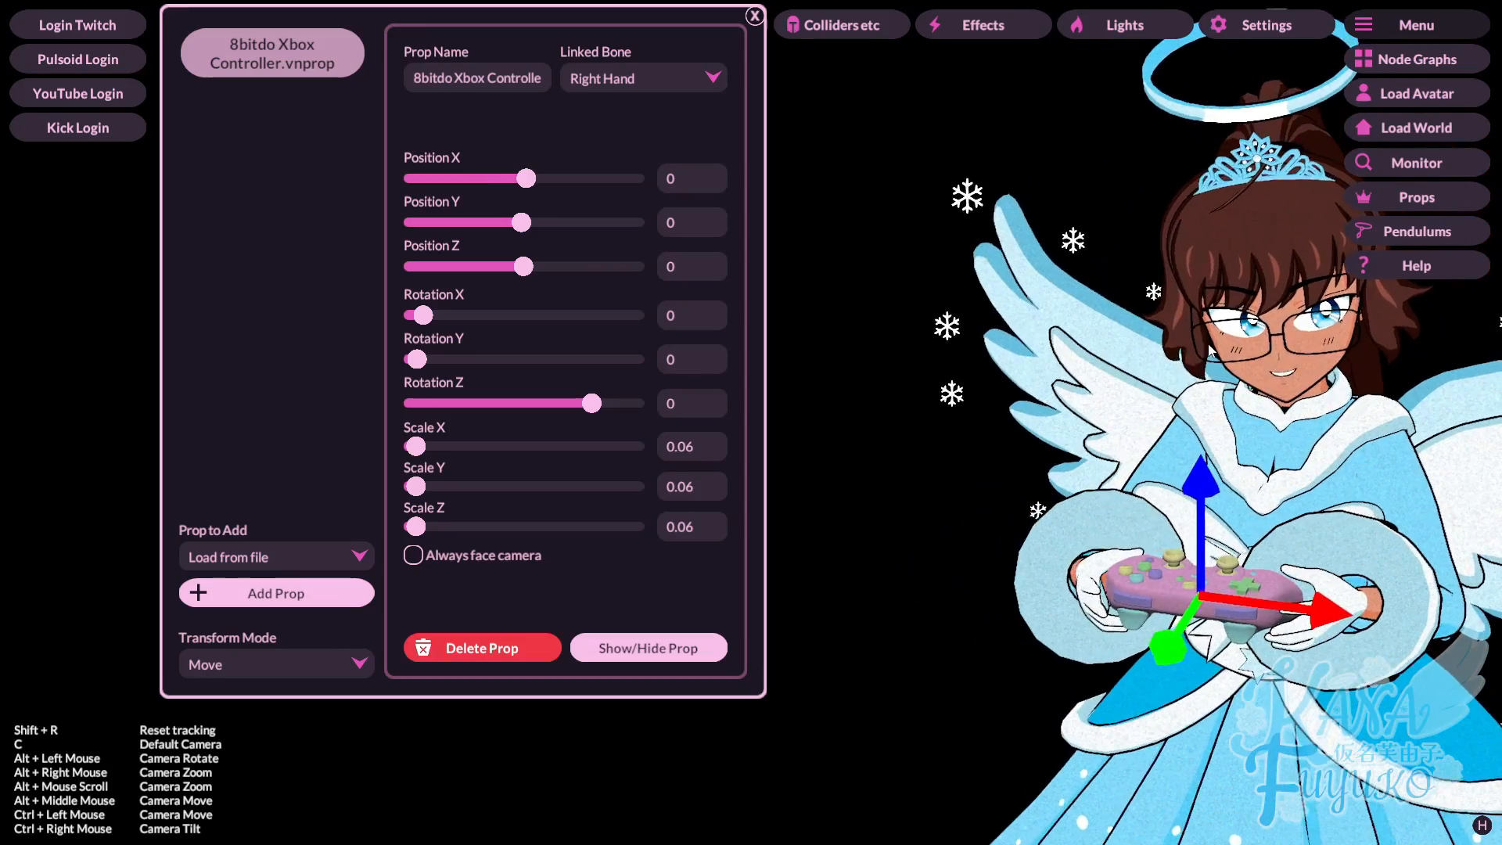
pyautogui.keyDown('alt'); pyautogui.moveTo(1291, 344); pyautogui.dragTo(1136, 374, button='middle'); pyautogui.keyUp('alt')
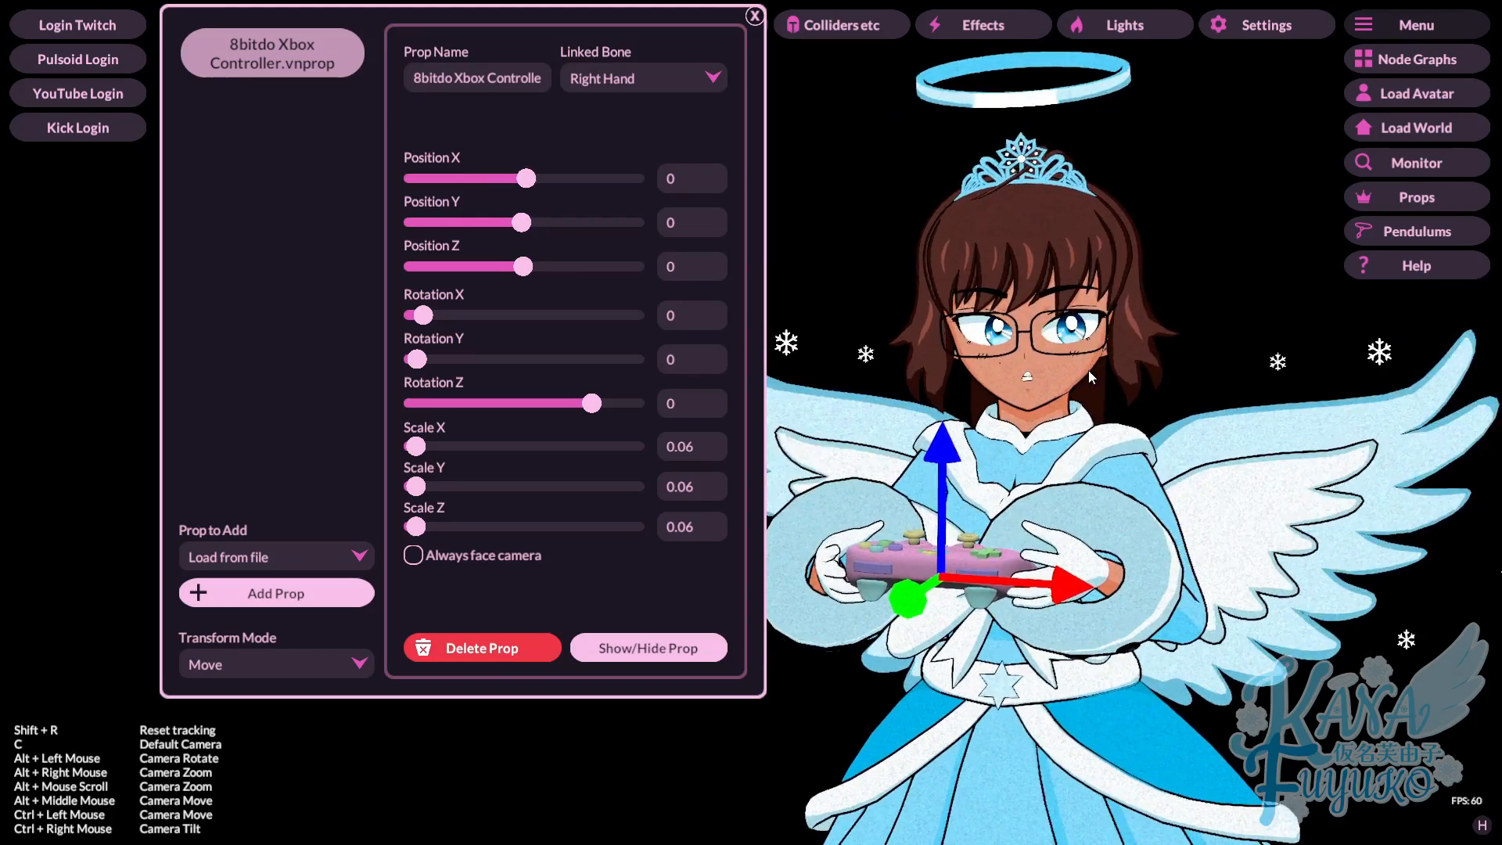
pyautogui.click(754, 16)
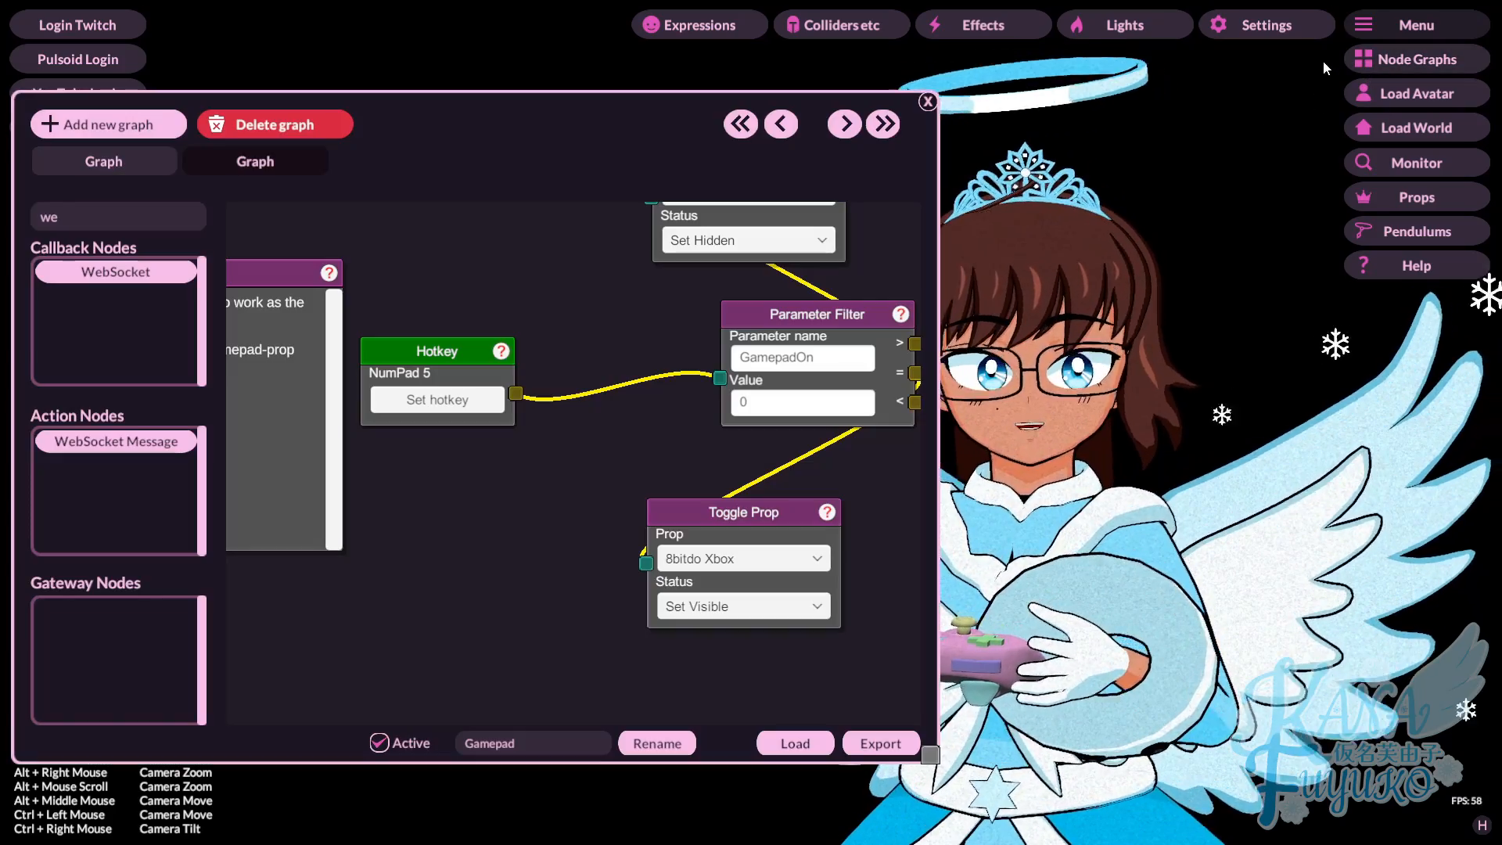
# Examine the Gamepad node graph from the hotkey and button filters to the Bone Rotation nodes of the SetGamepadPose trigger.
pyautogui.click(1372, 63)
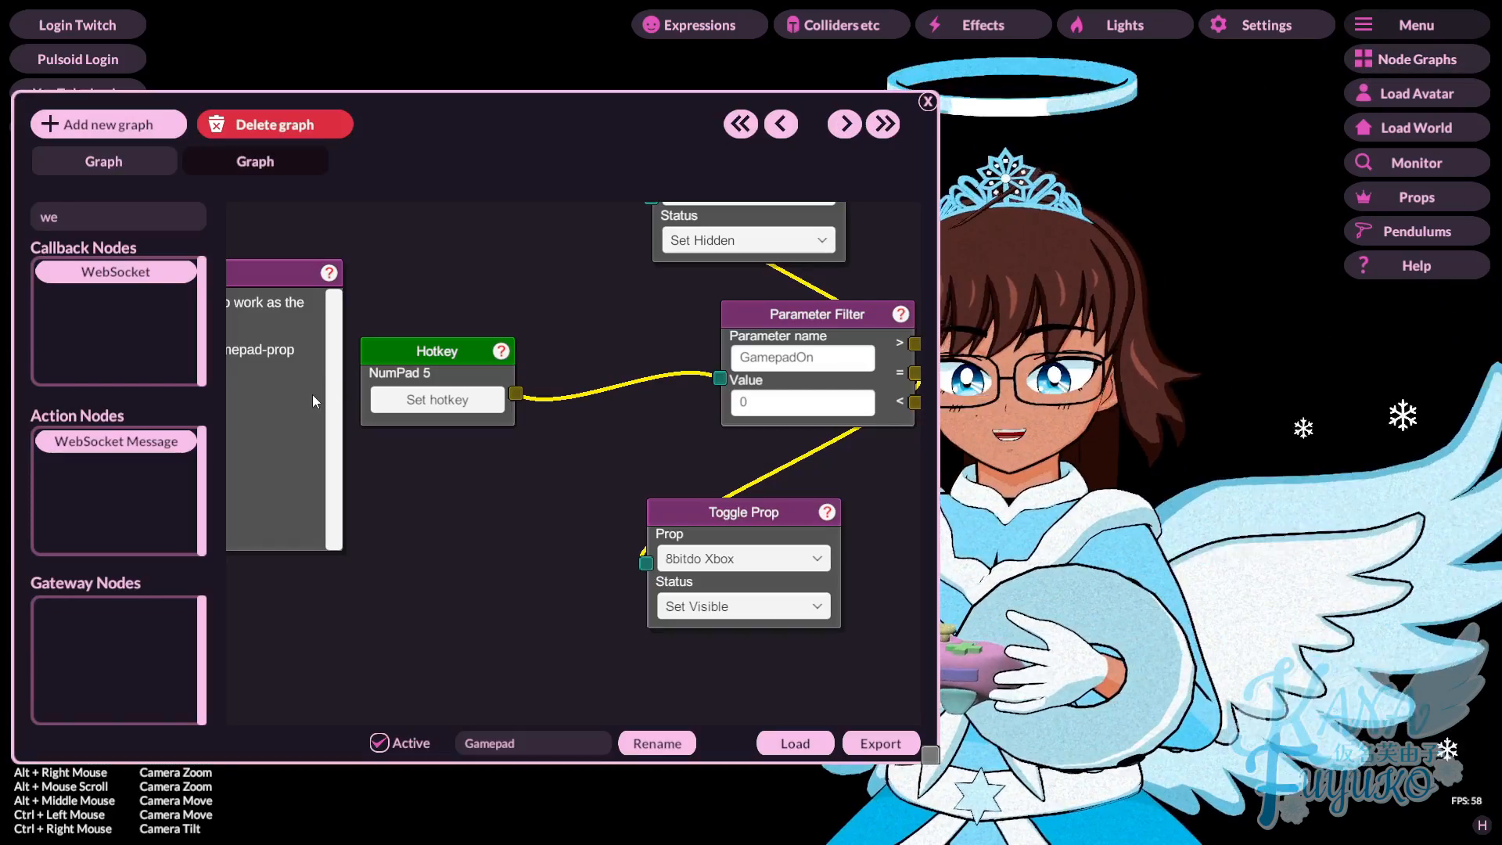
pyautogui.scroll(-5, 402, 532)
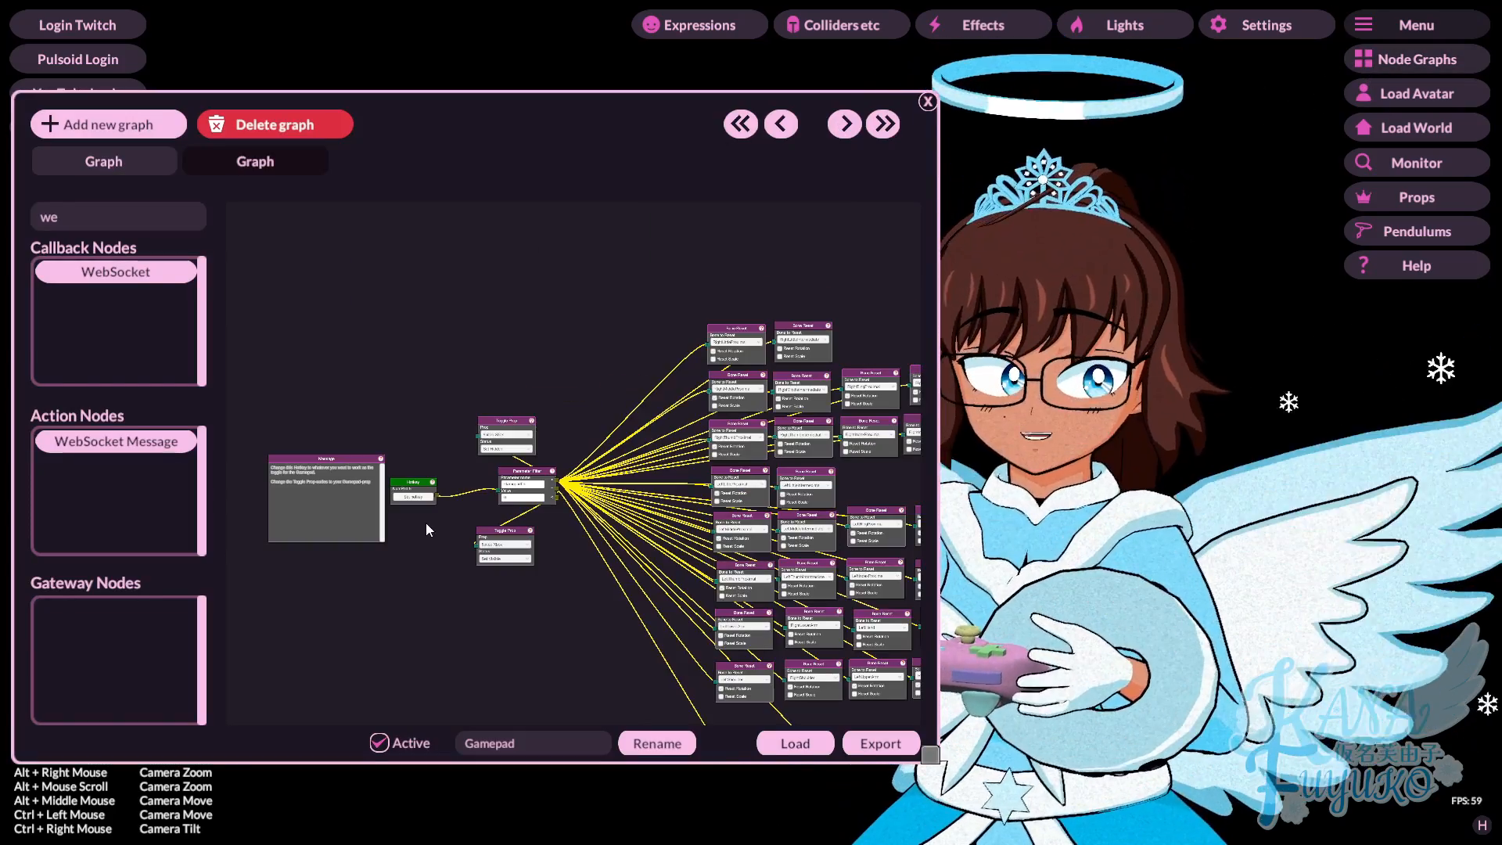
pyautogui.moveTo(547, 327); pyautogui.dragTo(706, 539)
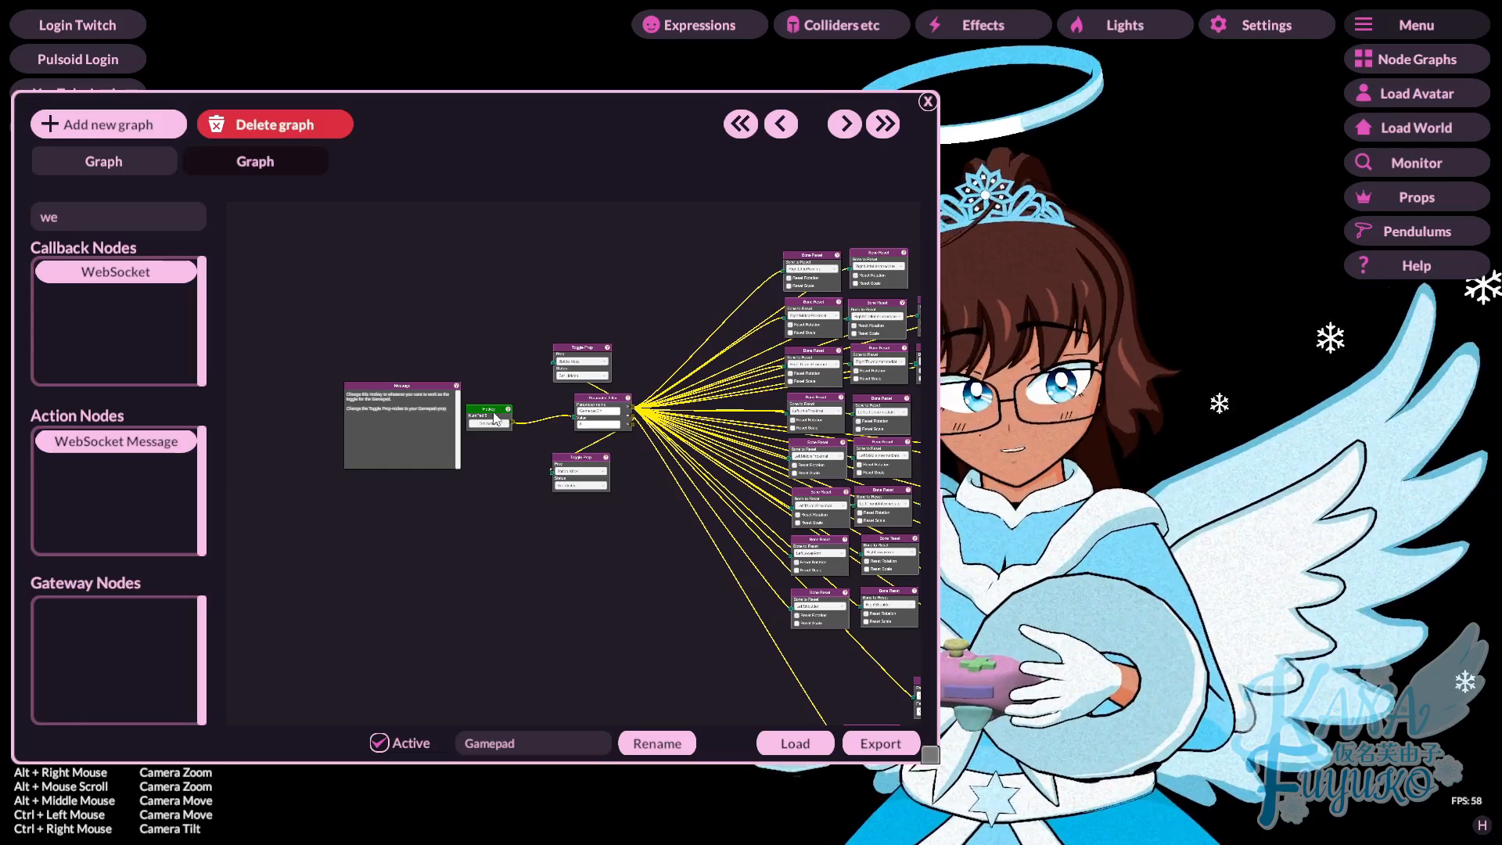
pyautogui.moveTo(634, 591); pyautogui.dragTo(331, 254)
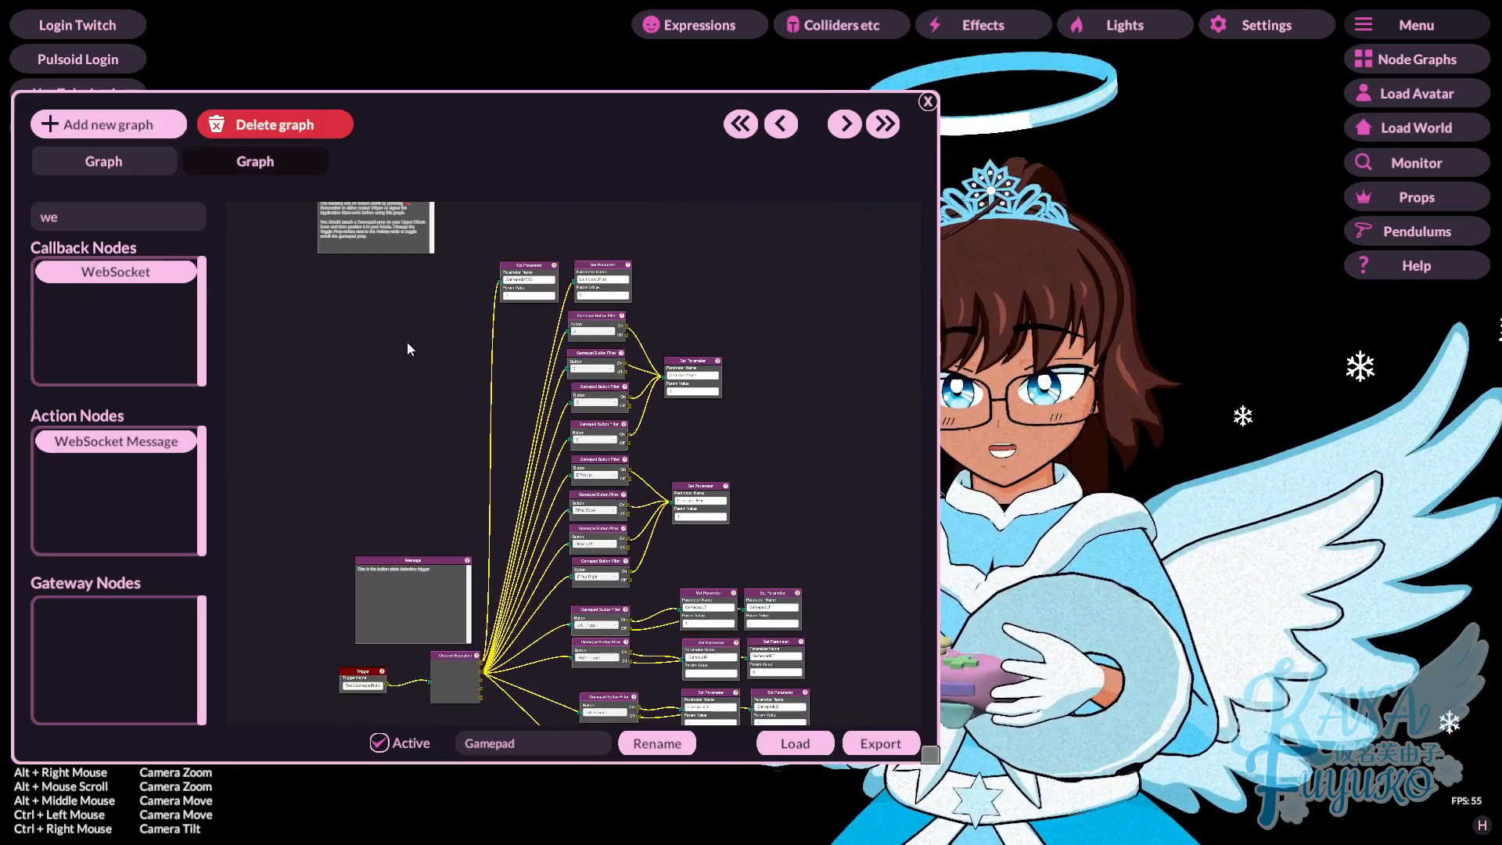
pyautogui.scroll(3, 501, 622)
pyautogui.scroll(-3, 531, 526)
pyautogui.moveTo(531, 526); pyautogui.dragTo(498, 256)
pyautogui.scroll(3, 299, 581)
pyautogui.moveTo(455, 616); pyautogui.dragTo(478, 636)
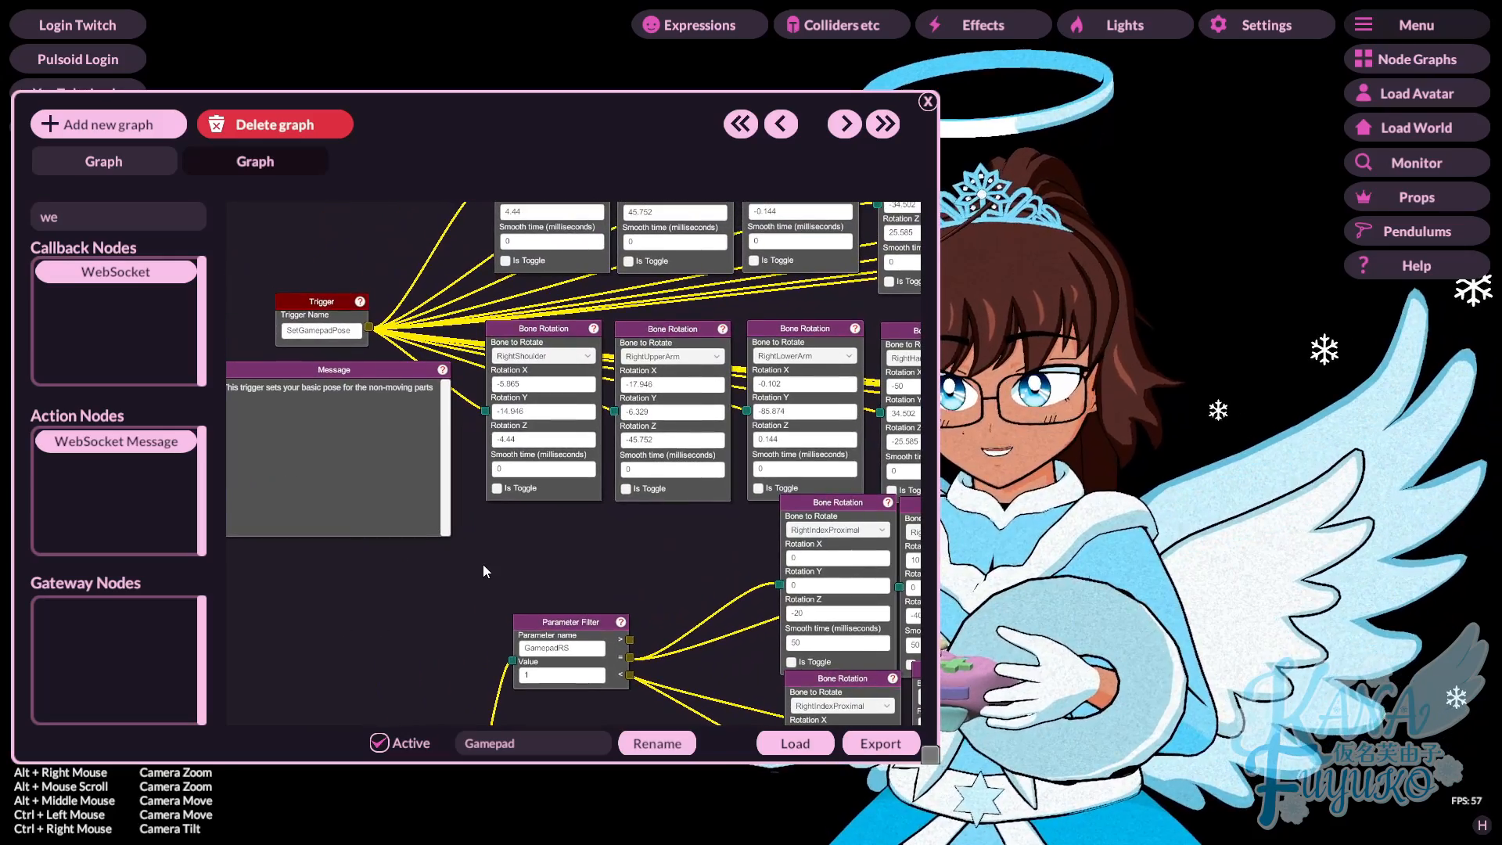
pyautogui.moveTo(587, 552); pyautogui.dragTo(388, 671)
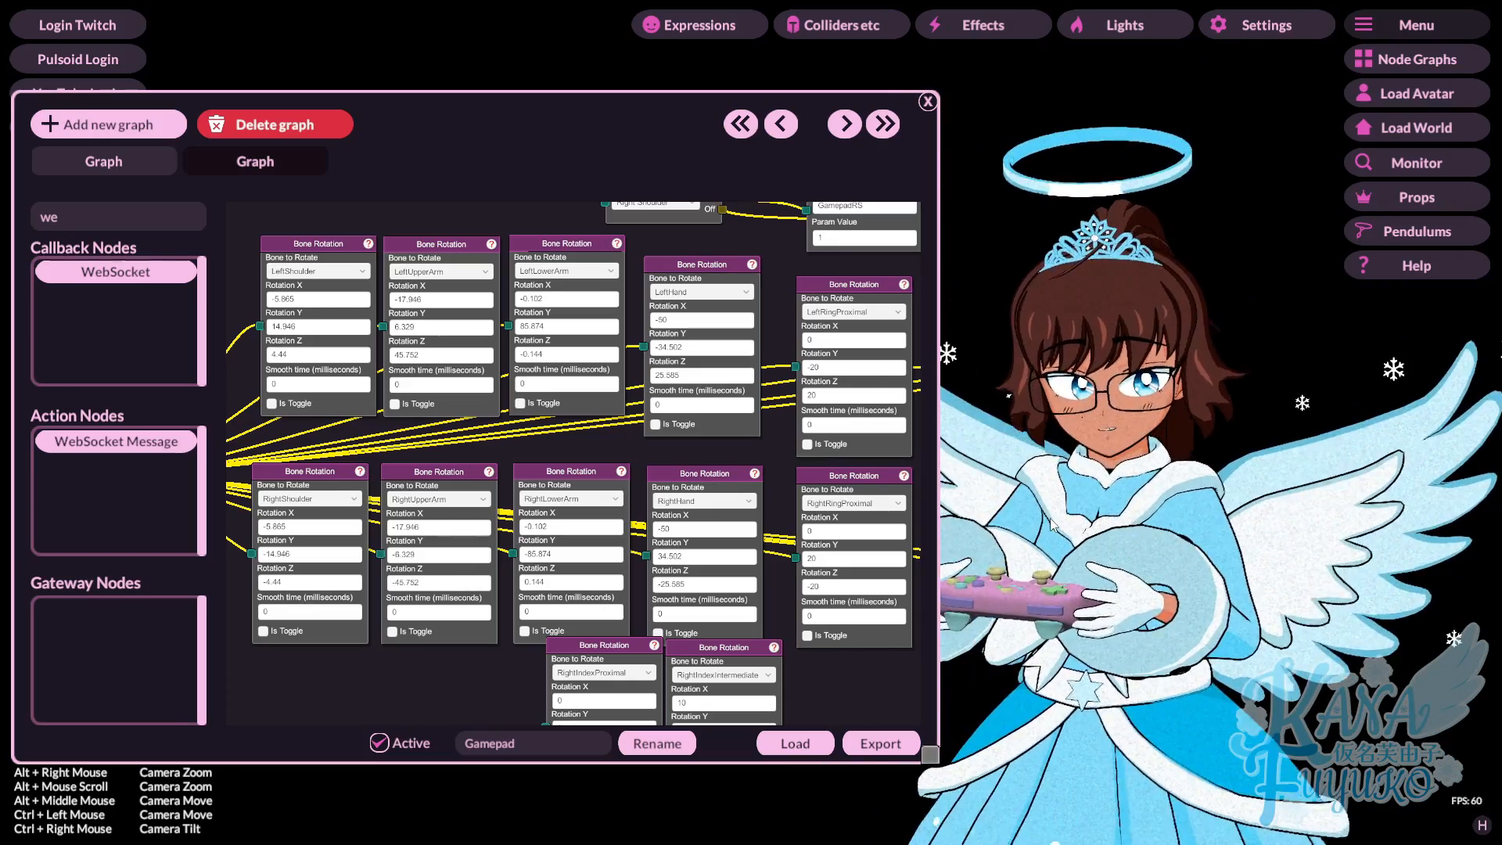
pyautogui.scroll(-5, 793, 559)
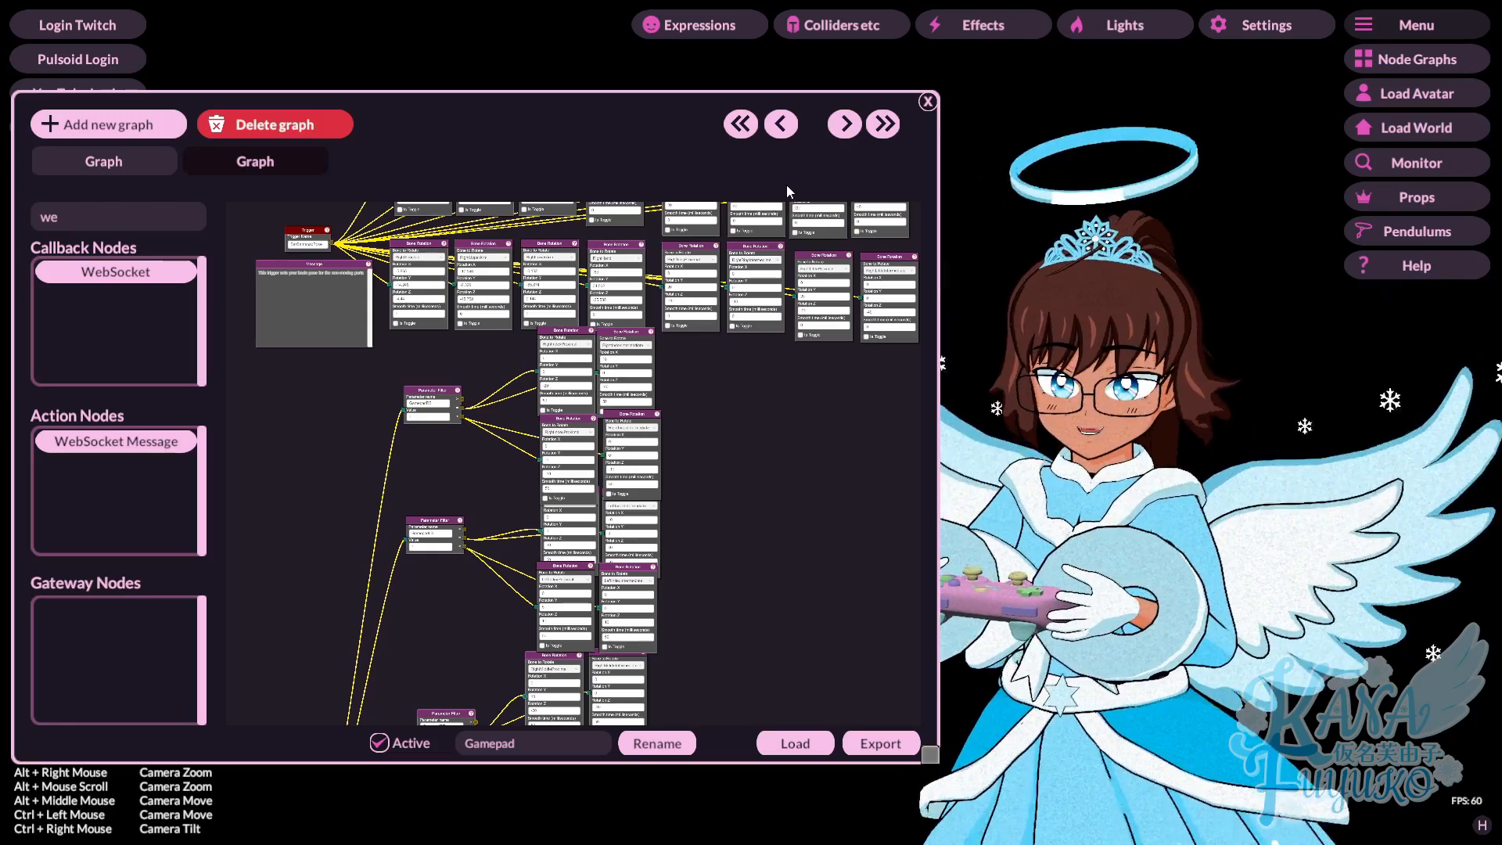
# Resize and reposition the node graph window so the avatar and controller are fully visible beside it.
pyautogui.moveTo(649, 109); pyautogui.dragTo(608, 90)
pyautogui.moveTo(888, 753); pyautogui.dragTo(809, 793)
pyautogui.moveTo(557, 92); pyautogui.dragTo(608, 75)
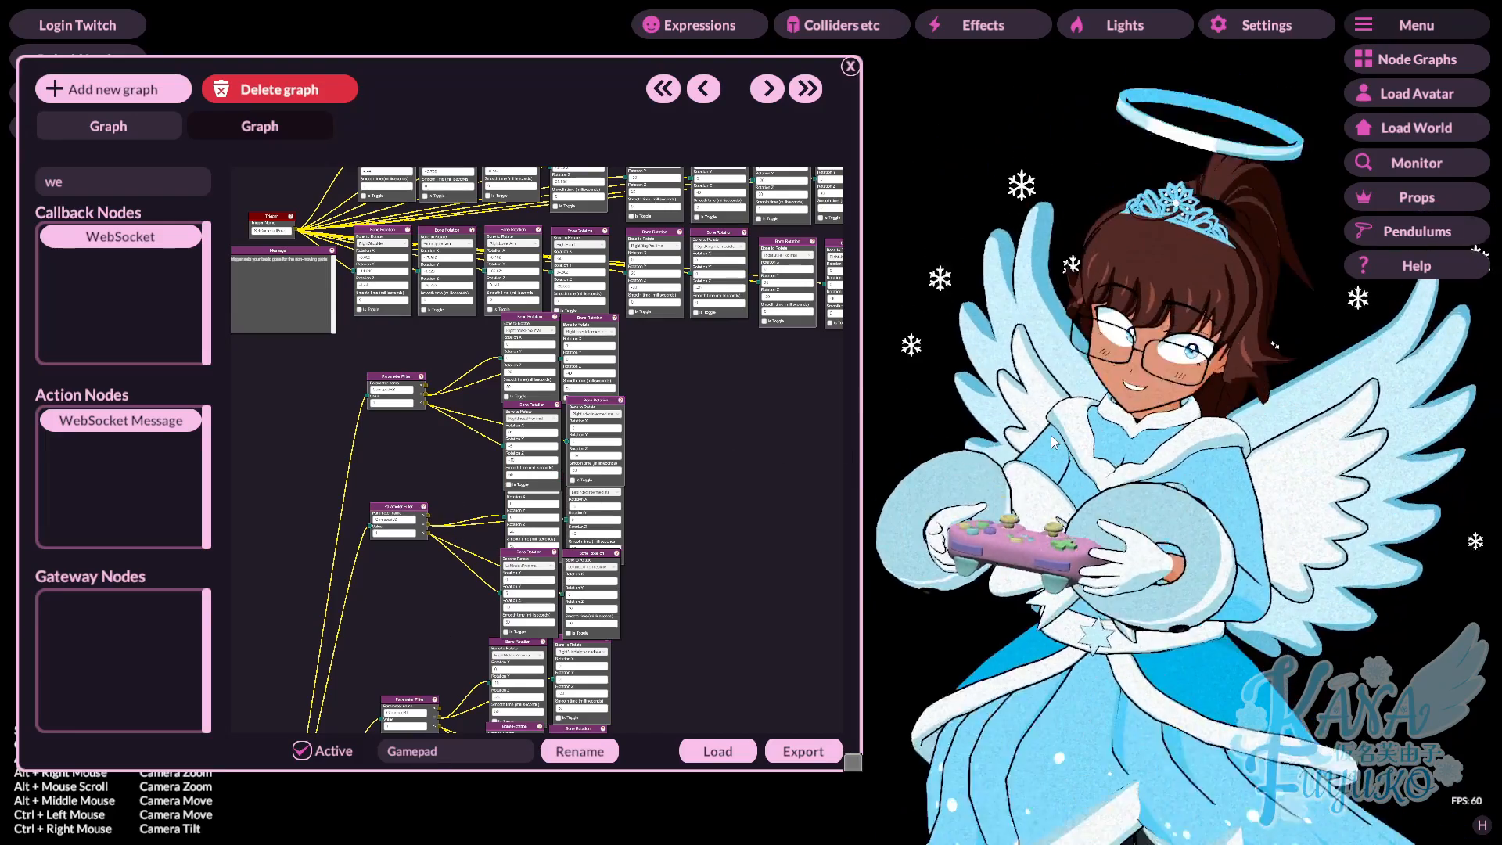
# Set Rotation Y of the RightLowerArm Bone Rotation node to -95, with the avatar viewed from above.
pyautogui.moveTo(656, 449); pyautogui.dragTo(722, 588)
pyautogui.scroll(5, 485, 499)
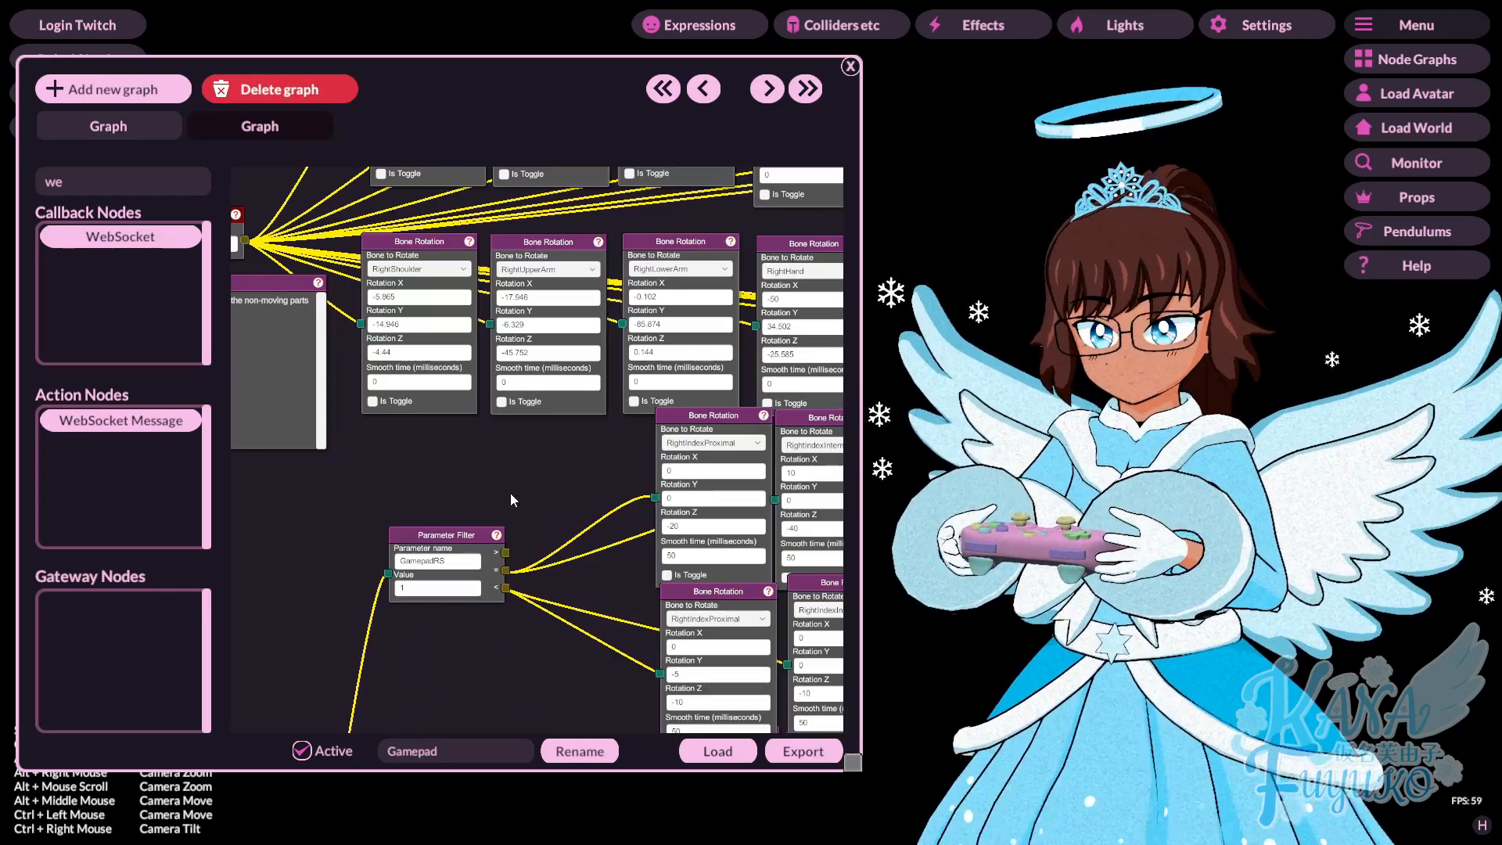
pyautogui.keyDown('alt'); pyautogui.moveTo(1006, 532); pyautogui.dragTo(1117, 727); pyautogui.keyUp('alt')
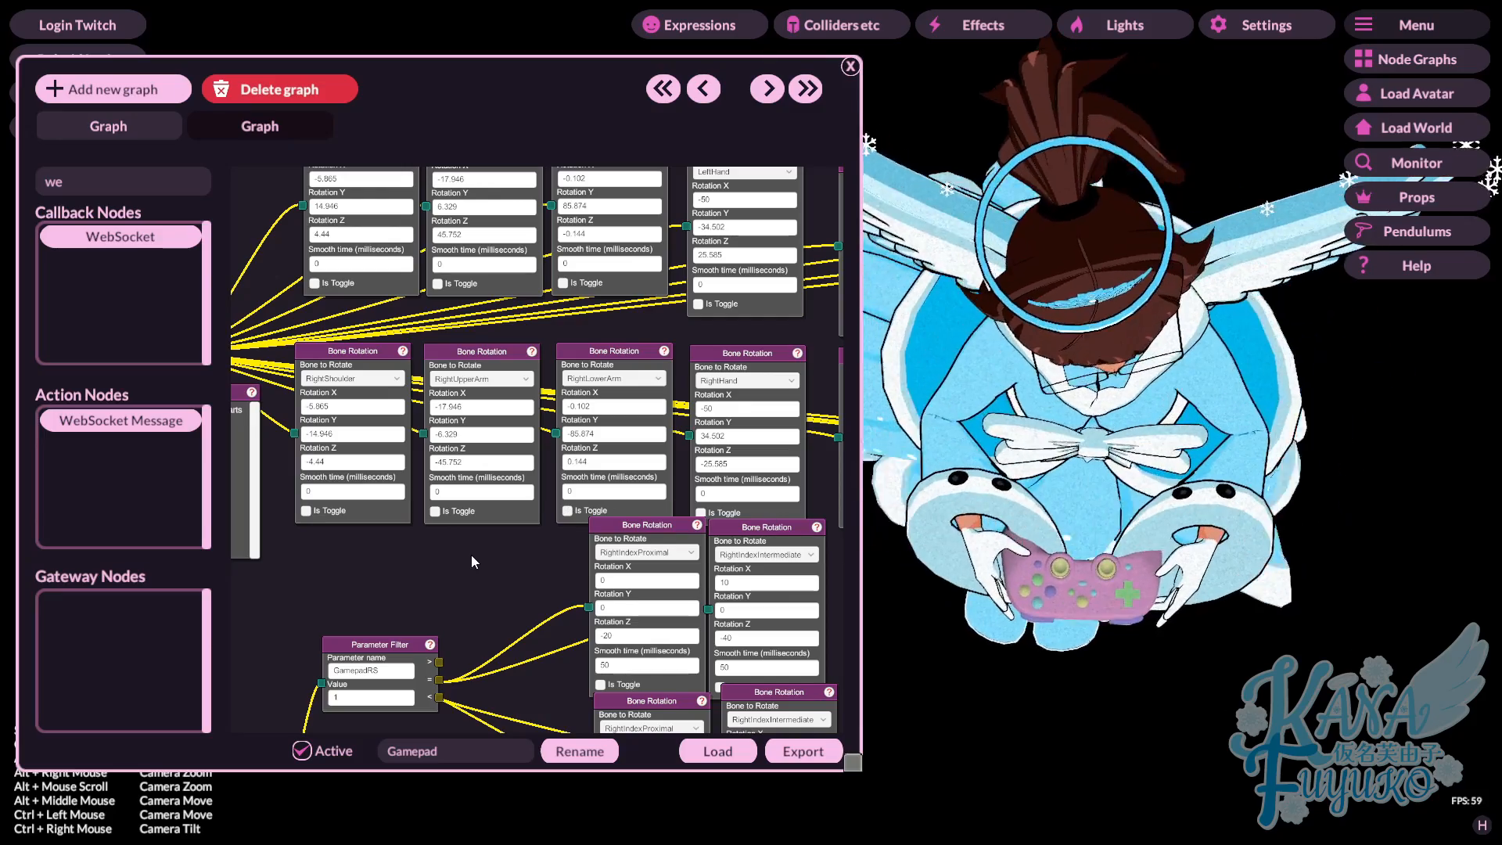
pyautogui.scroll(5, 568, 551)
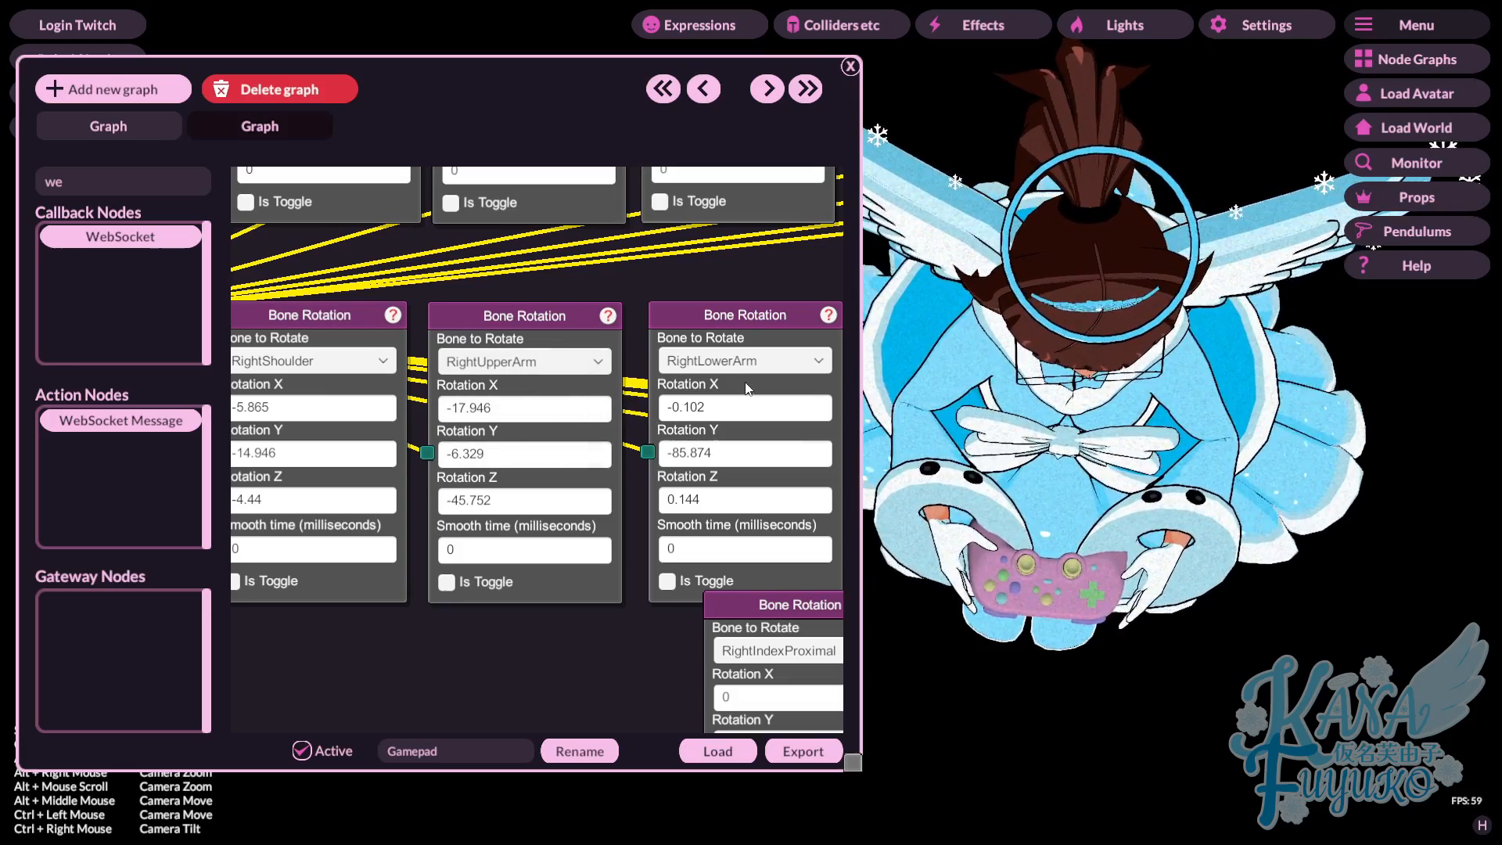
pyautogui.moveTo(741, 288); pyautogui.dragTo(537, 288)
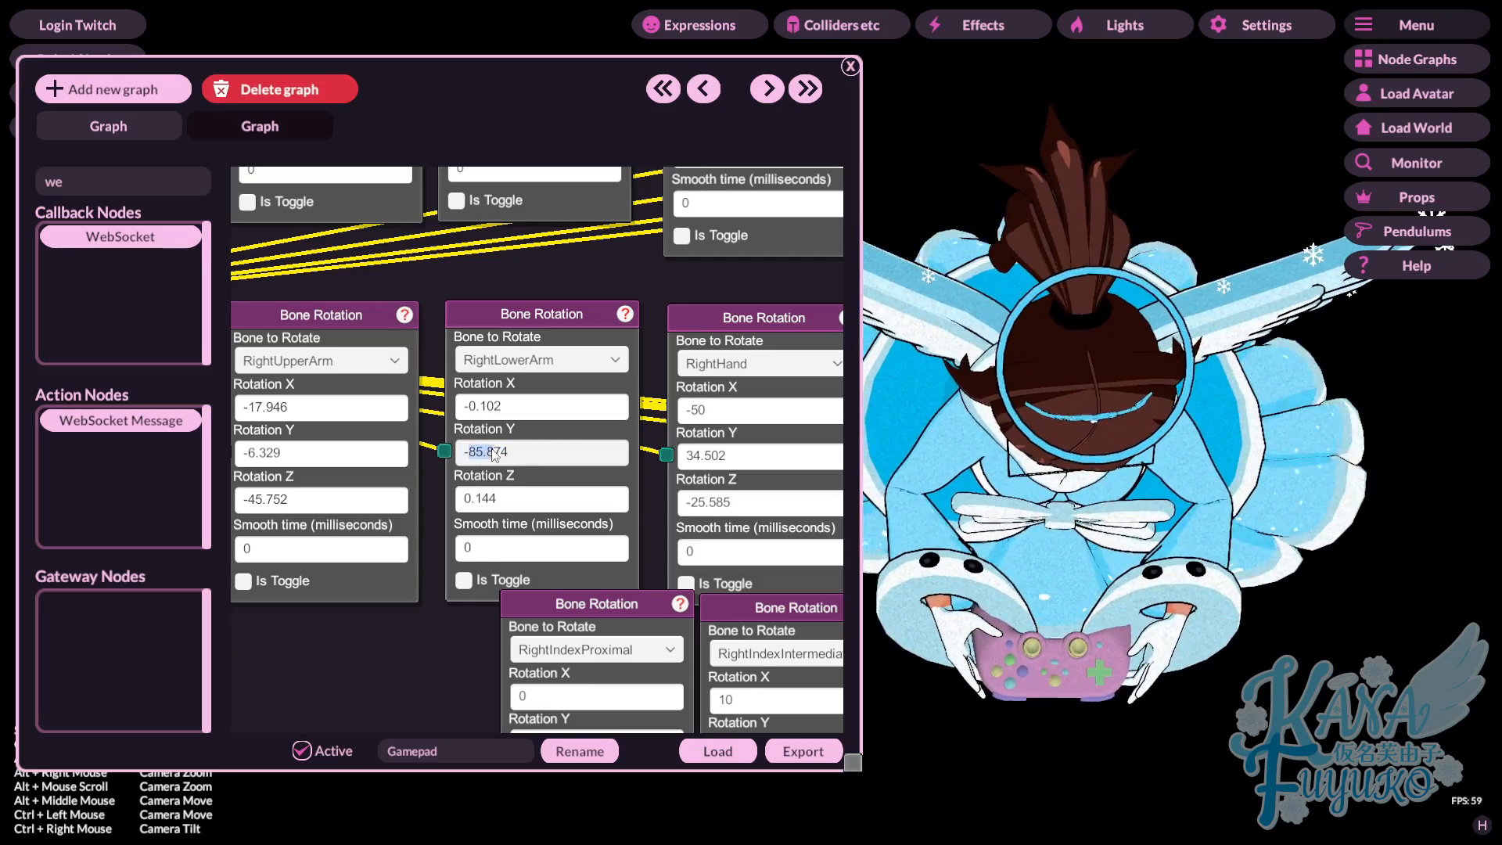
pyautogui.moveTo(475, 452); pyautogui.dragTo(565, 444)
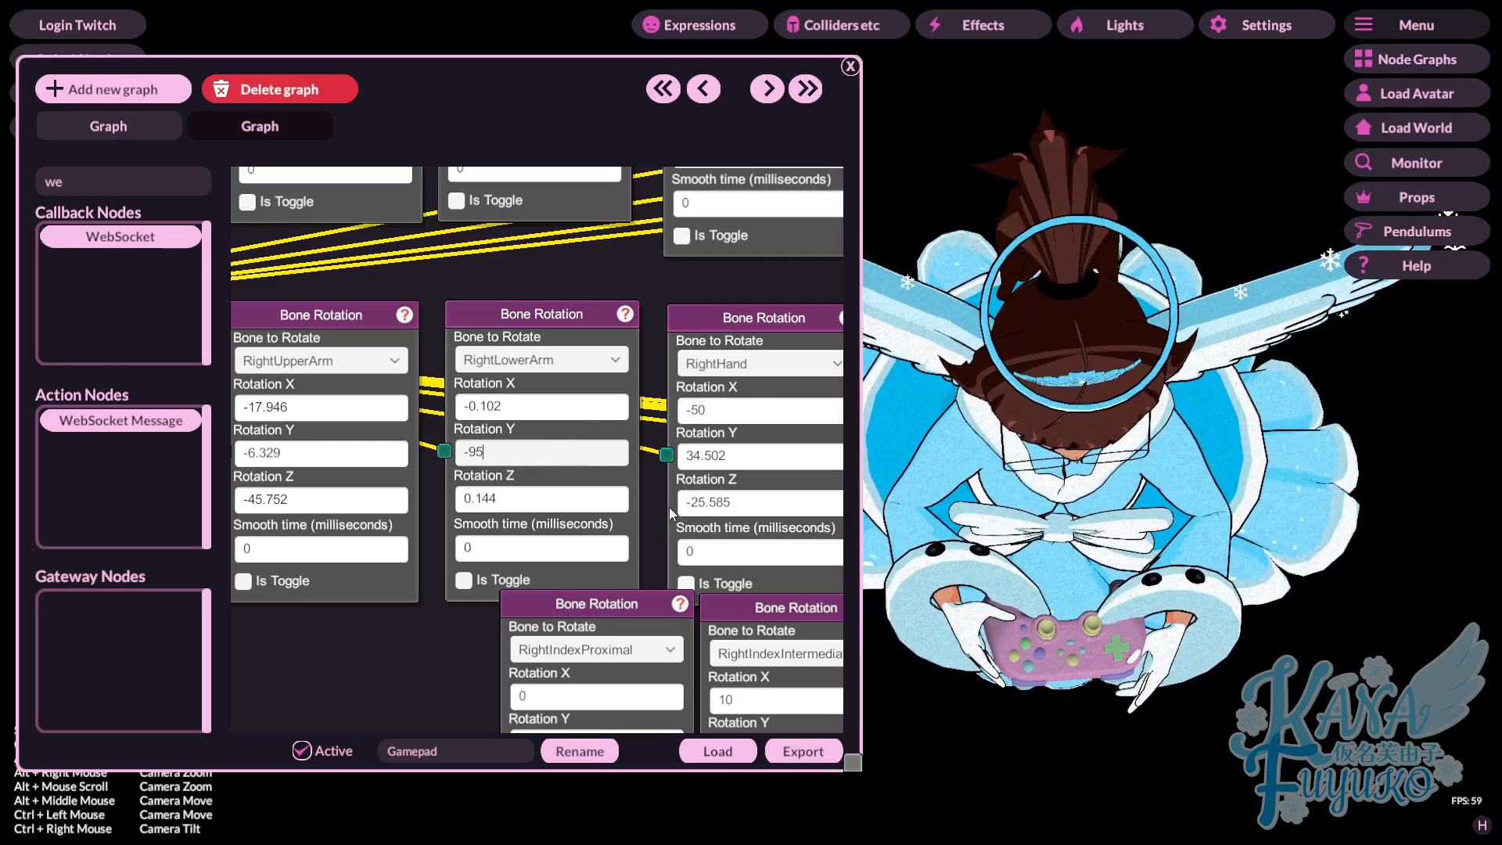
# Set Rotation Y of the LeftLowerArm Bone Rotation node to 95.
pyautogui.moveTo(648, 524); pyautogui.dragTo(493, 349)
pyautogui.moveTo(800, 463); pyautogui.dragTo(571, 618)
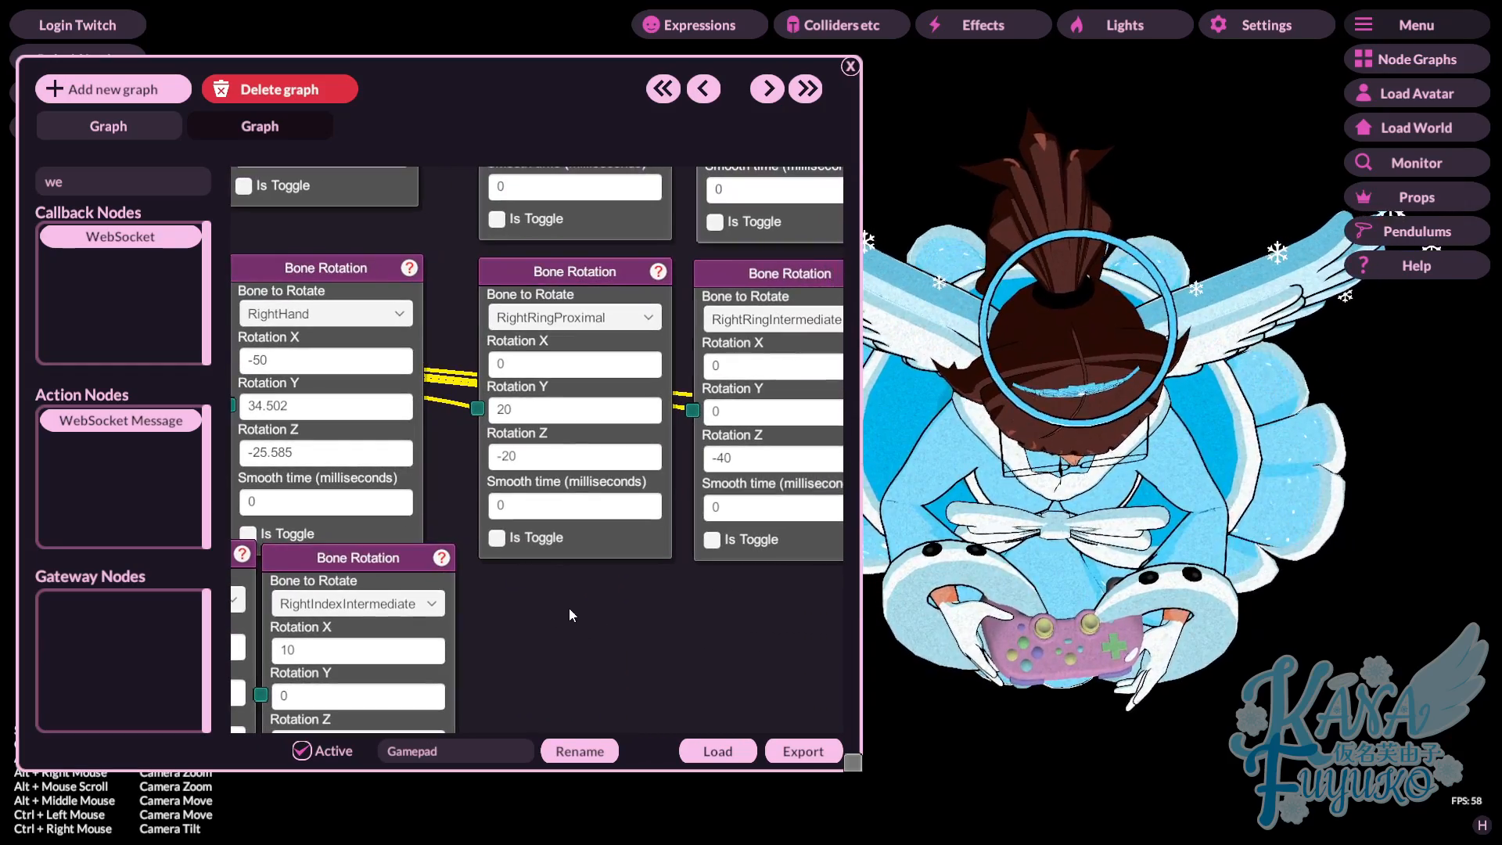
pyautogui.scroll(-5, 569, 608)
pyautogui.scroll(3, 670, 428)
pyautogui.moveTo(505, 676); pyautogui.dragTo(684, 378)
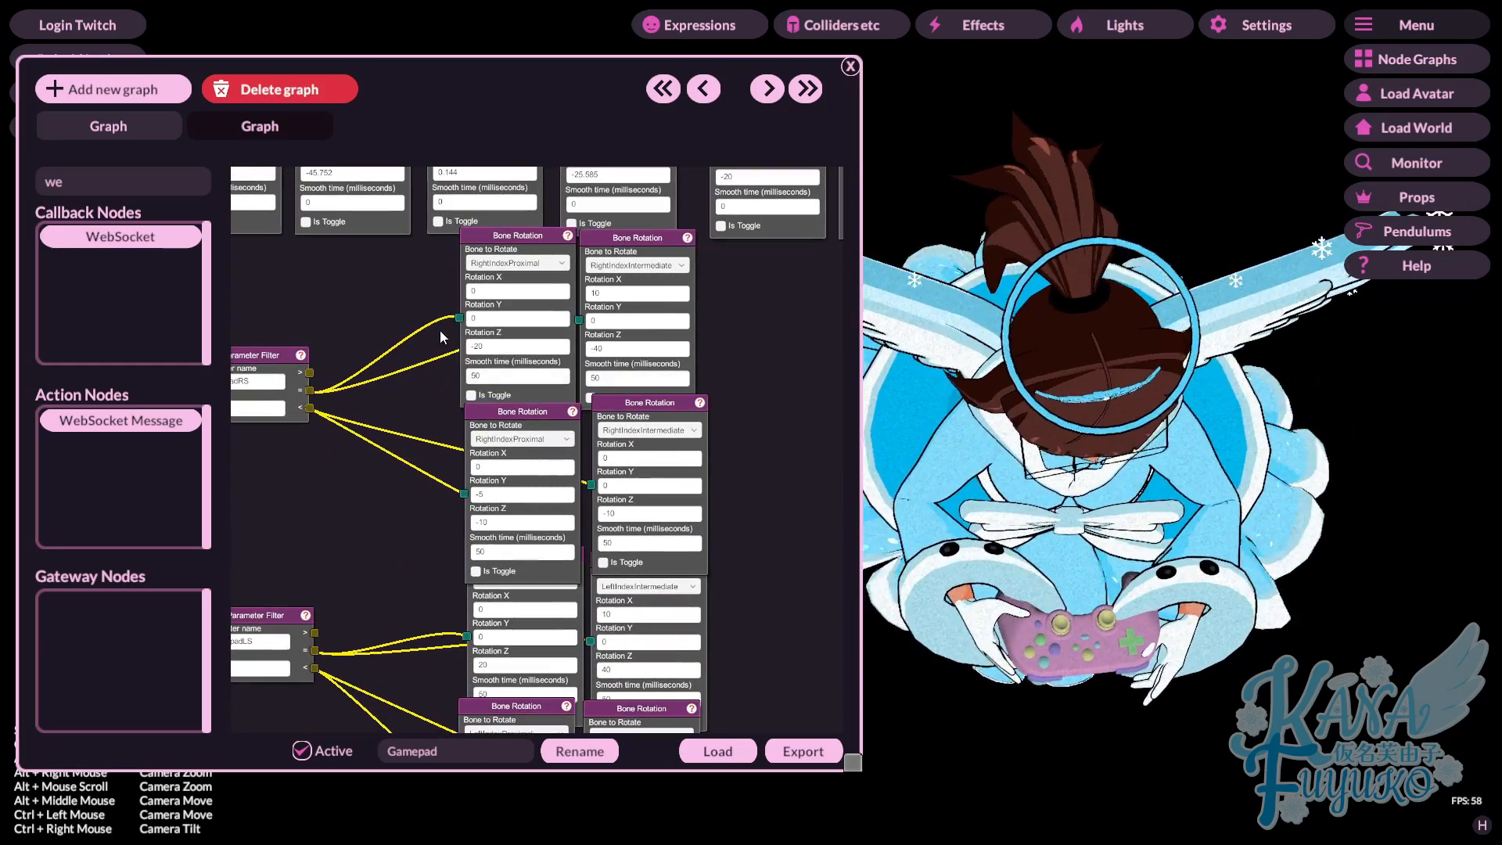
pyautogui.moveTo(442, 337); pyautogui.dragTo(593, 615)
pyautogui.moveTo(625, 316); pyautogui.dragTo(569, 399)
pyautogui.scroll(3, 456, 483)
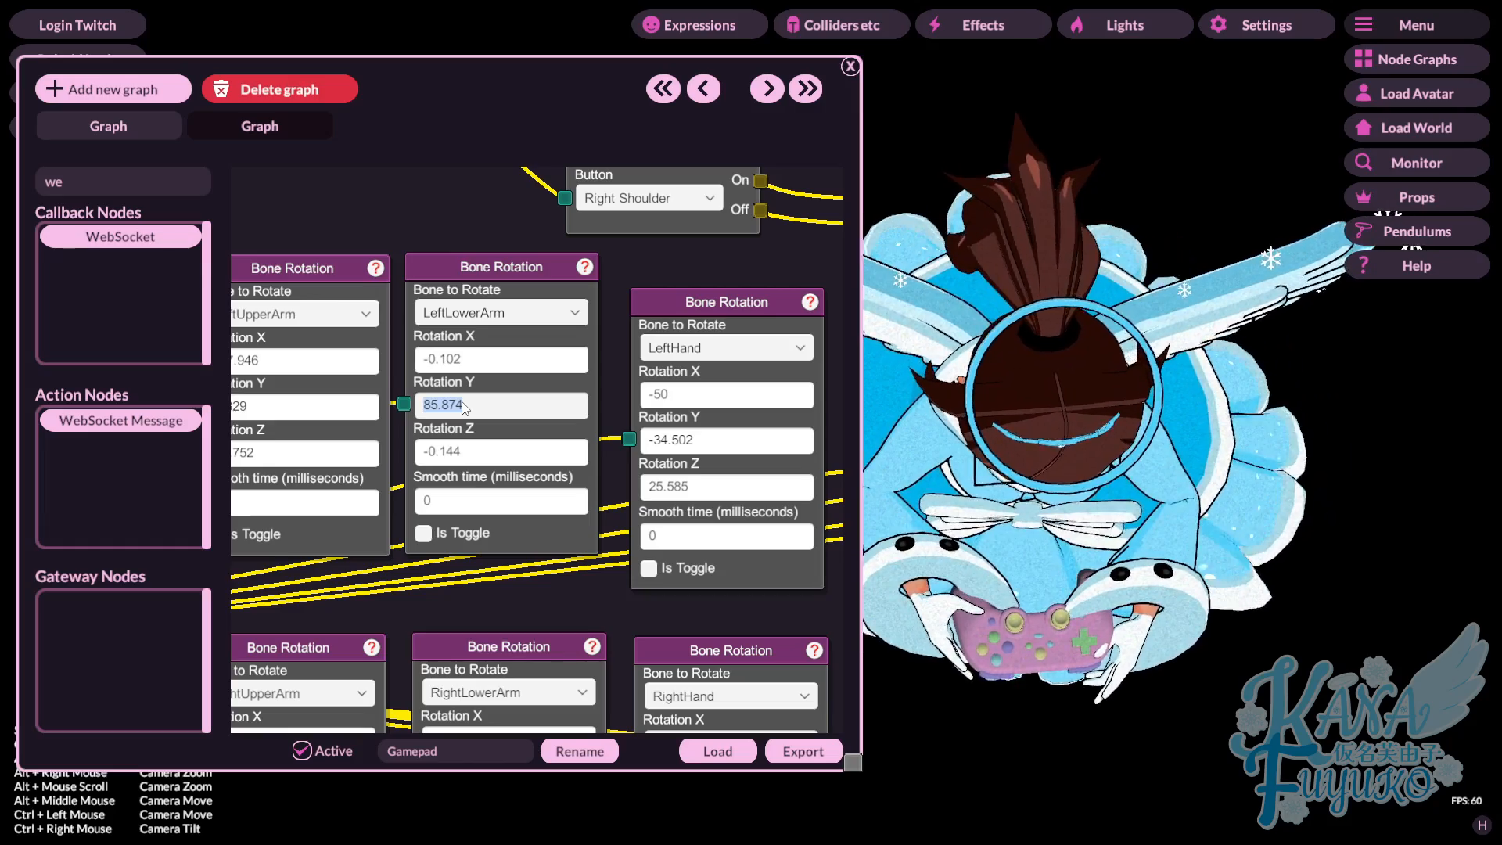
pyautogui.write('95')
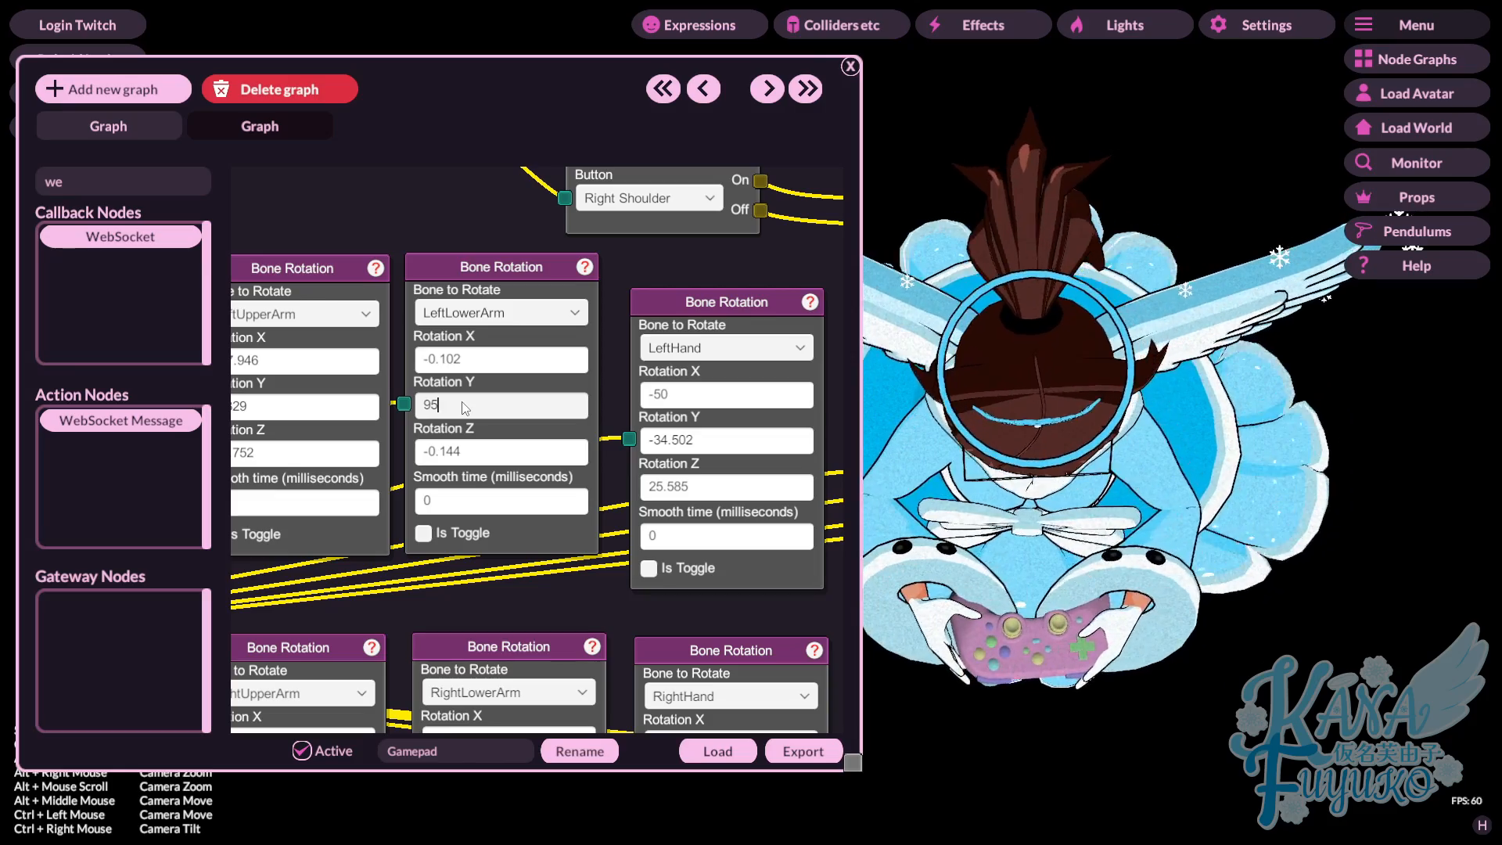
# Try a stronger lower-arm bend with Rotation Y 110 on the LeftLowerArm node and -110 on the RightLowerArm node.
pyautogui.write('110')
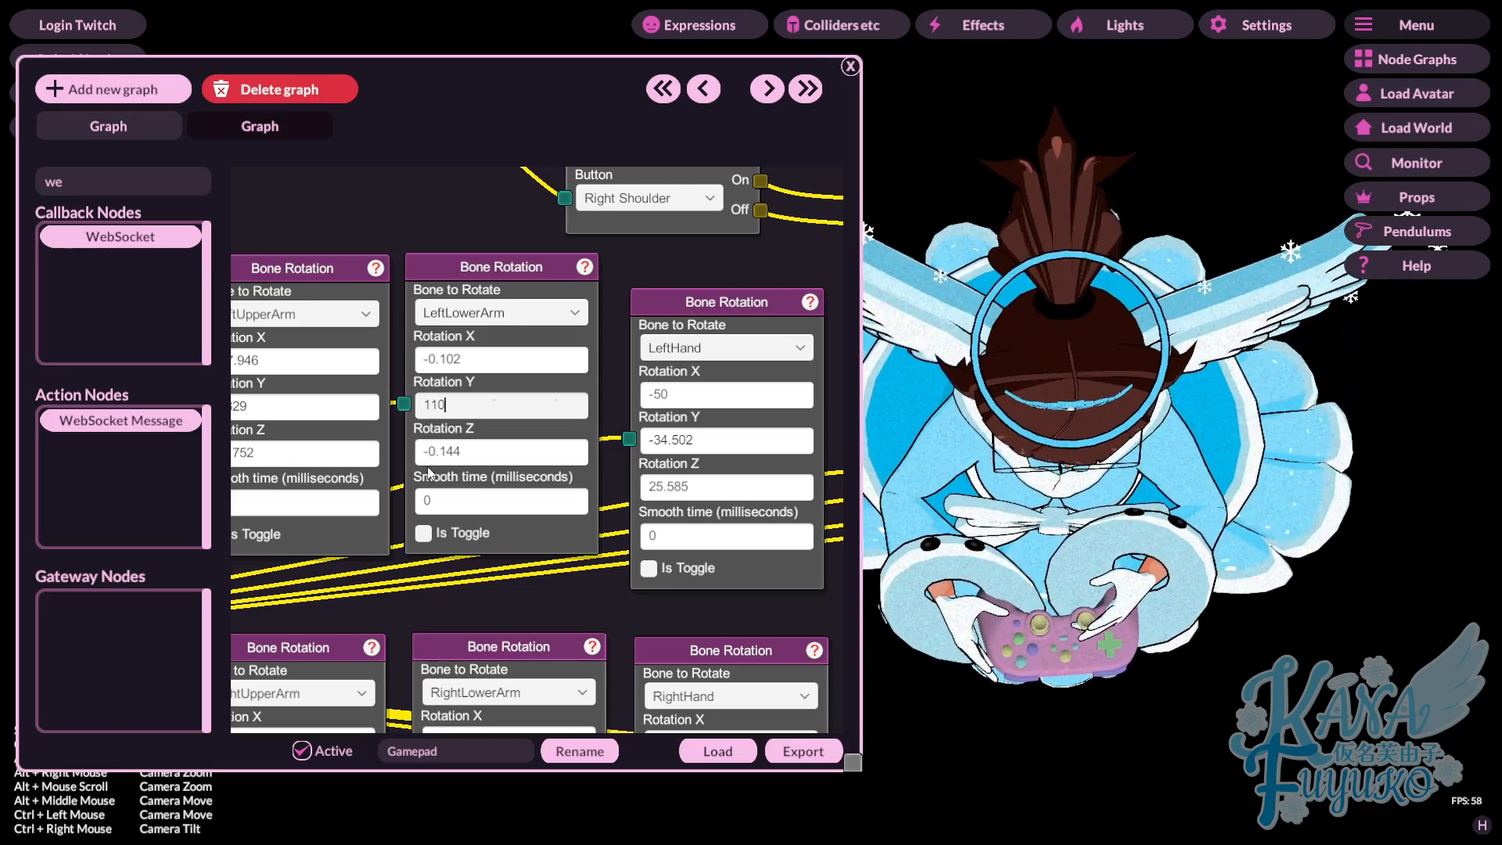
pyautogui.moveTo(559, 573); pyautogui.dragTo(502, 215)
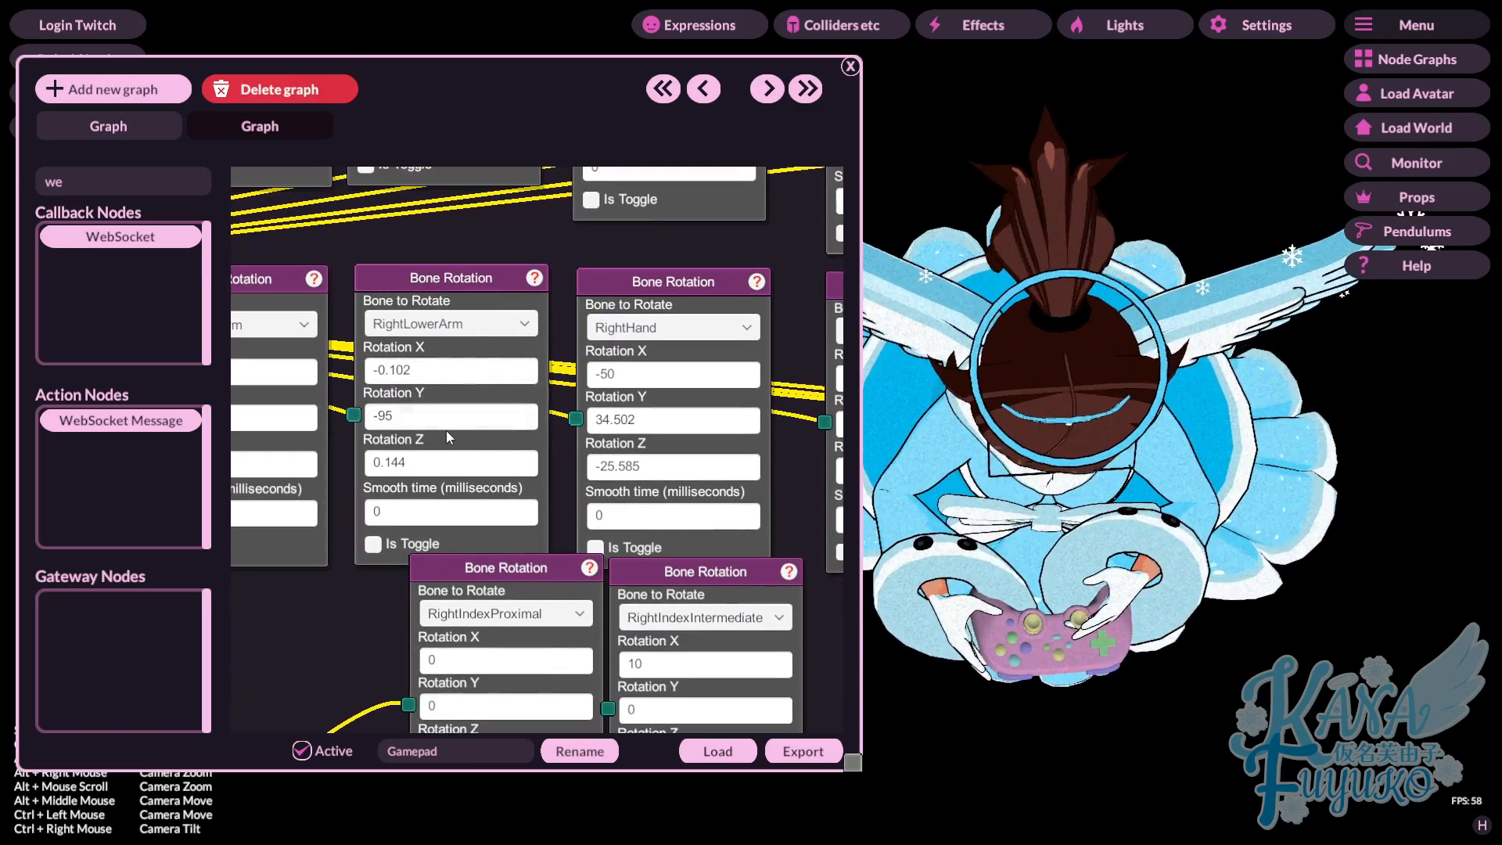
pyautogui.write('-110')
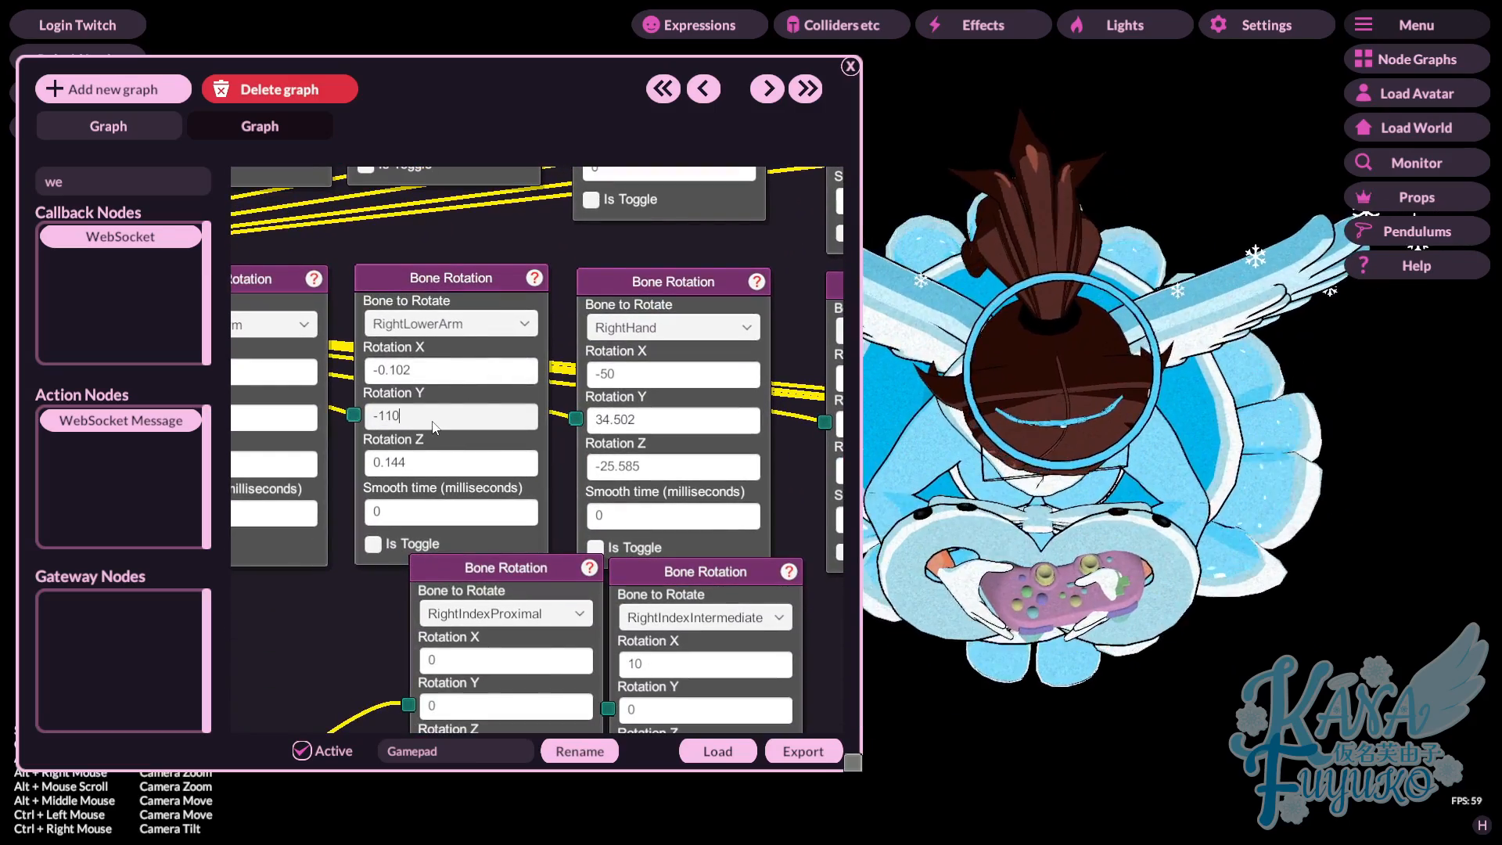
pyautogui.press('Return')
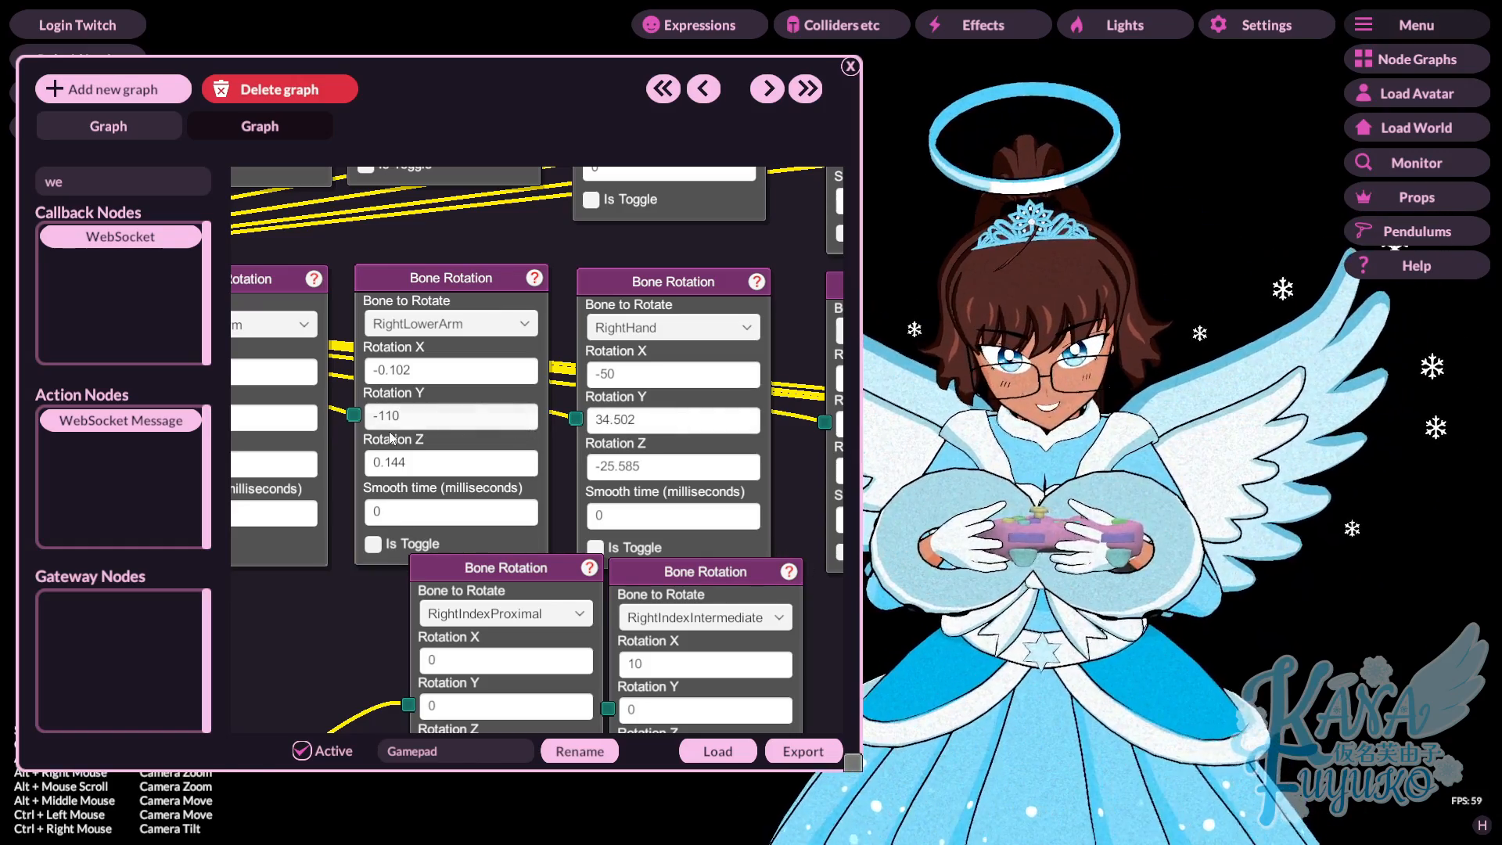
# Set Rotation Y to -96 on the RightLowerArm Bone Rotation node and 96 on the LeftLowerArm node.
pyautogui.click(383, 419)
pyautogui.press('BackSpace')
pyautogui.press('BackSpace')
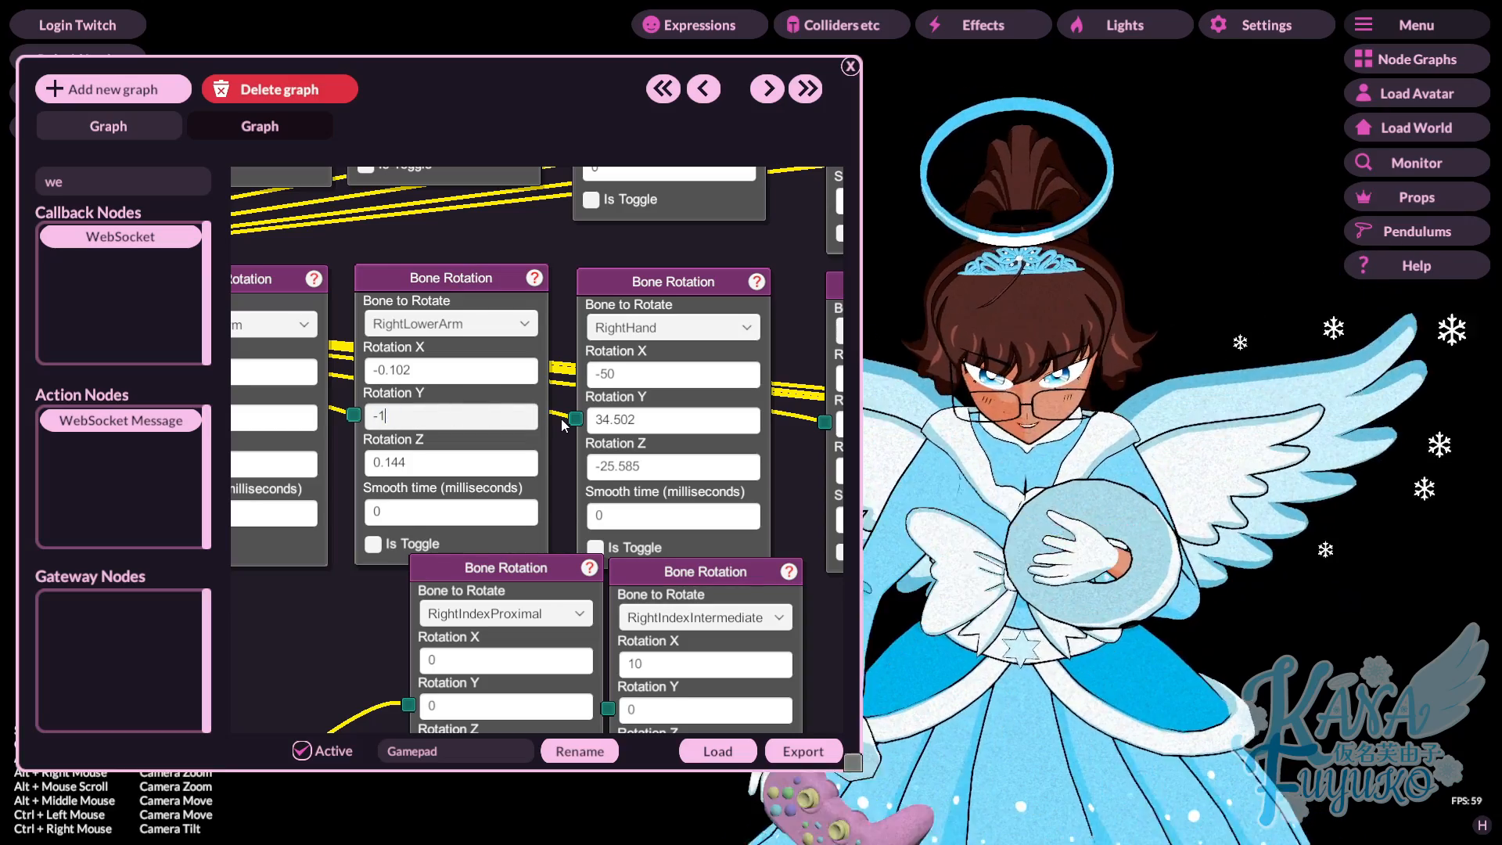
pyautogui.write('96')
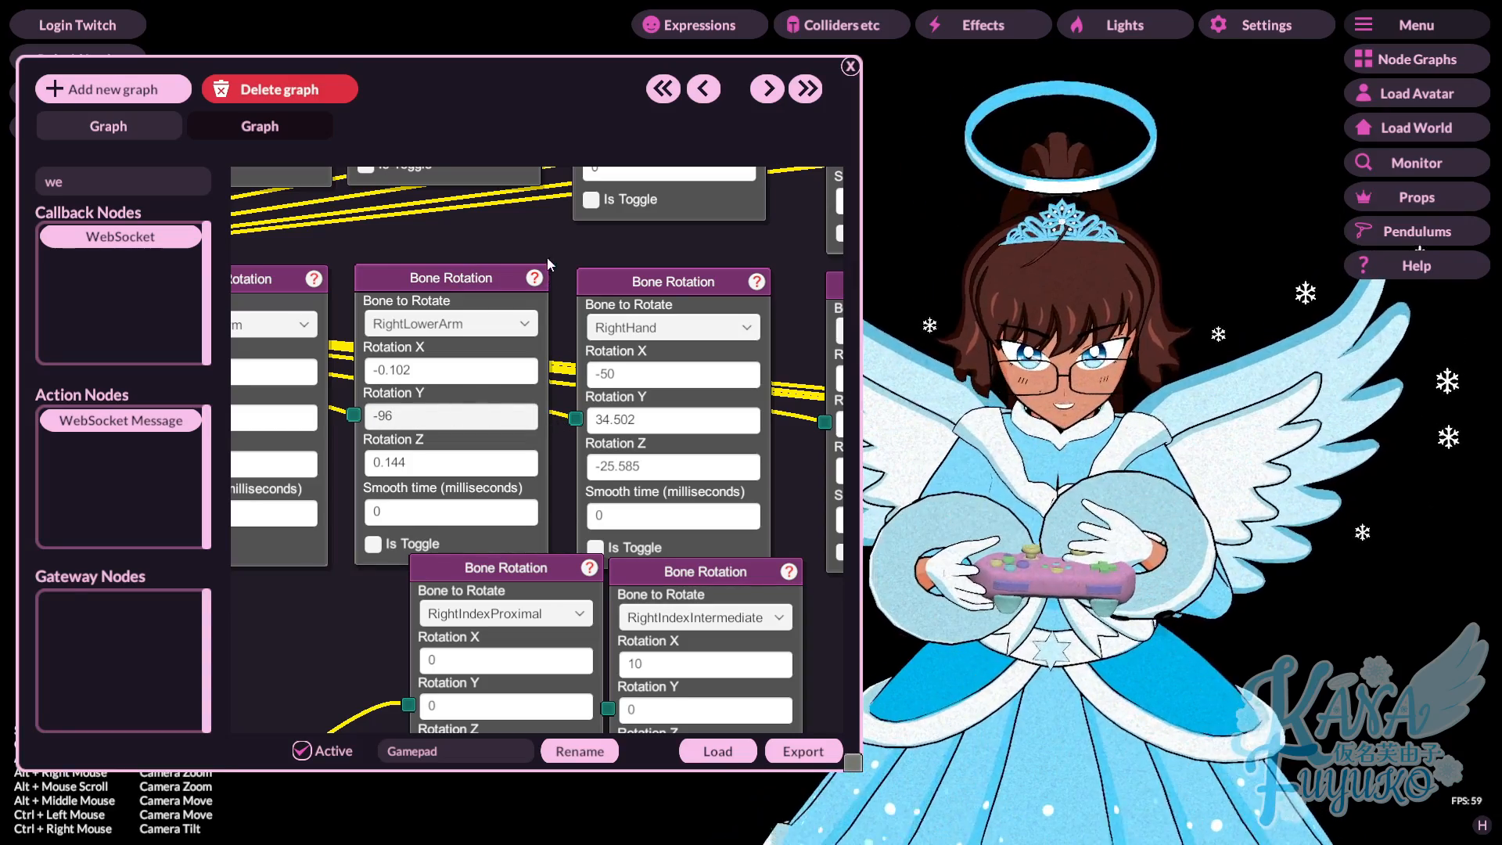
pyautogui.scroll(5, 588, 350)
pyautogui.write('96')
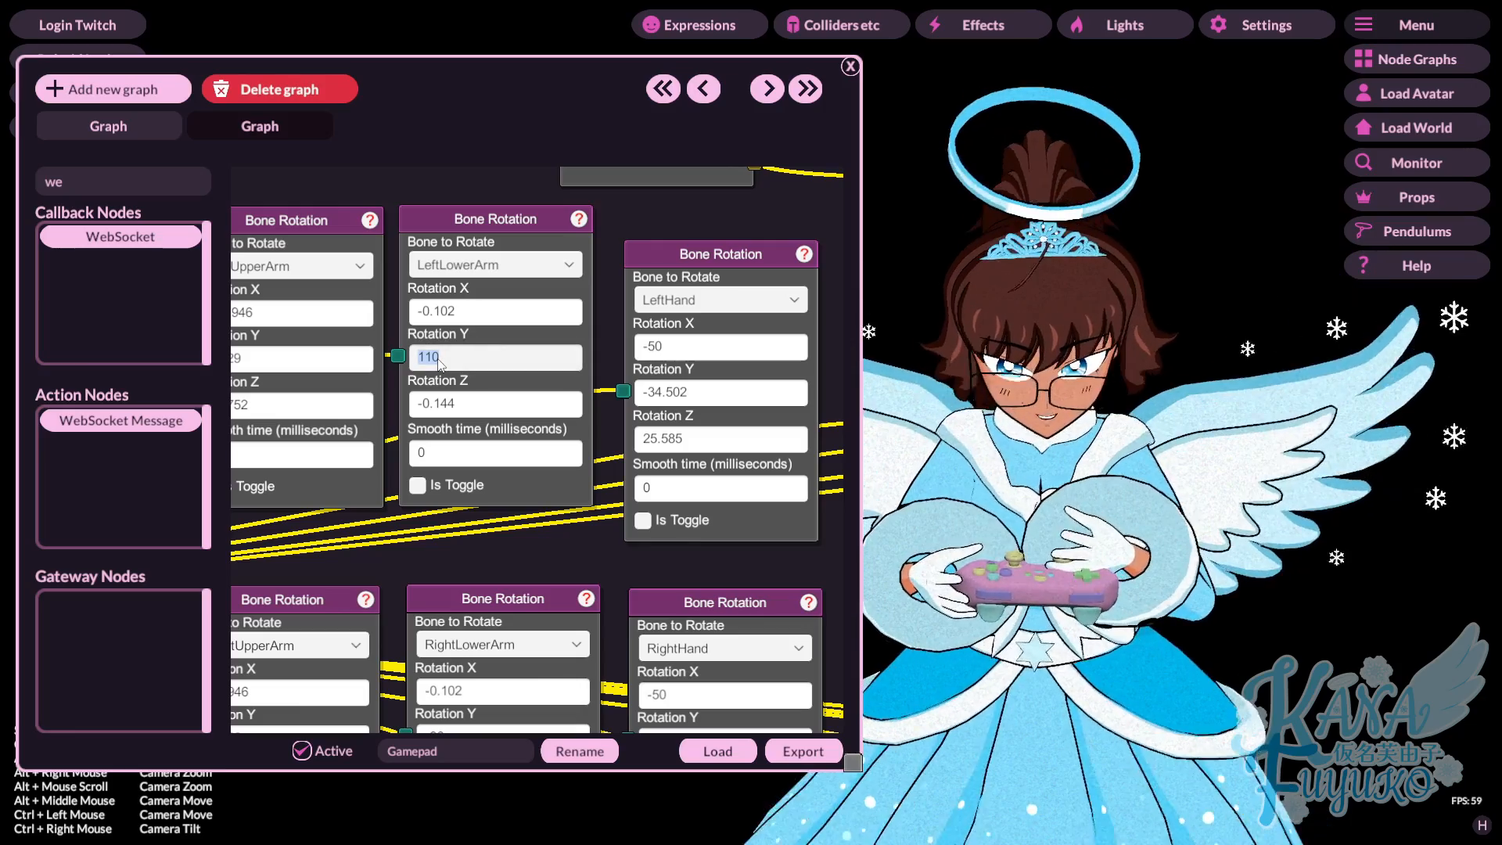
# Set Rotation Y of the LeftHand Bone Rotation node to -50, with the avatar viewed from above.
pyautogui.keyDown('alt'); pyautogui.moveTo(1071, 594); pyautogui.dragTo(1073, 700); pyautogui.keyUp('alt')
pyautogui.moveTo(1073, 700)
pyautogui.keyDown('alt'); pyautogui.mouseDown(button='middle')
pyautogui.moveTo(1073, 668)
pyautogui.moveTo(1083, 677)
pyautogui.mouseUp(button='middle'); pyautogui.keyUp('alt')
pyautogui.keyDown('alt'); pyautogui.moveTo(1083, 671); pyautogui.dragTo(1058, 712); pyautogui.keyUp('alt')
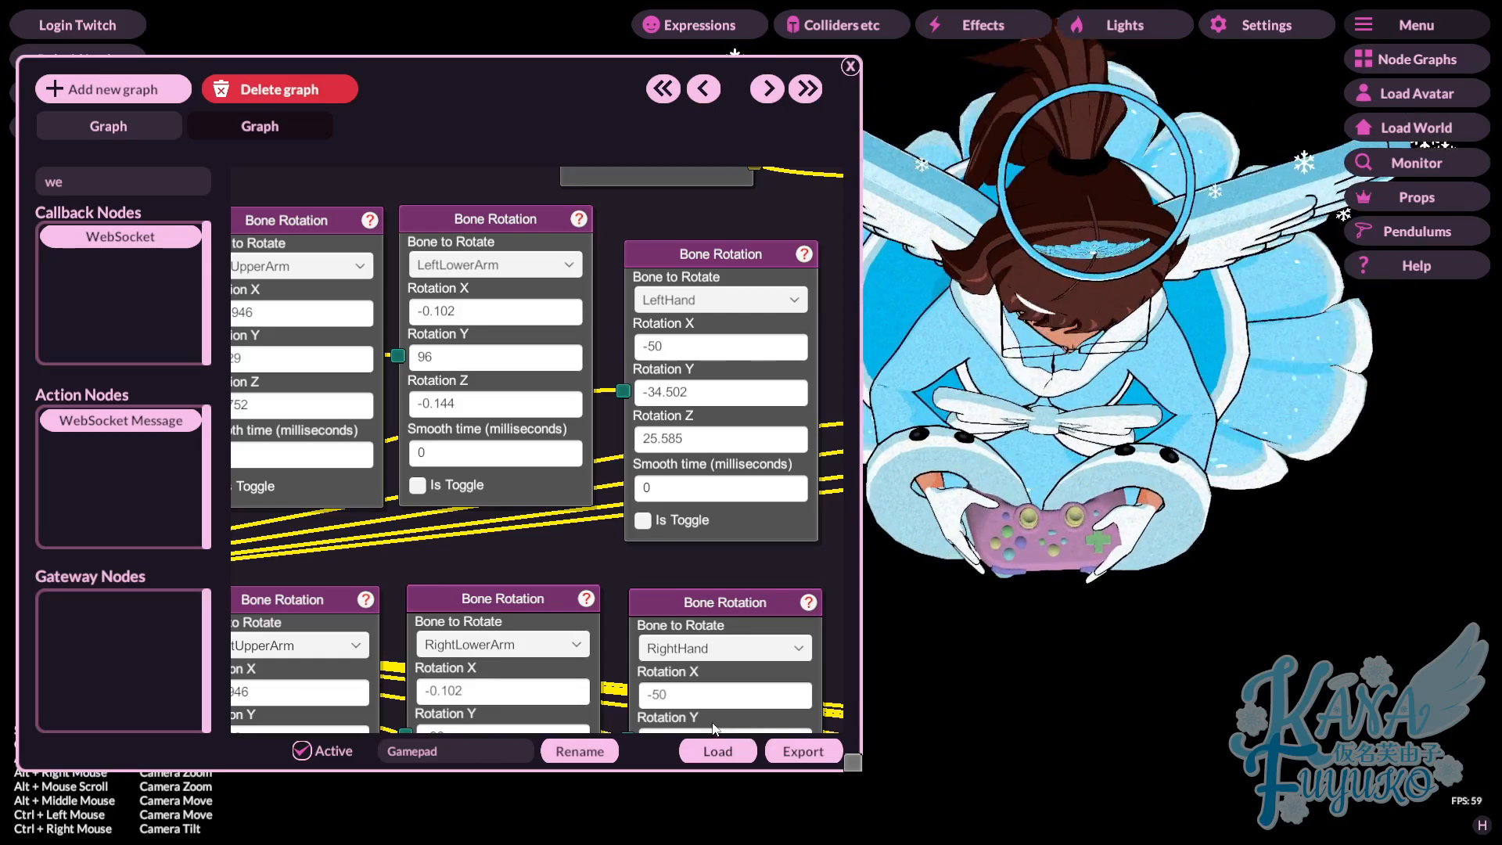
pyautogui.moveTo(679, 582); pyautogui.dragTo(592, 544)
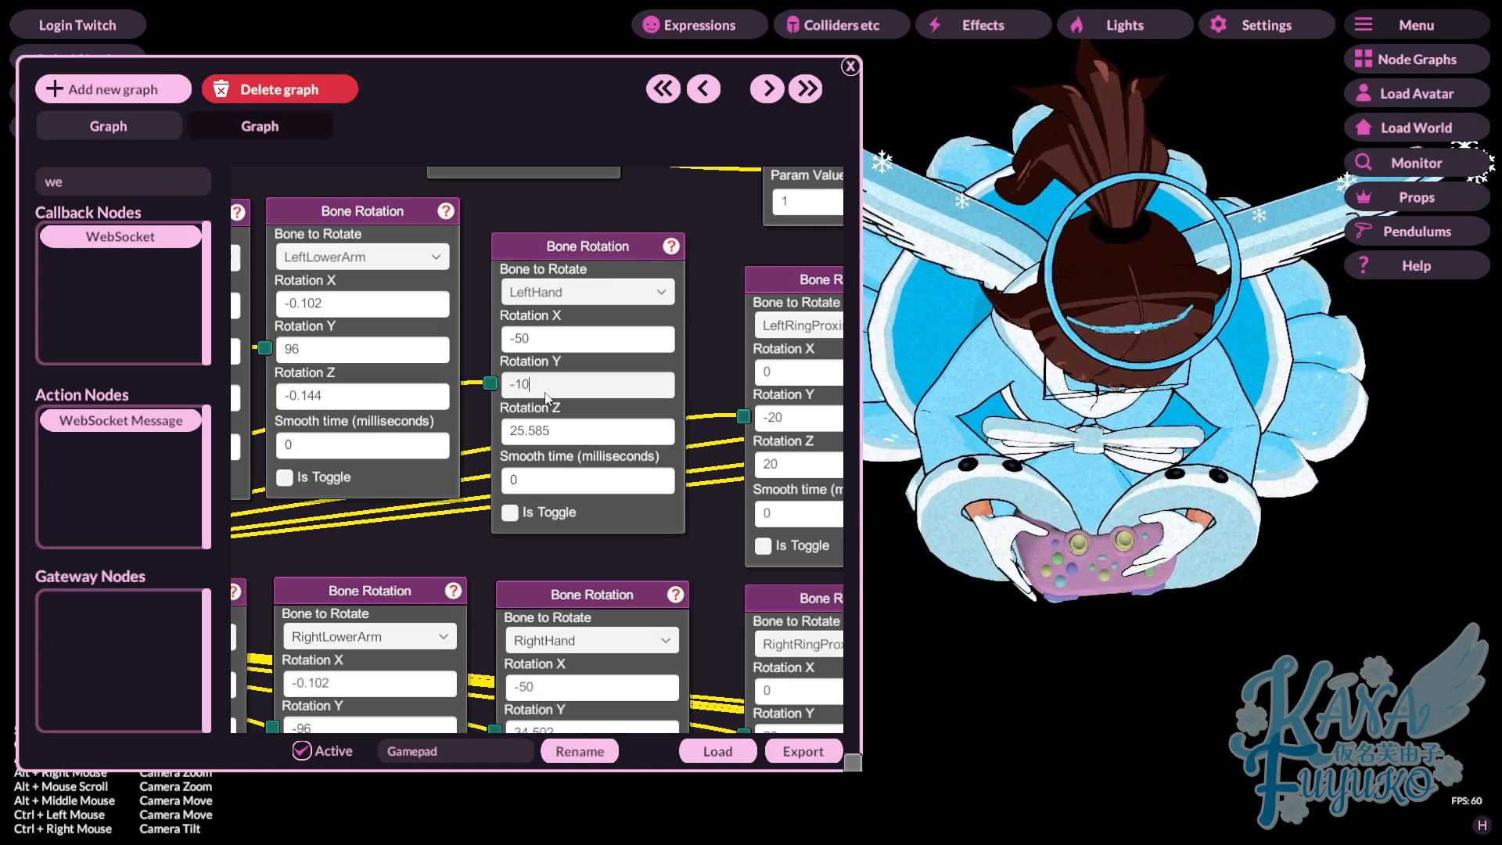
pyautogui.press('BackSpace')
pyautogui.press('BackSpace')
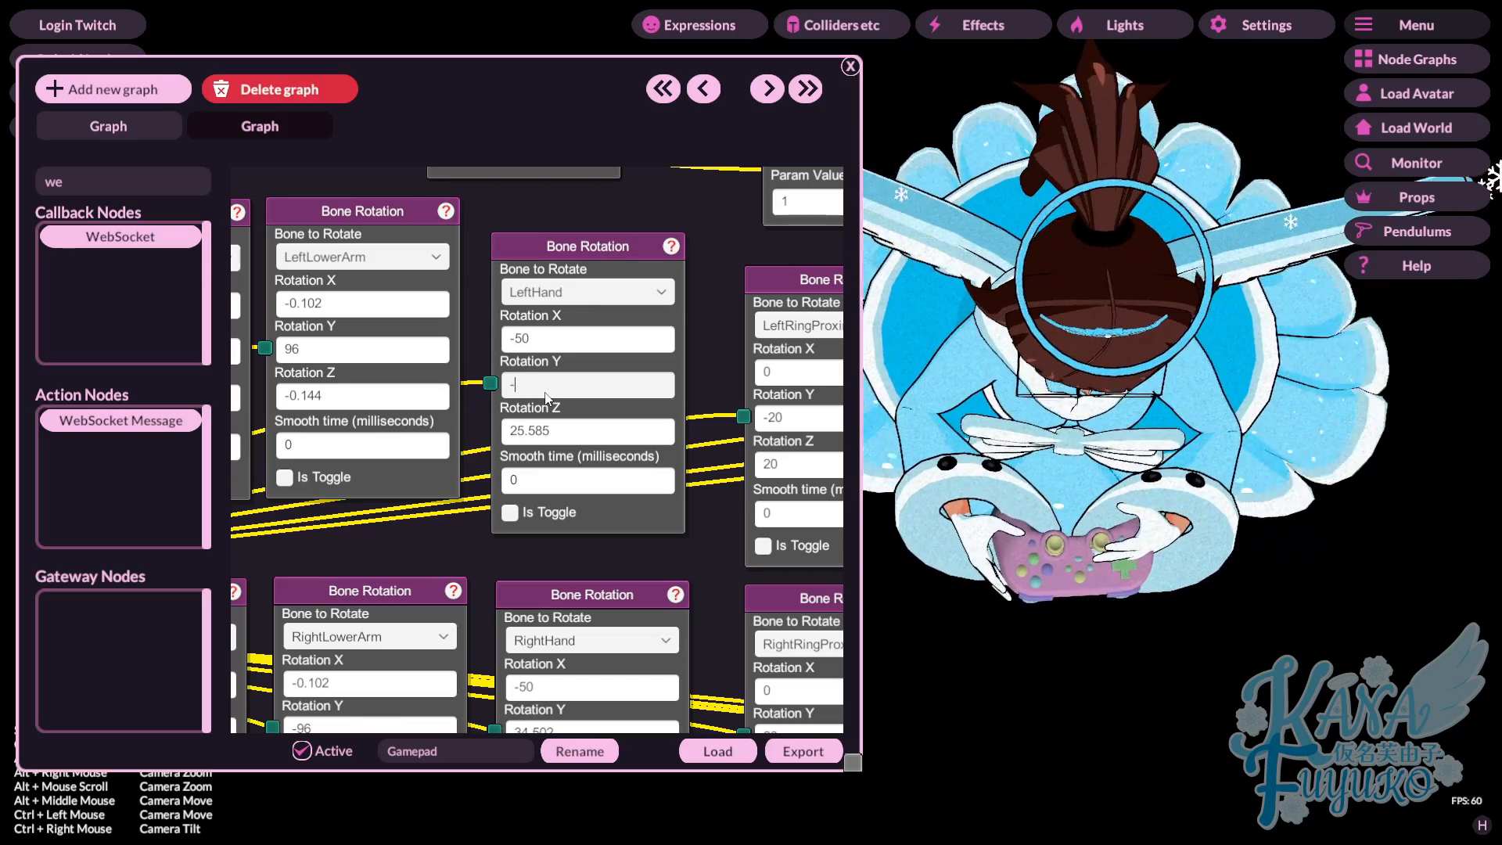
pyautogui.write('50')
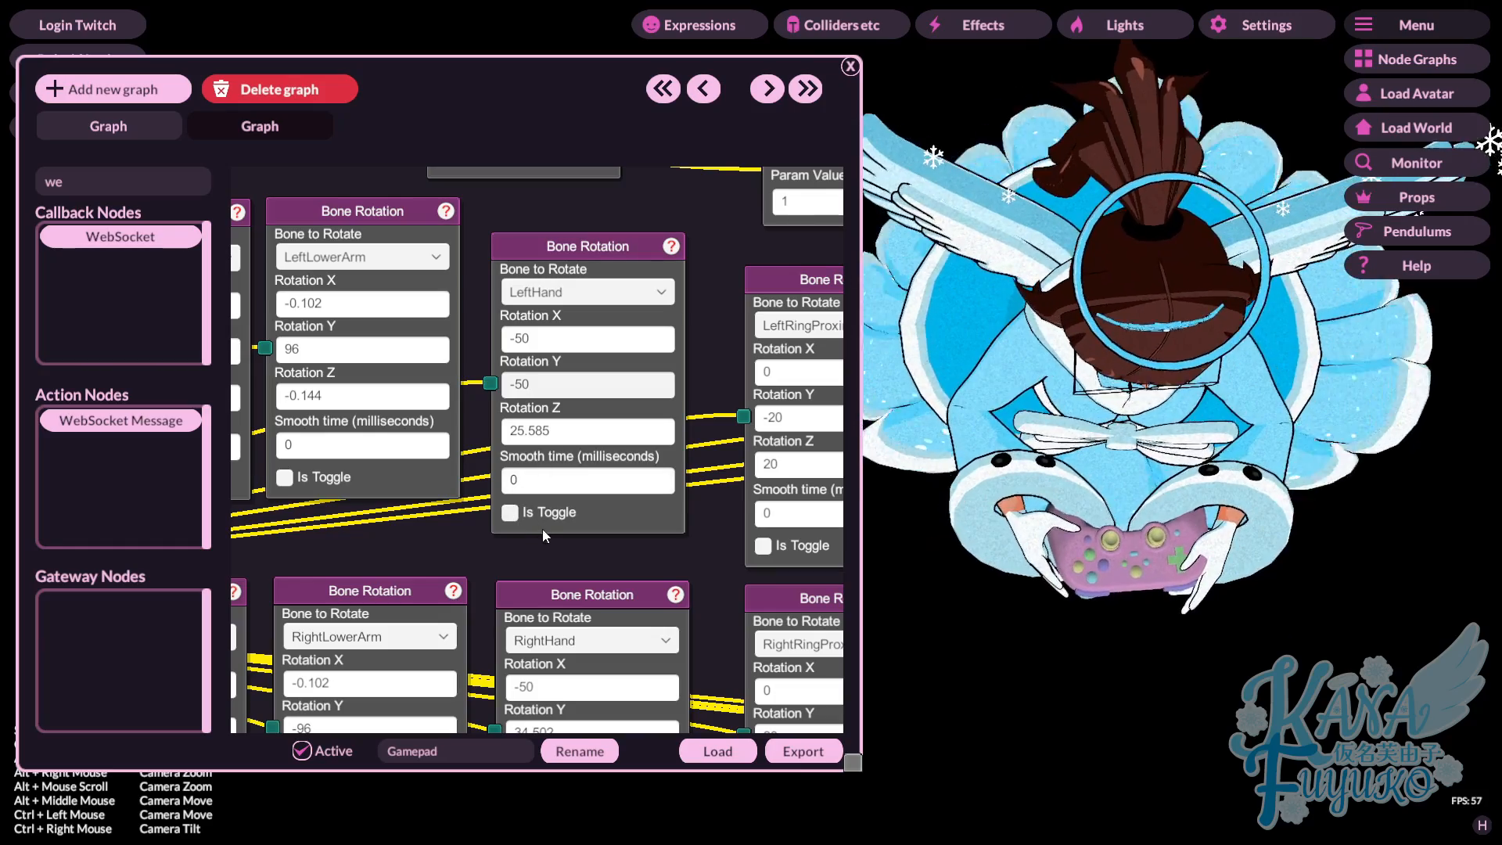
# Set Rotation Y of the RightHand Bone Rotation node to 50 and view the avatar from the front.
pyautogui.scroll(-3, 547, 494)
pyautogui.click(518, 541)
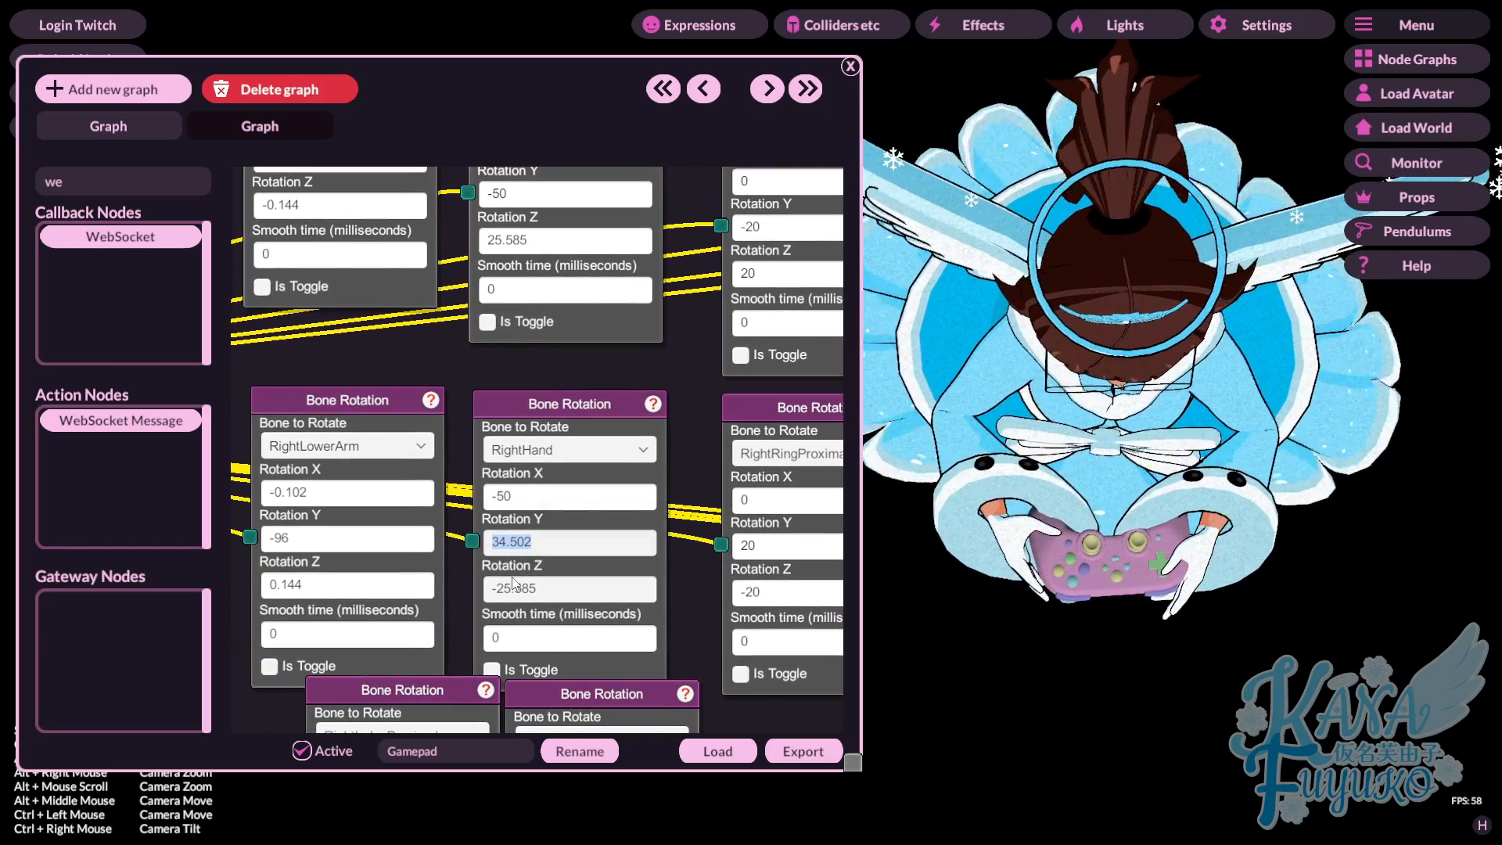
pyautogui.write('50')
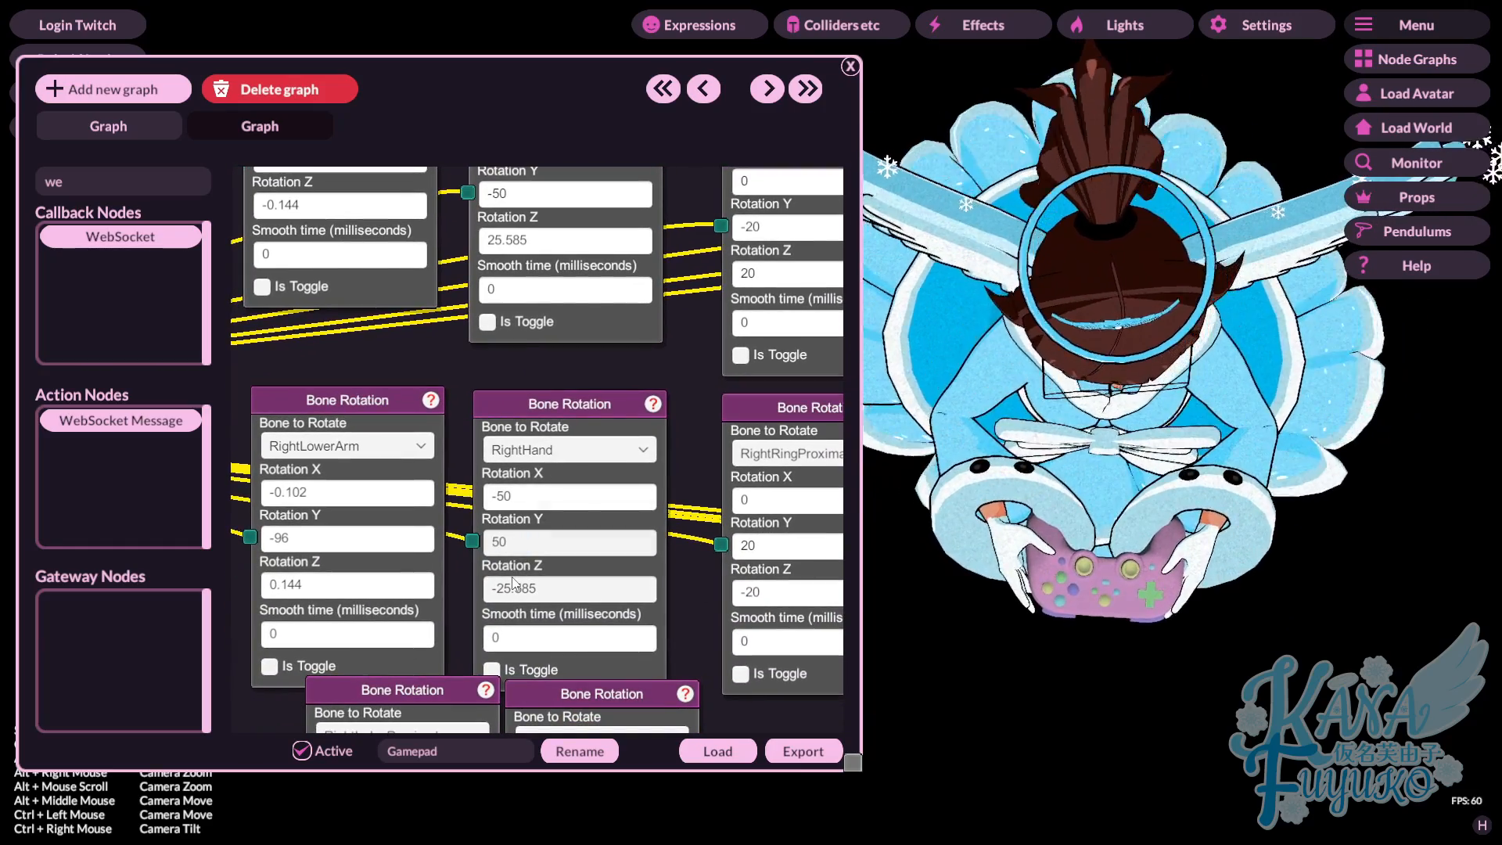
pyautogui.keyDown('alt'); pyautogui.moveTo(1008, 631); pyautogui.dragTo(1086, 388); pyautogui.keyUp('alt')
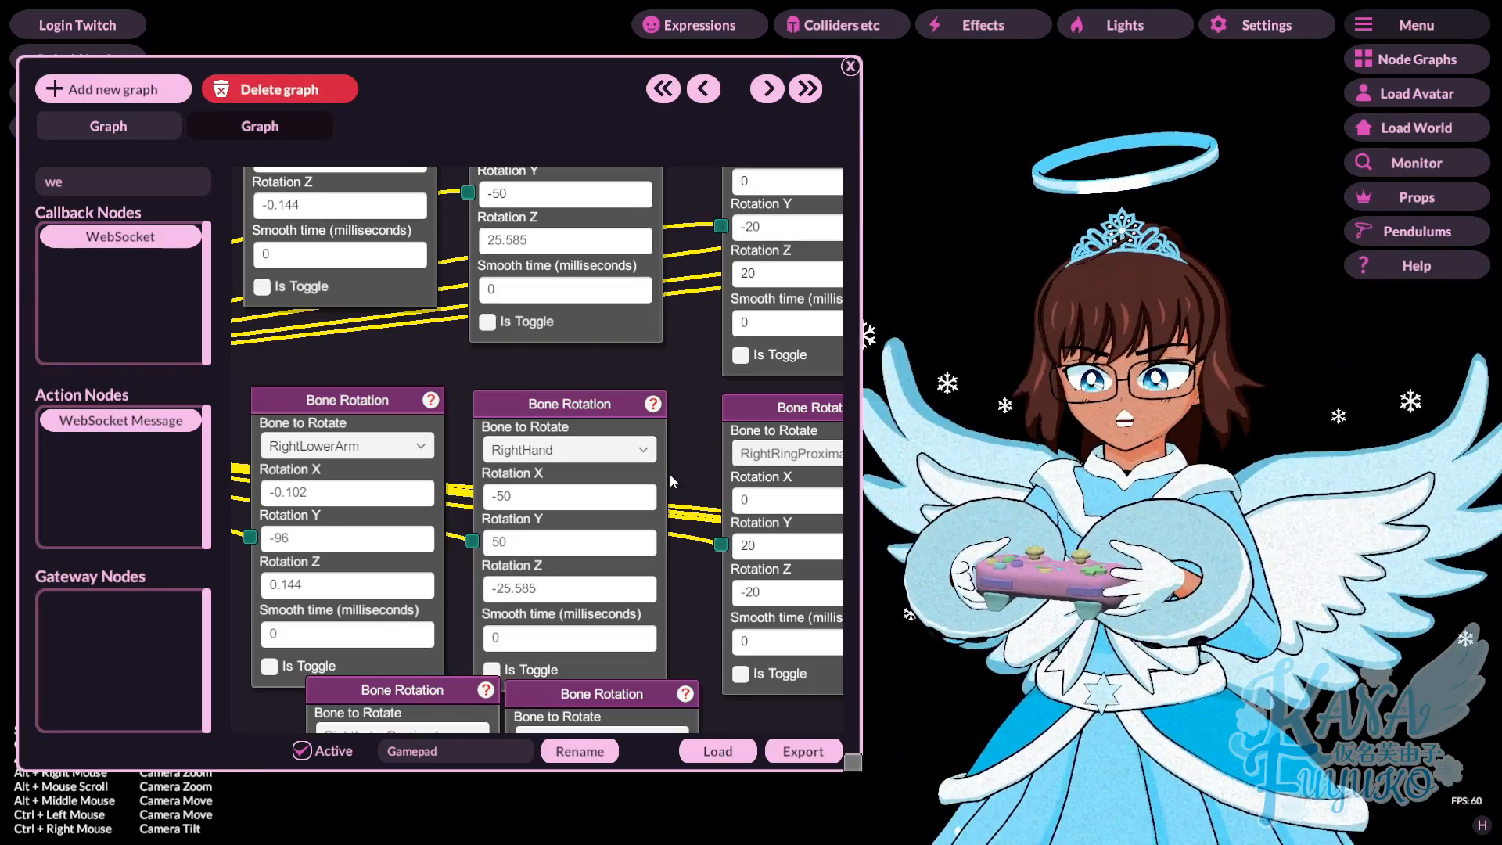
pyautogui.keyDown('alt'); pyautogui.scroll(3, 1055, 445); pyautogui.keyUp('alt')
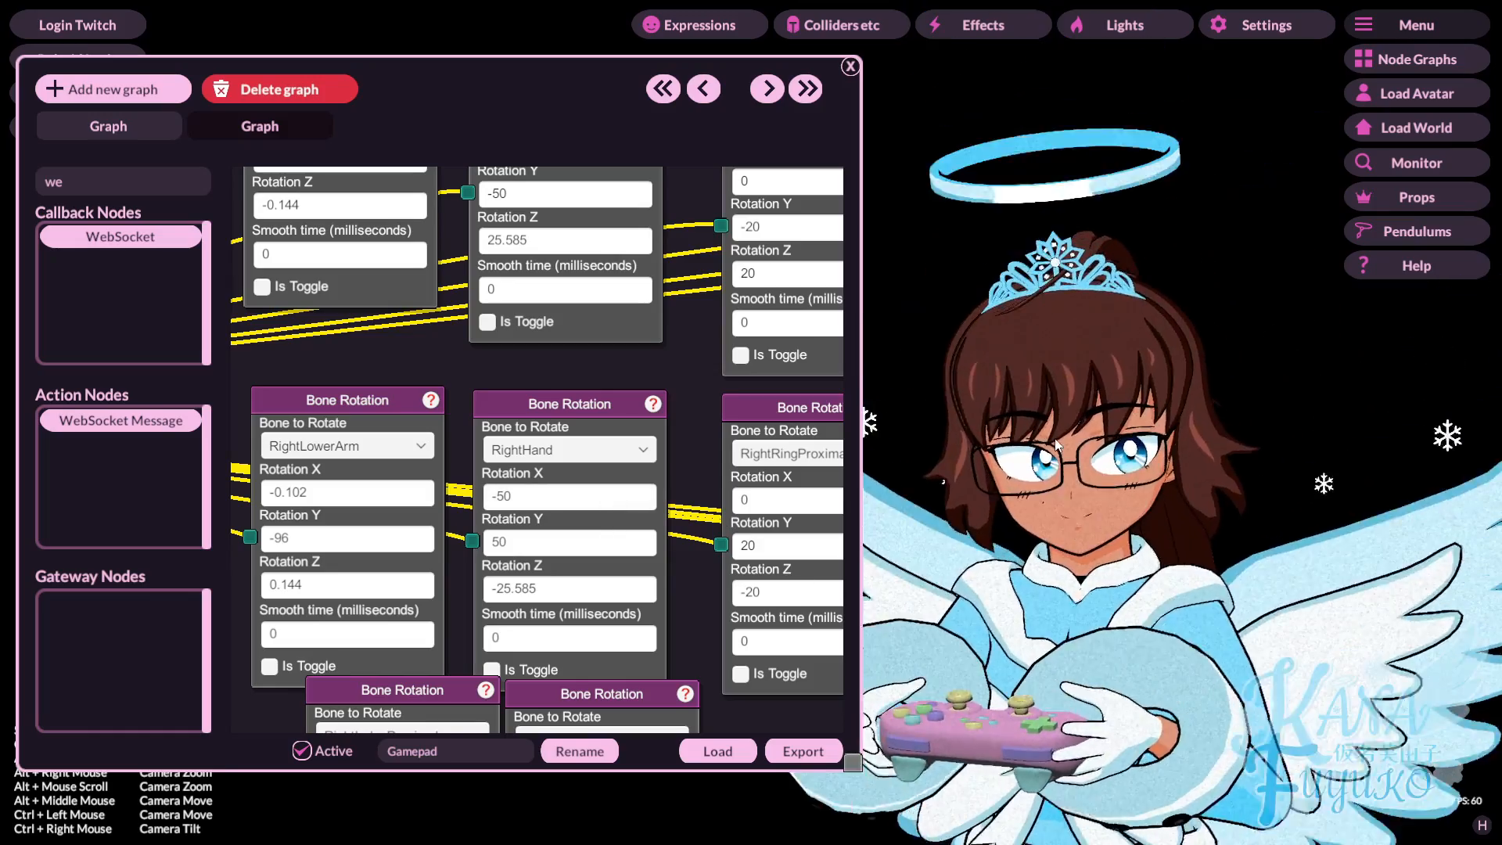
pyautogui.keyDown('alt'); pyautogui.scroll(5, 1065, 429); pyautogui.keyUp('alt')
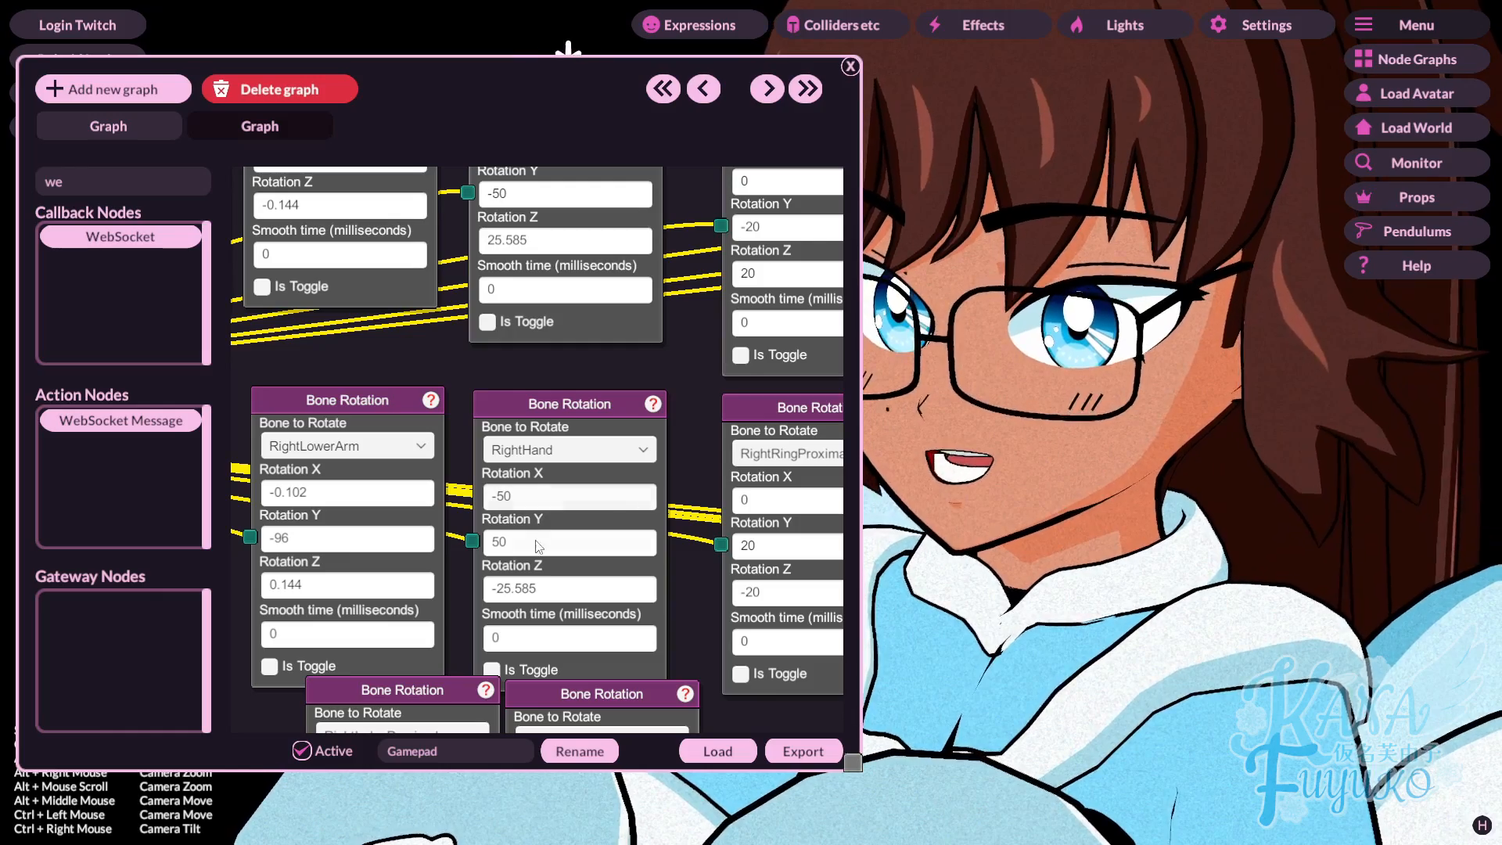
pyautogui.keyDown('alt'); pyautogui.scroll(-5, 1009, 529); pyautogui.keyUp('alt')
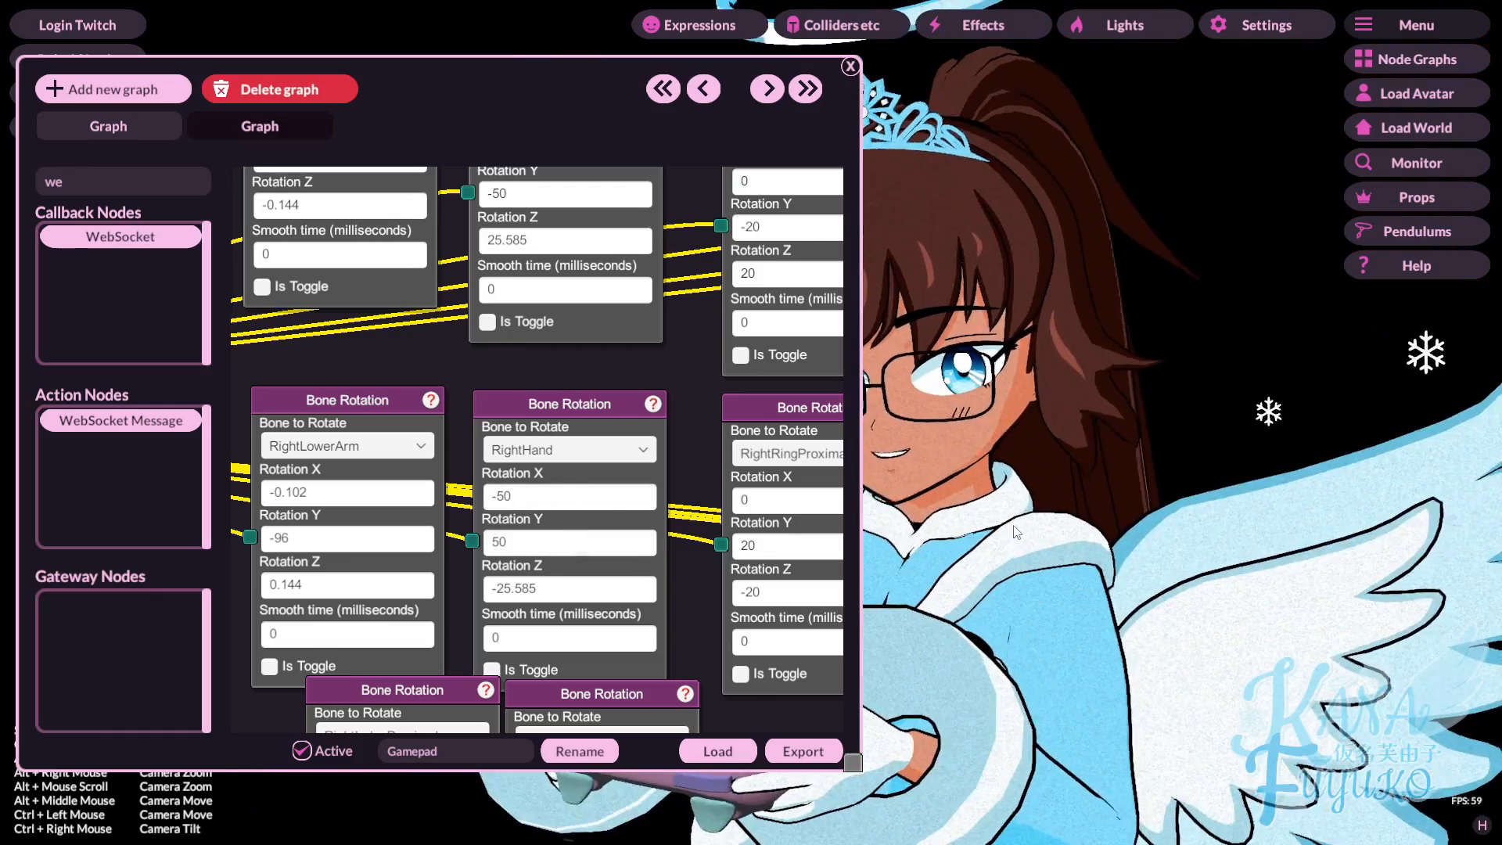
pyautogui.keyDown('alt'); pyautogui.scroll(-3, 1016, 532); pyautogui.keyUp('alt')
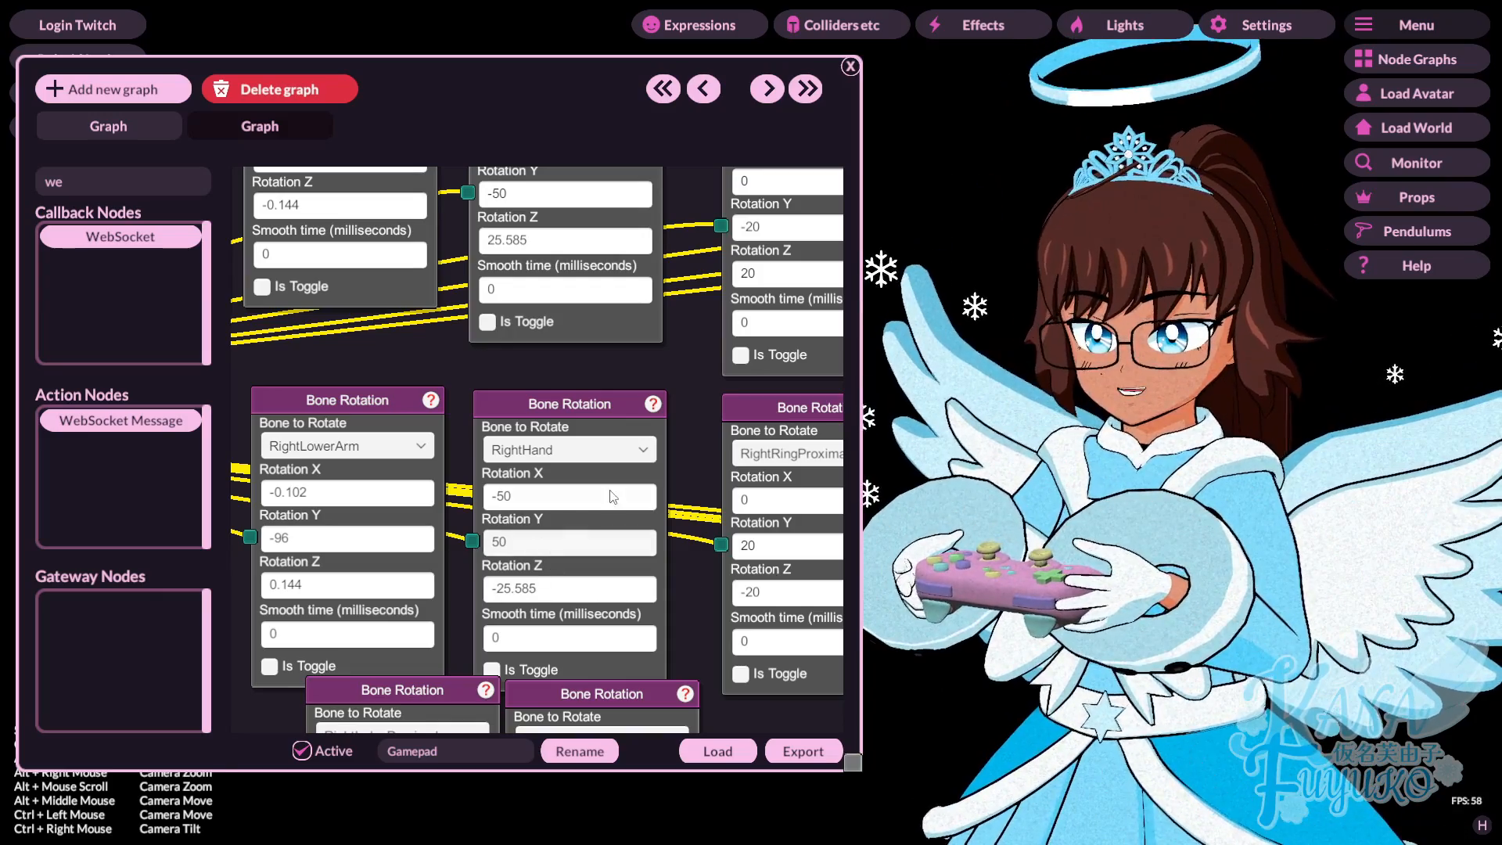
# Close the node graph, open the 8bitdo Xbox Controller prop's settings and set its Transform Mode to Rotate.
pyautogui.click(850, 66)
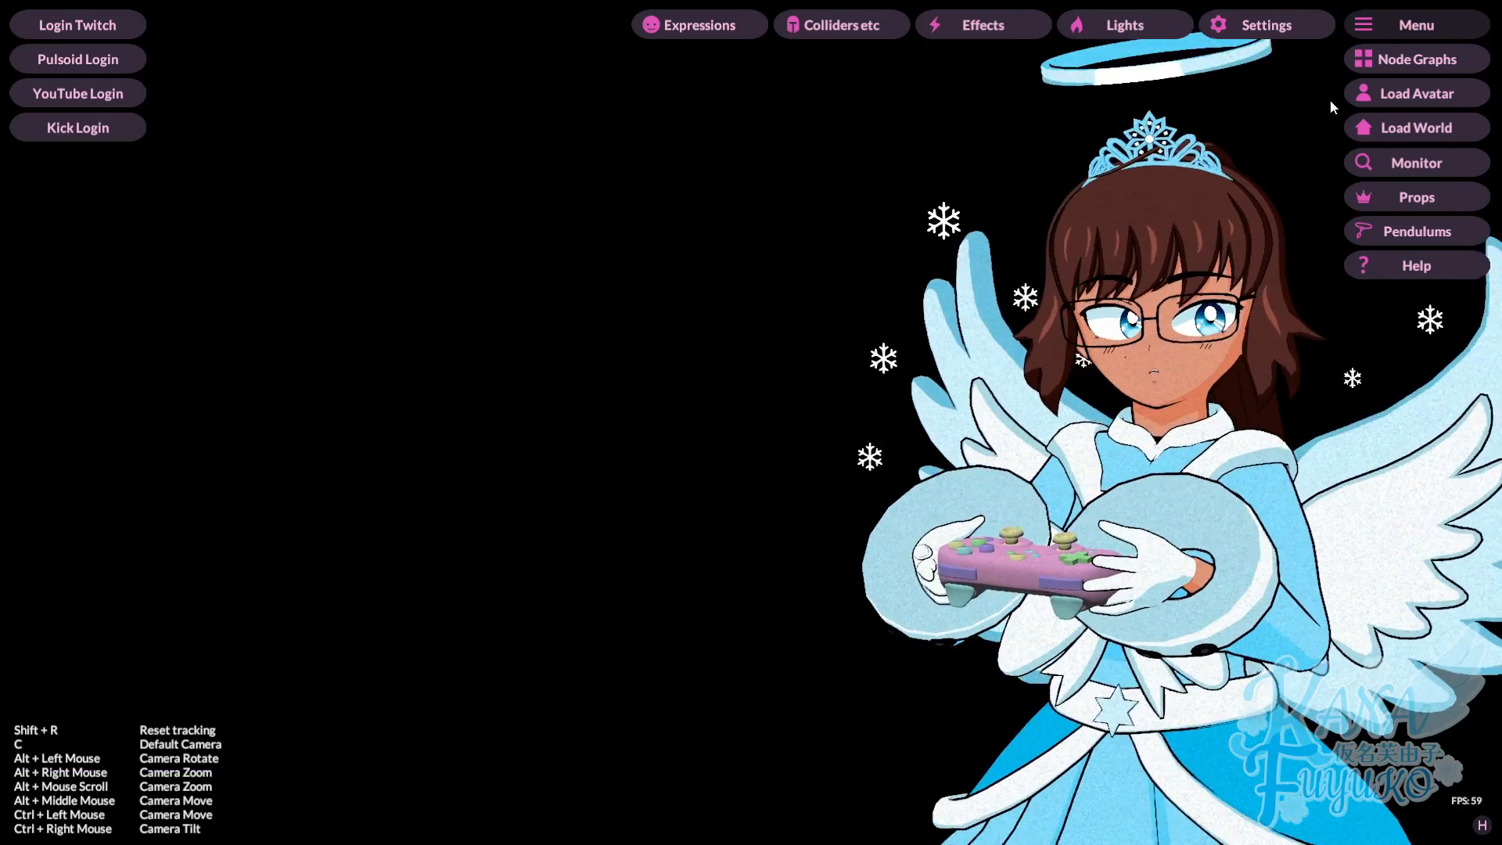
pyautogui.click(1372, 195)
pyautogui.click(265, 661)
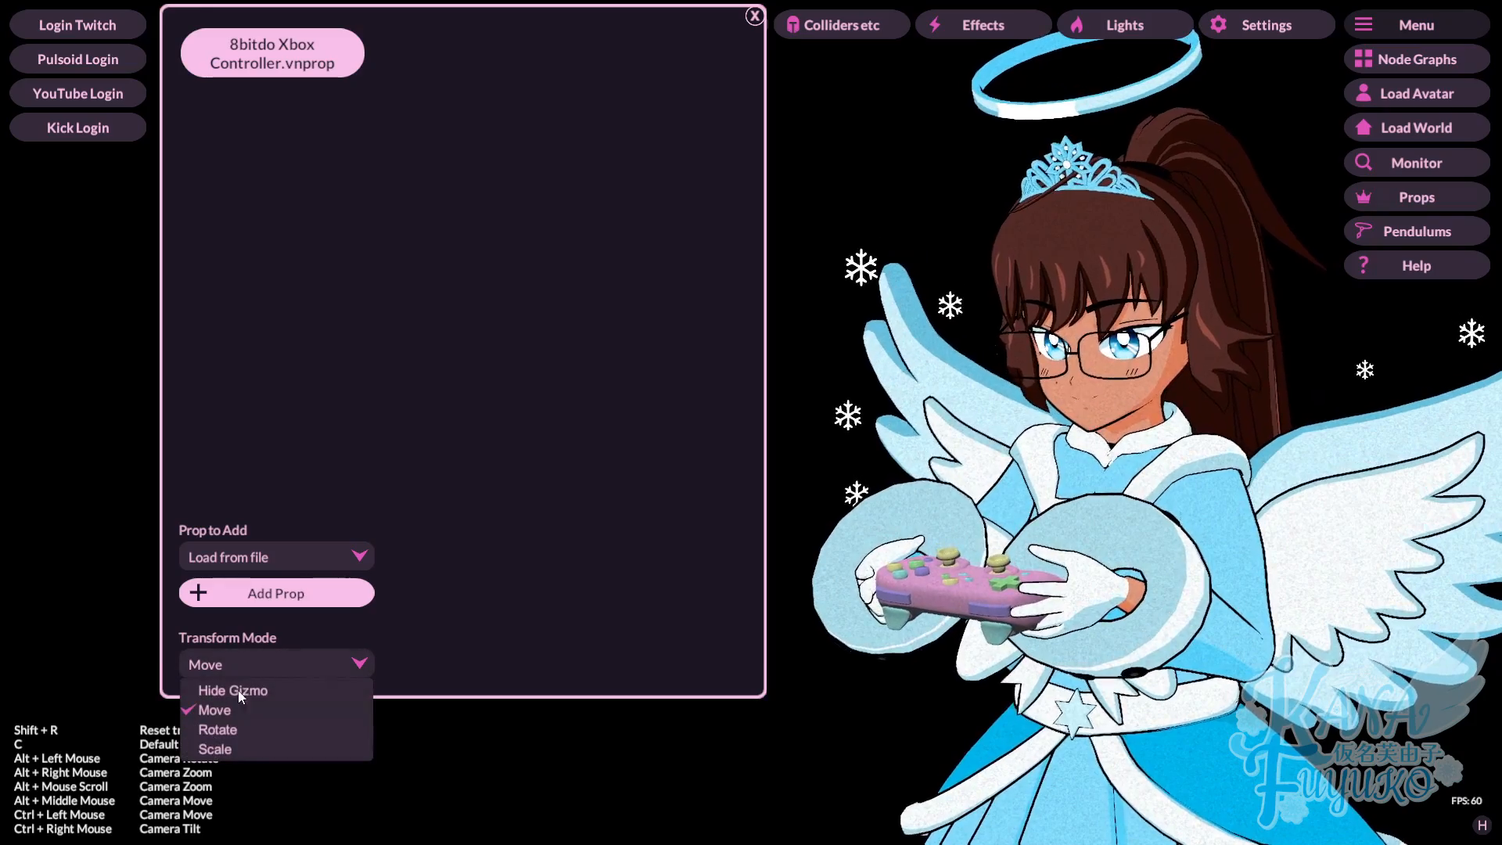
pyautogui.click(215, 709)
pyautogui.click(274, 63)
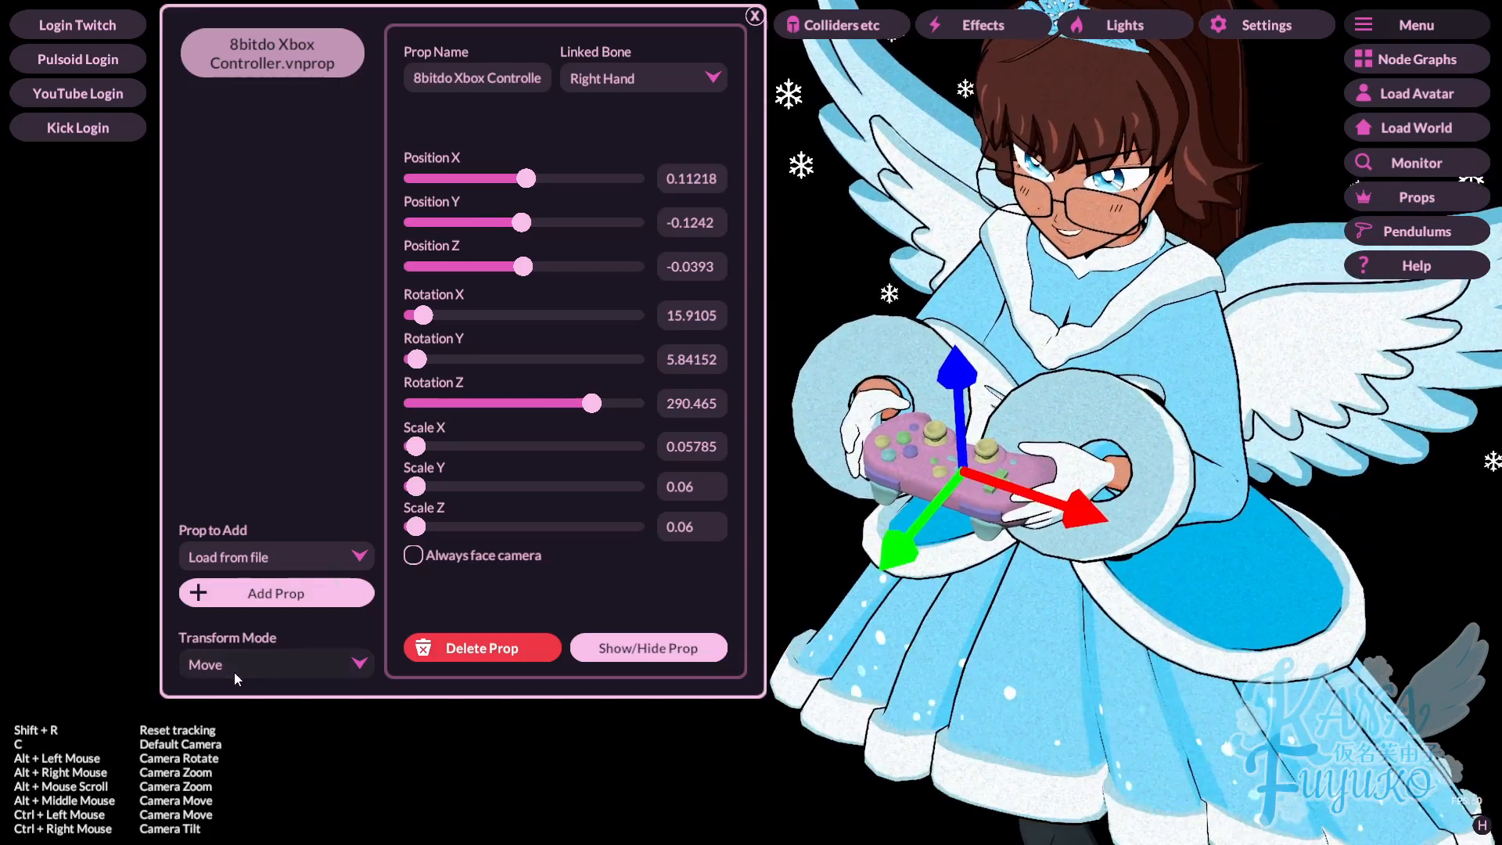
pyautogui.click(233, 673)
pyautogui.click(231, 733)
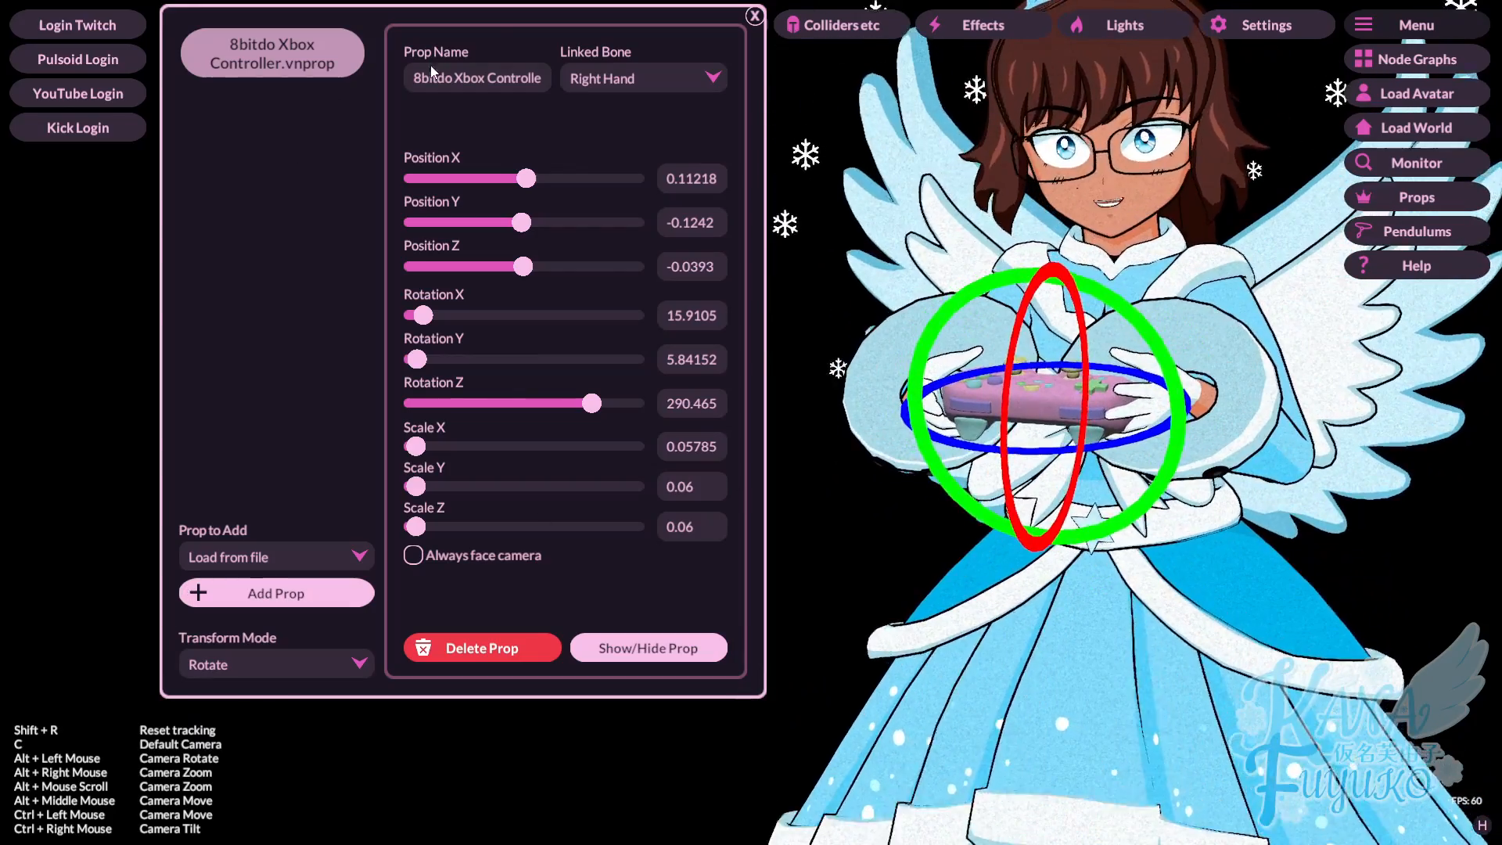
# Reposition the prop settings window, leave the Transform Mode at Rotate and close the window.
pyautogui.moveTo(491, 20); pyautogui.dragTo(449, 66)
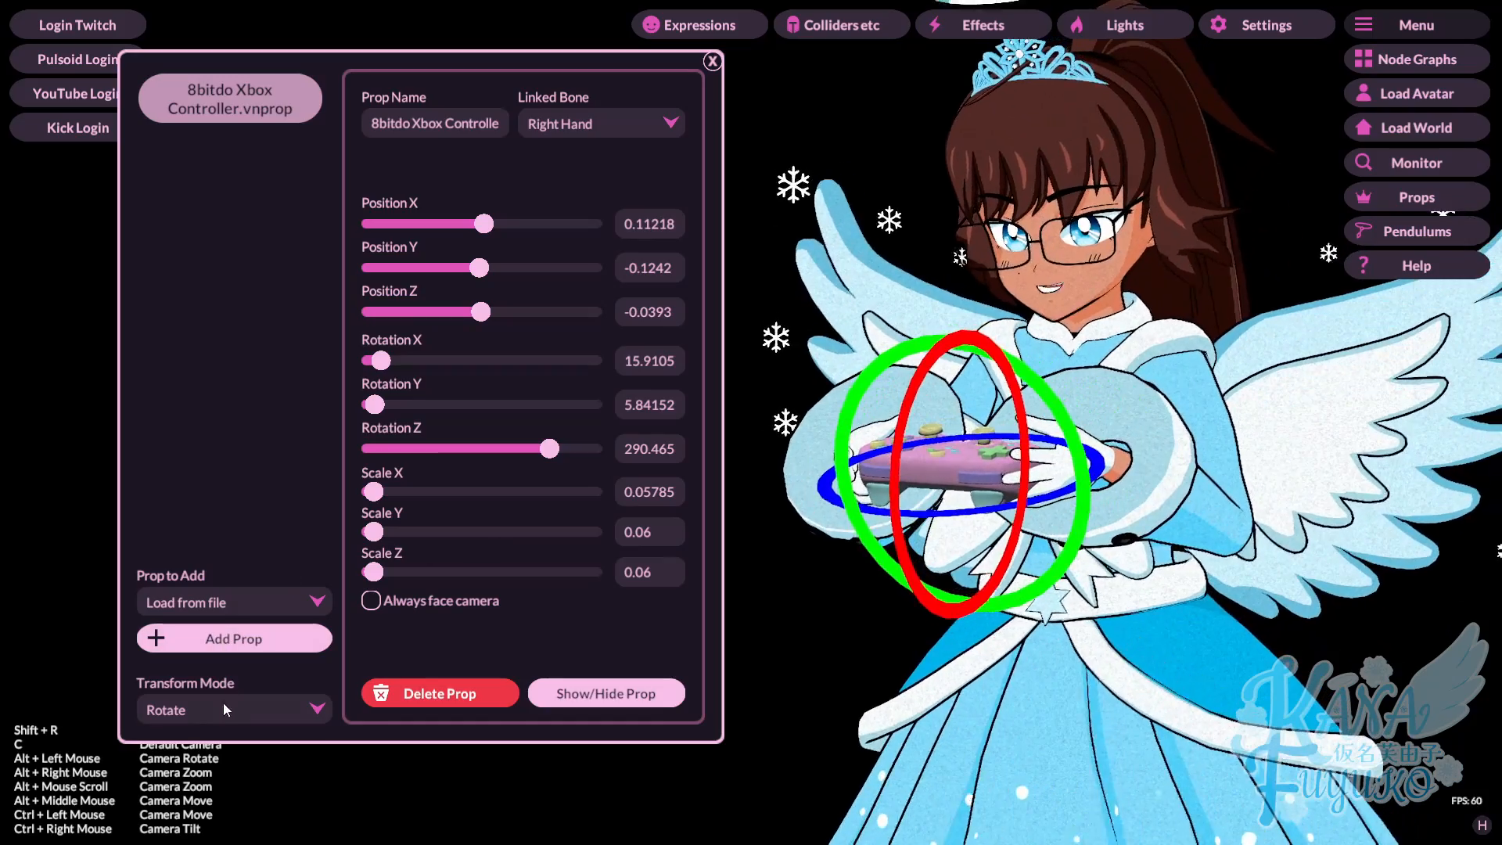
pyautogui.click(228, 706)
pyautogui.click(232, 707)
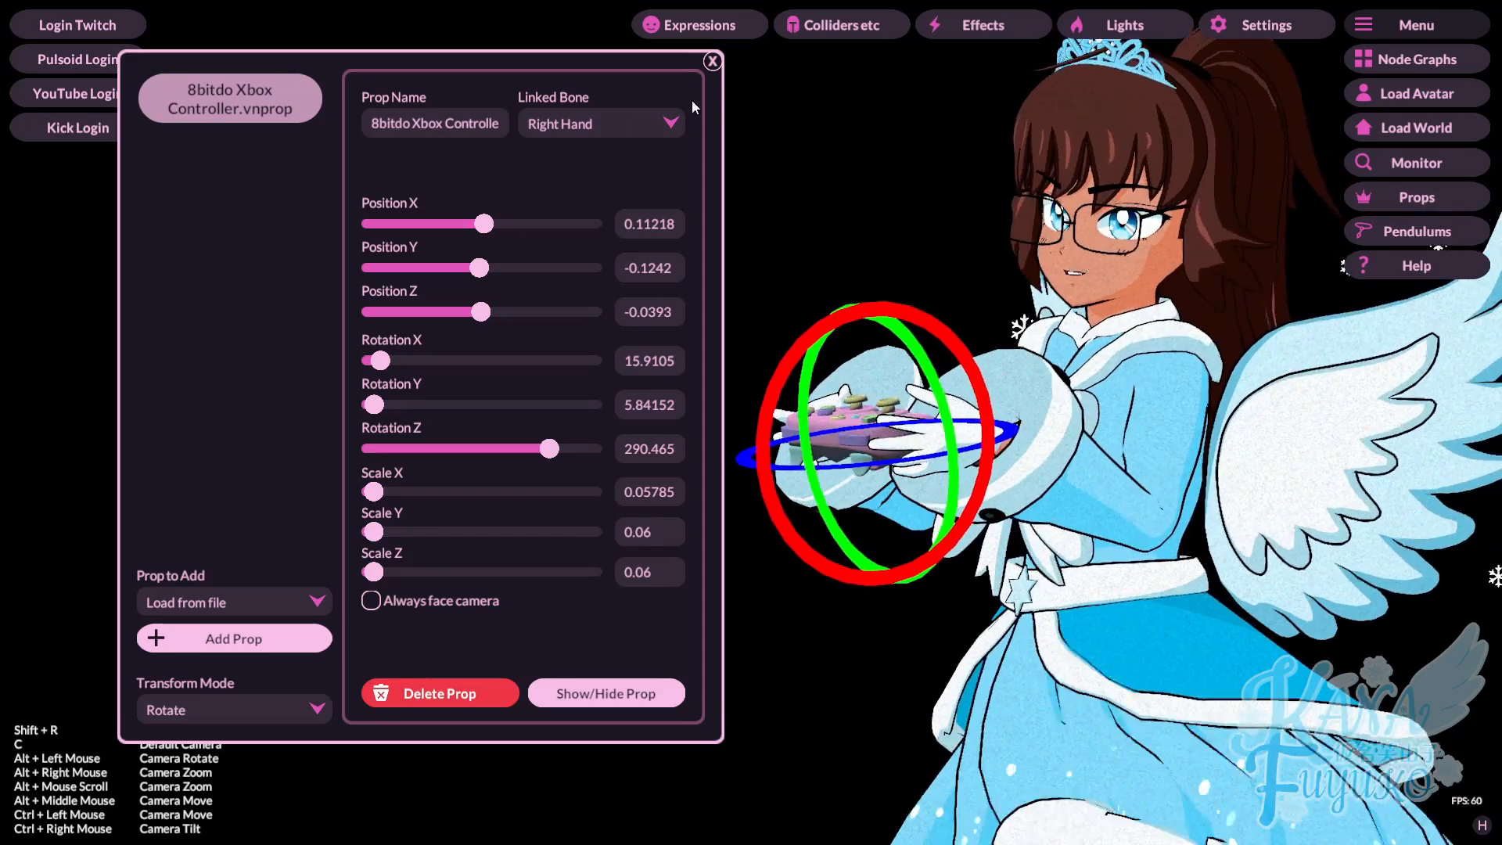
pyautogui.click(712, 61)
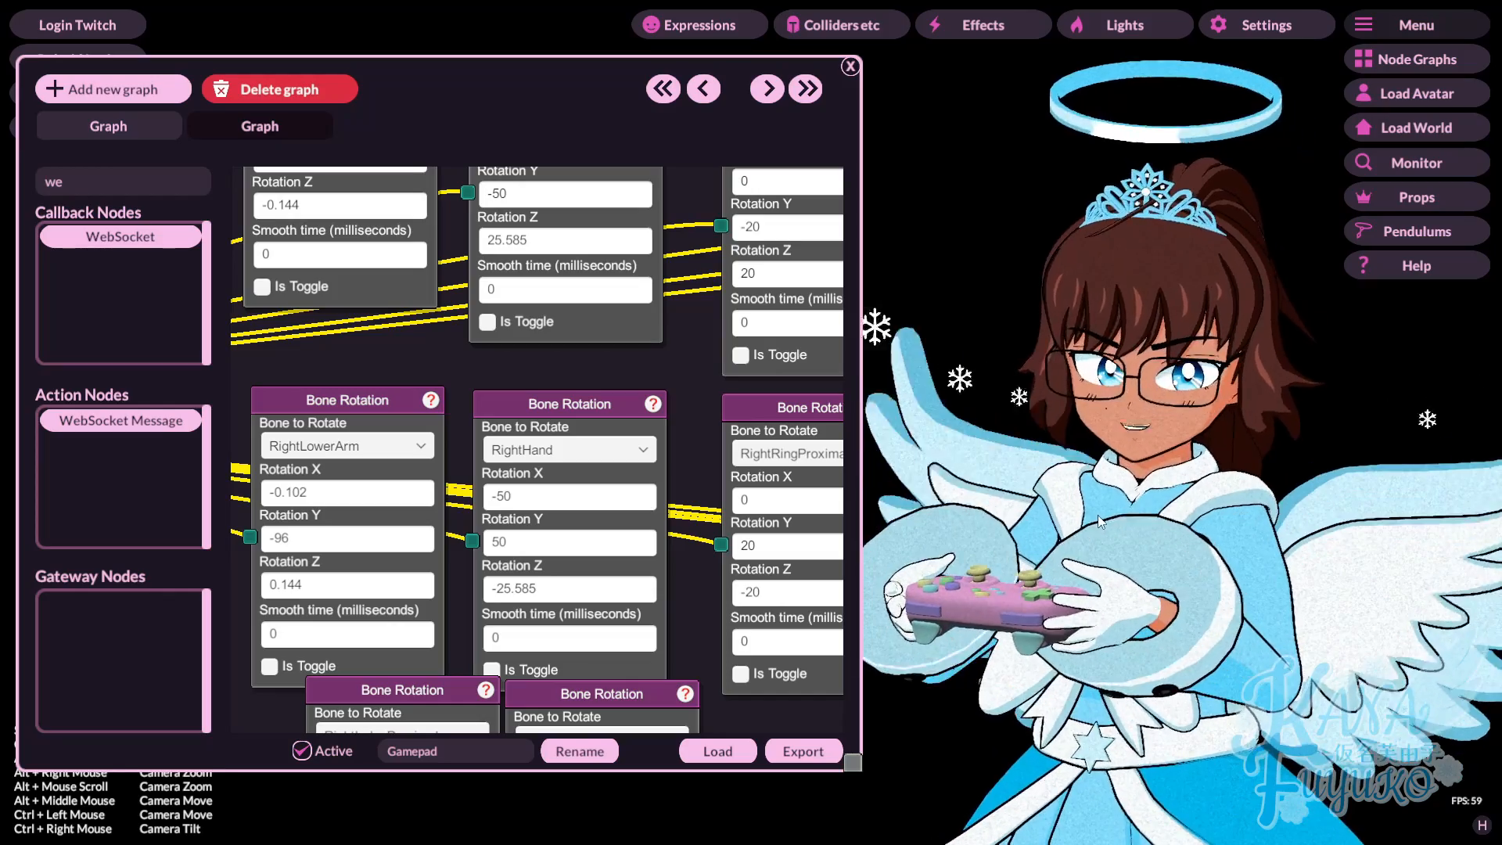
# Examine the Gamepad node graph from the Bone Rotation nodes back to the NumPad 5 Hotkey, GamepadOn Parameter Filter and Toggle Prop nodes.
pyautogui.scroll(-5, 690, 474)
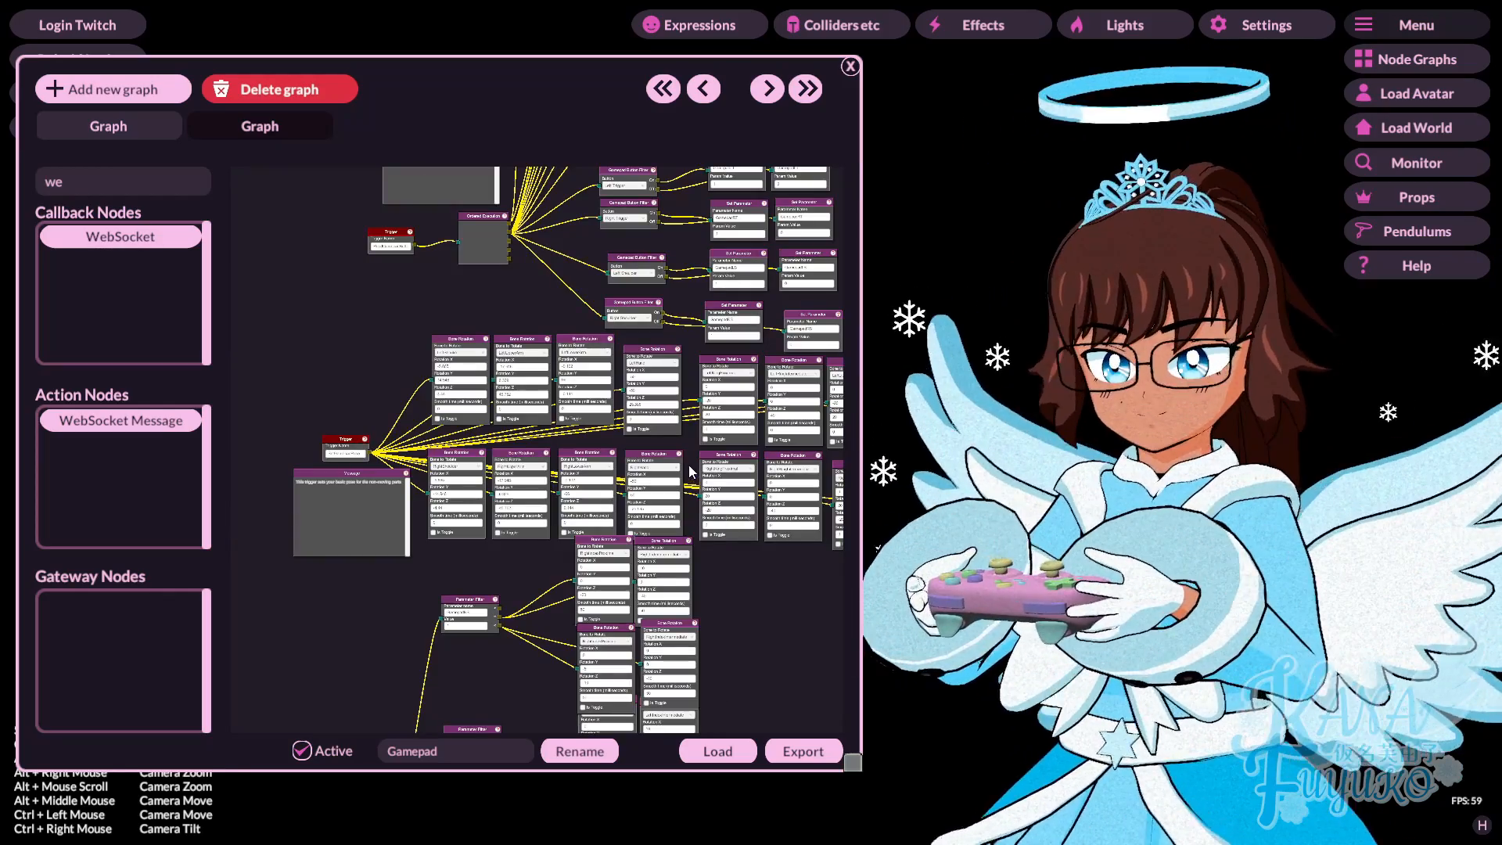
pyautogui.moveTo(675, 456); pyautogui.dragTo(661, 436)
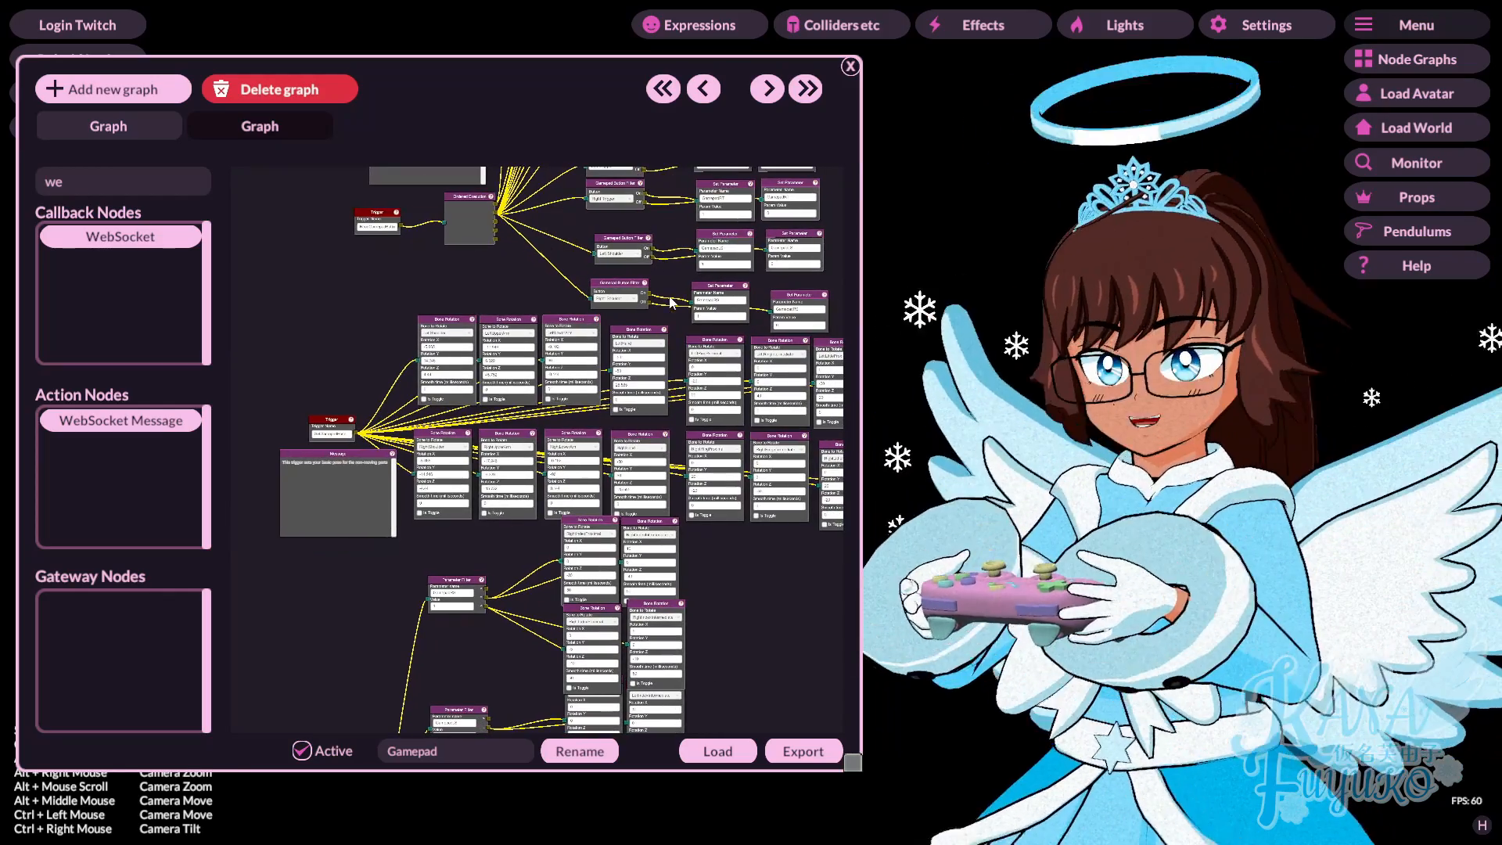
pyautogui.moveTo(670, 298); pyautogui.dragTo(654, 574)
pyautogui.moveTo(384, 220); pyautogui.dragTo(562, 763)
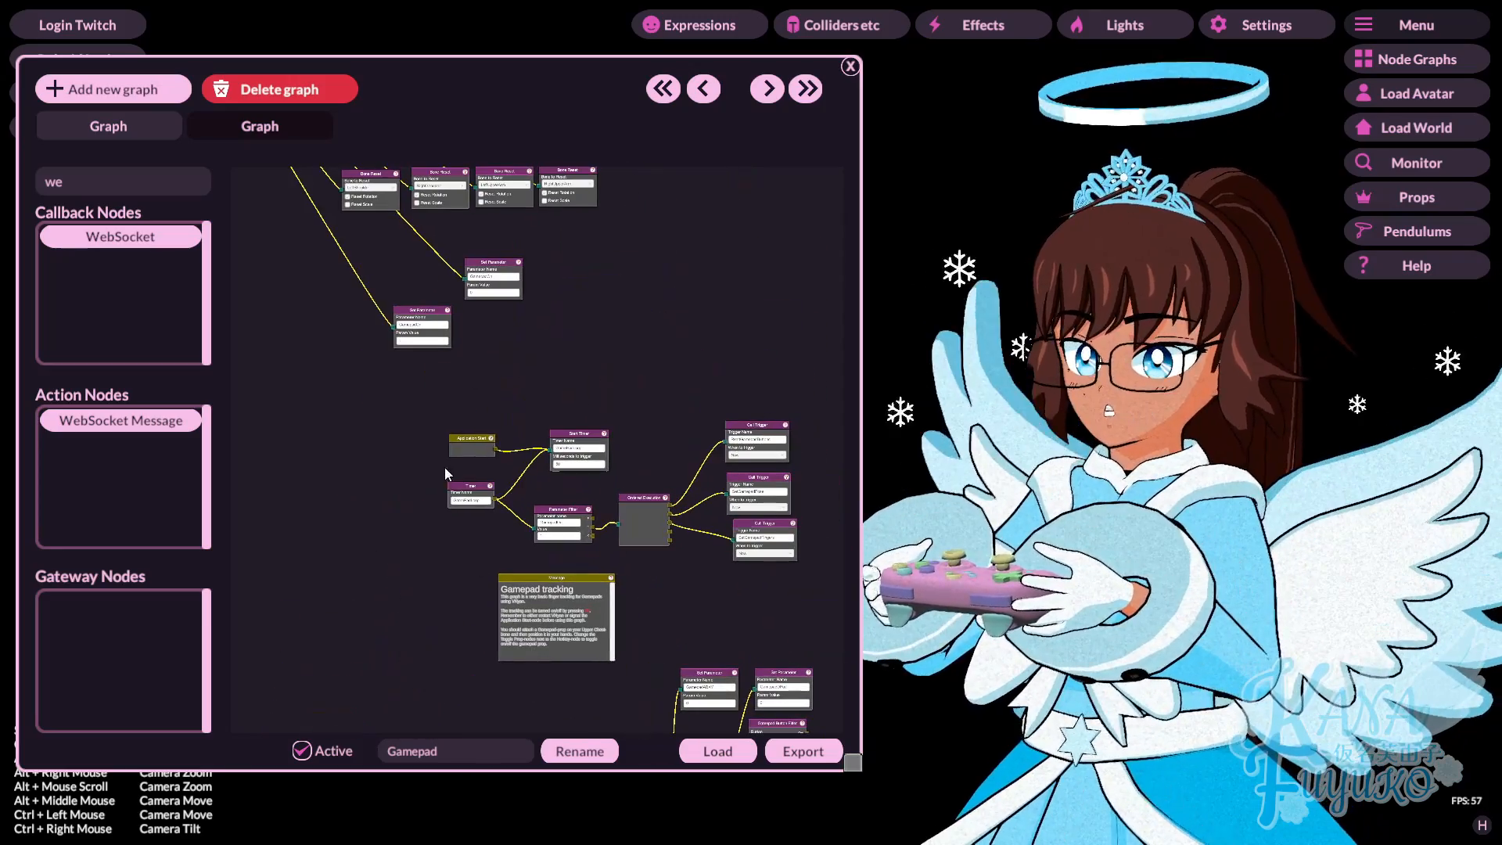
pyautogui.moveTo(391, 341); pyautogui.dragTo(612, 635)
pyautogui.moveTo(388, 373); pyautogui.dragTo(576, 551)
pyautogui.scroll(5, 540, 534)
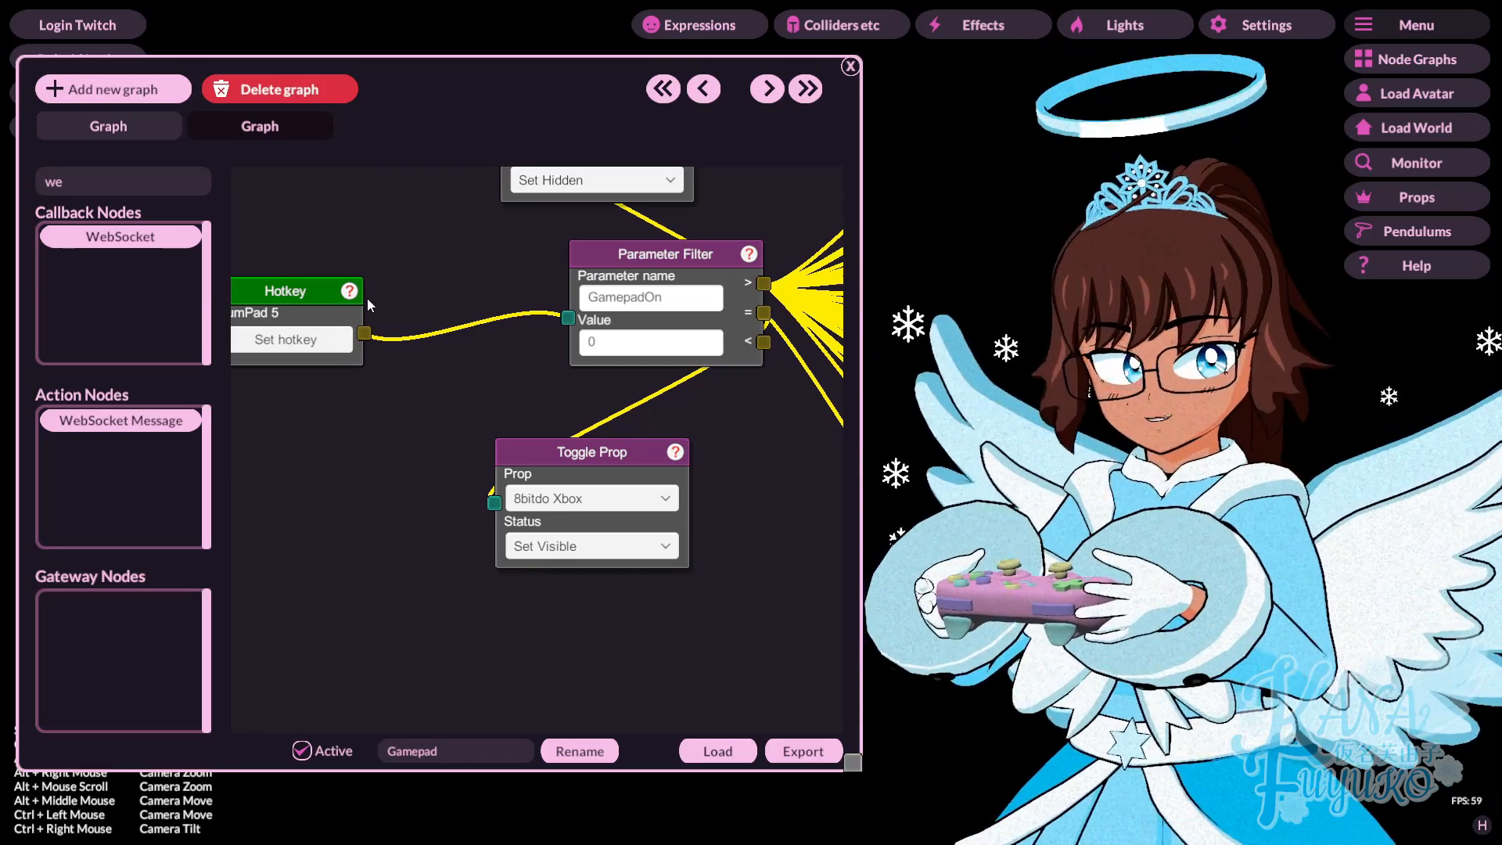
pyautogui.scroll(-5, 763, 457)
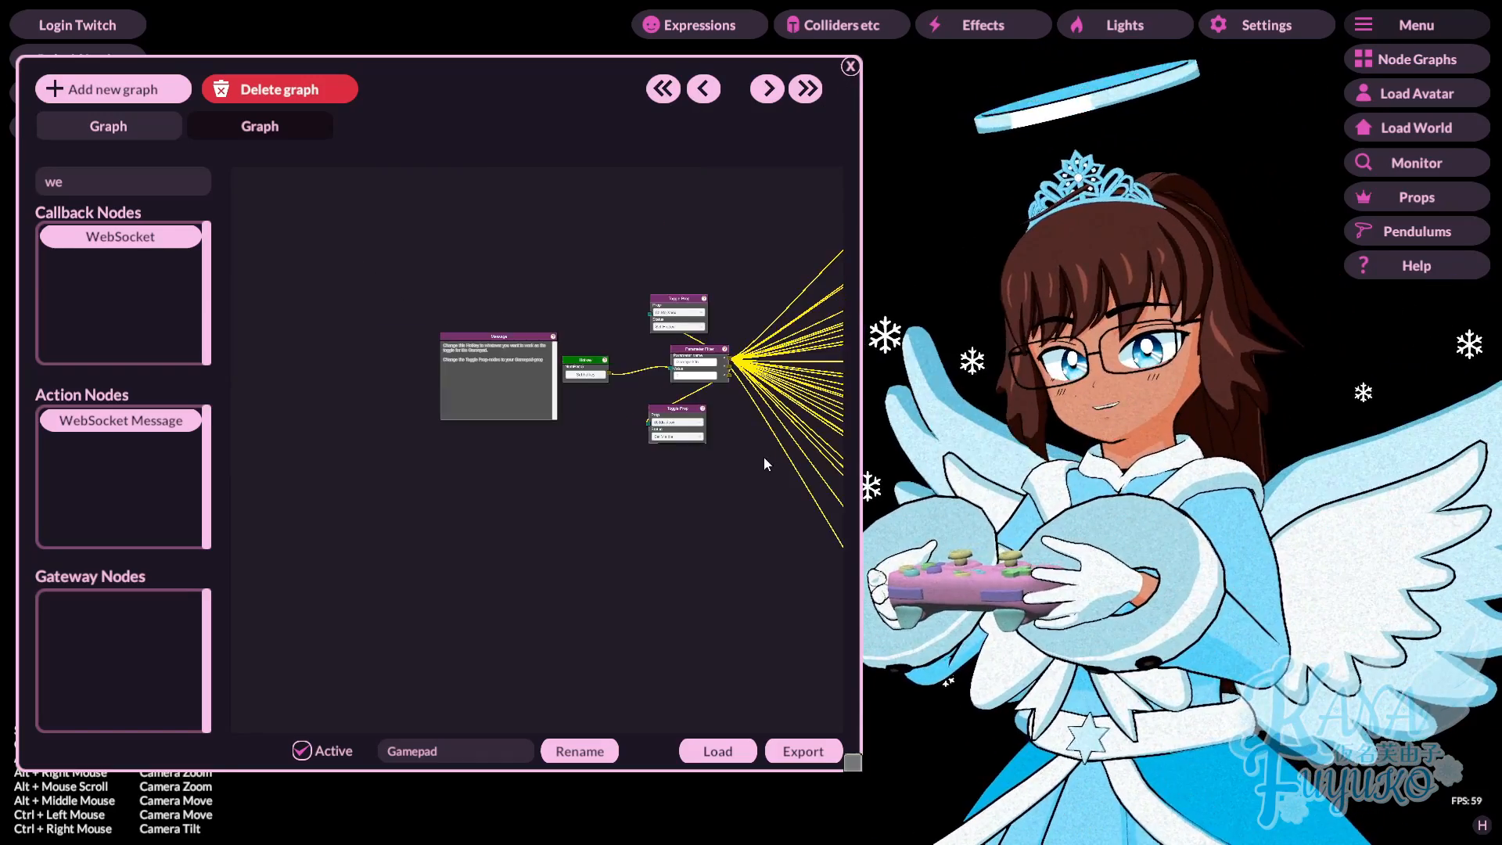
pyautogui.moveTo(764, 457); pyautogui.dragTo(406, 318)
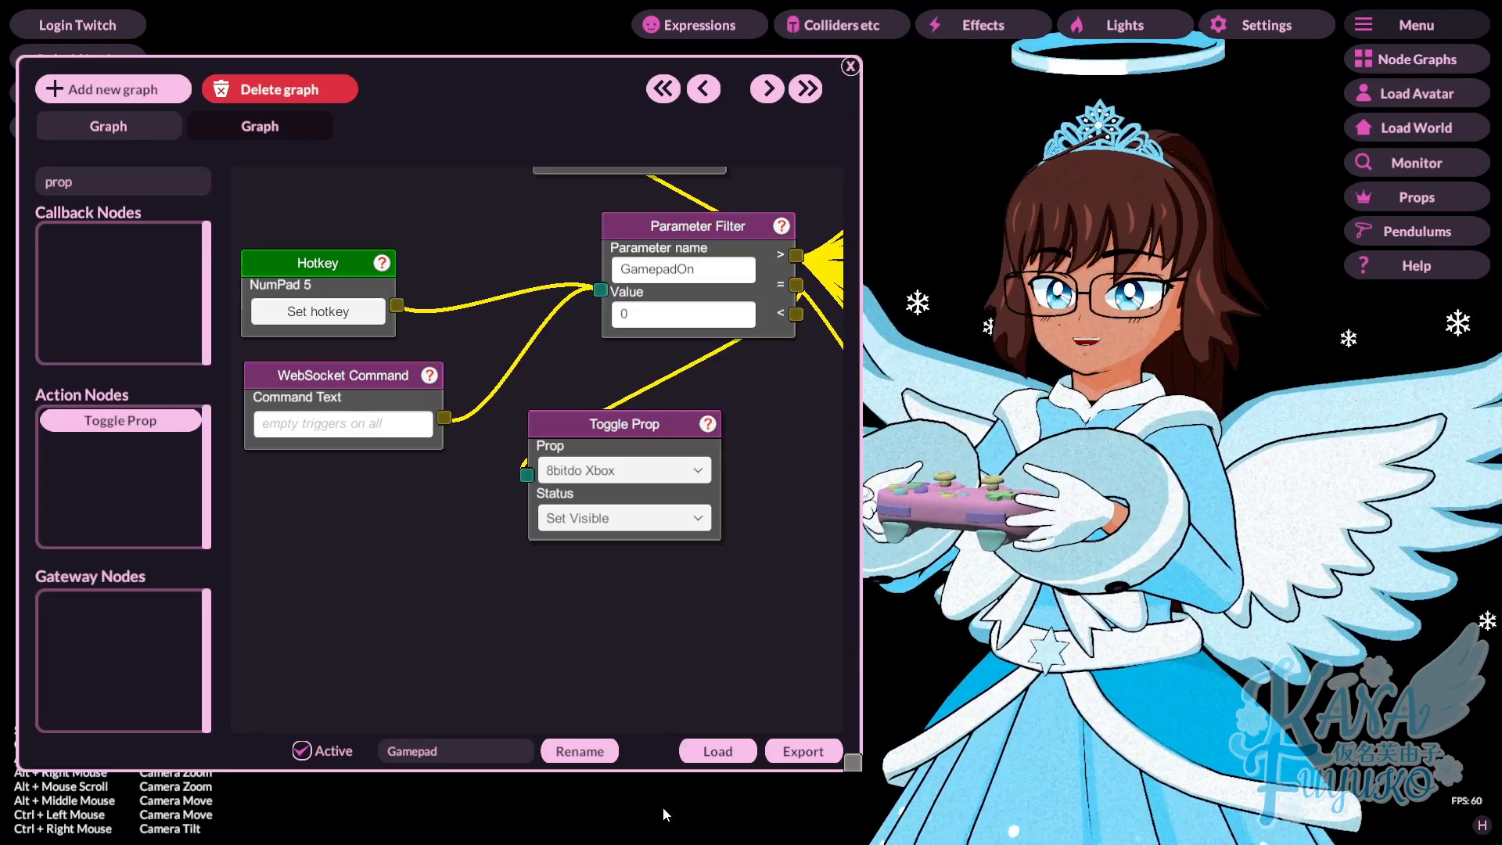
# Move the Toggle Prop node with Set Visible status closer beneath the GamepadOn Parameter Filter node.
pyautogui.moveTo(590, 605); pyautogui.dragTo(634, 625)
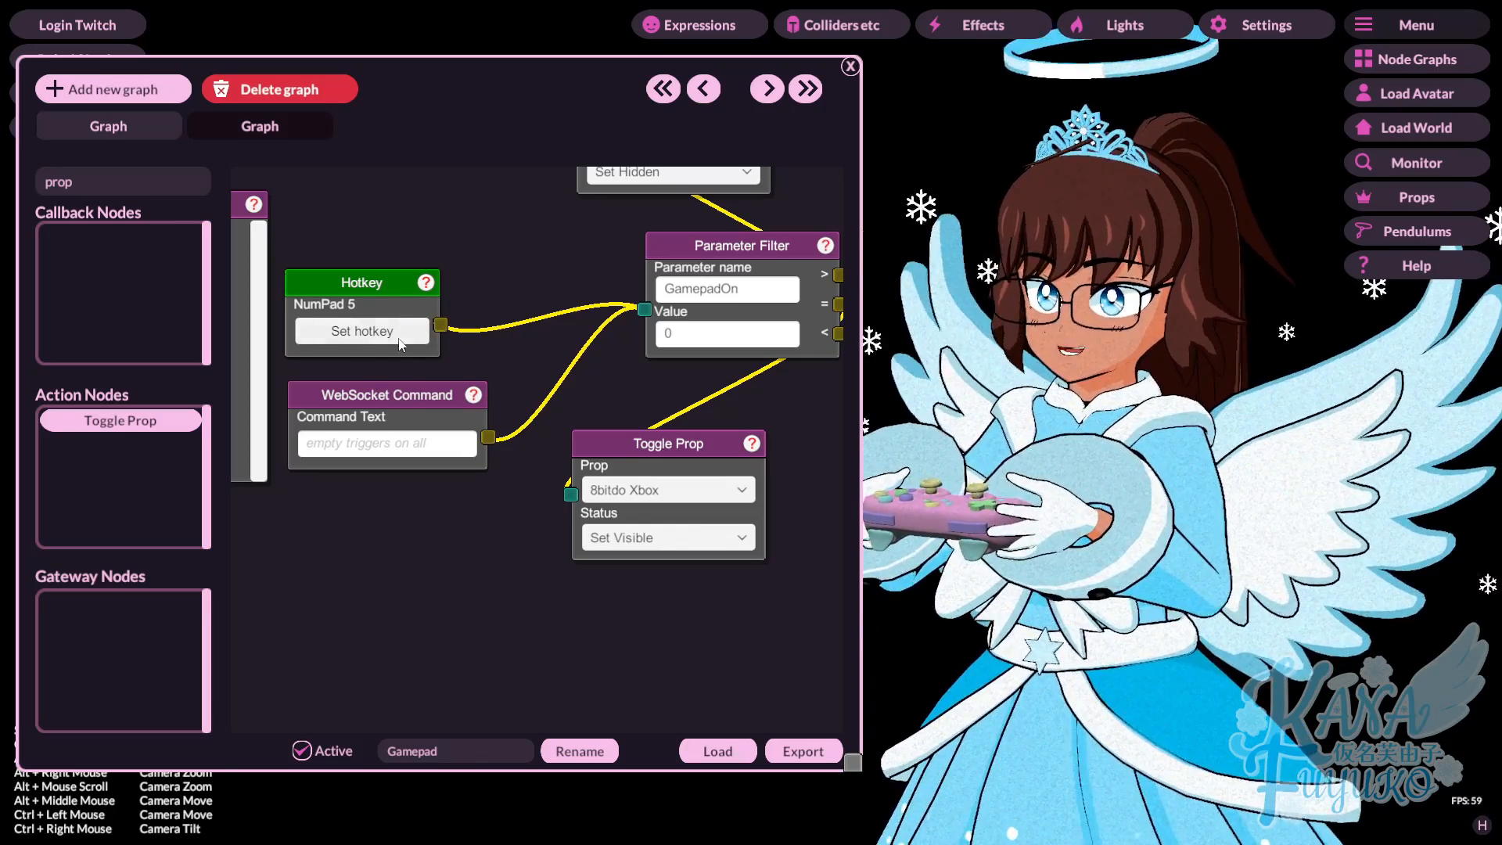
pyautogui.moveTo(565, 321); pyautogui.dragTo(491, 315)
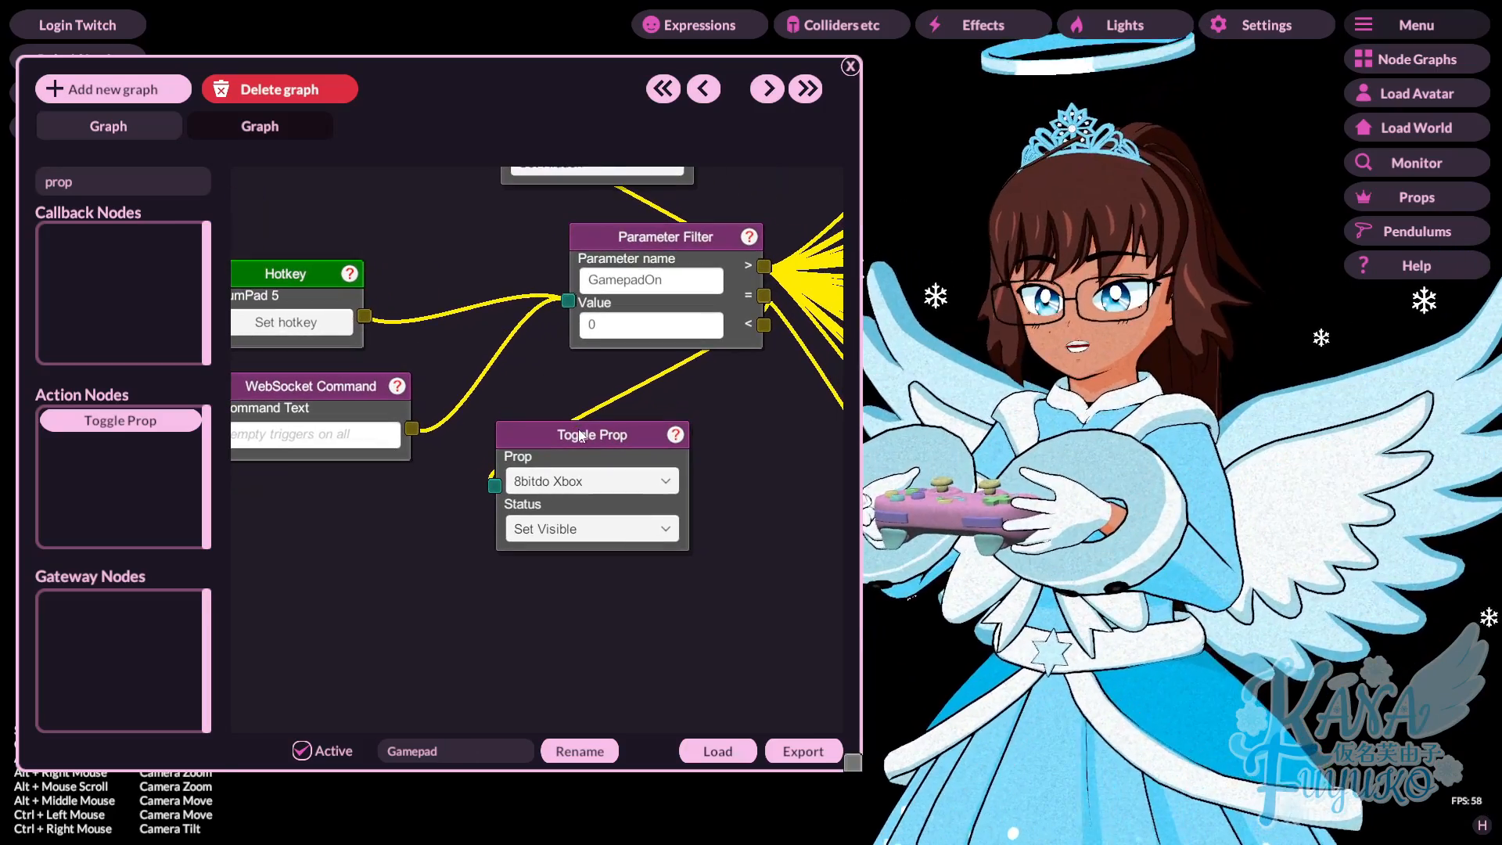
pyautogui.moveTo(583, 445); pyautogui.dragTo(609, 417)
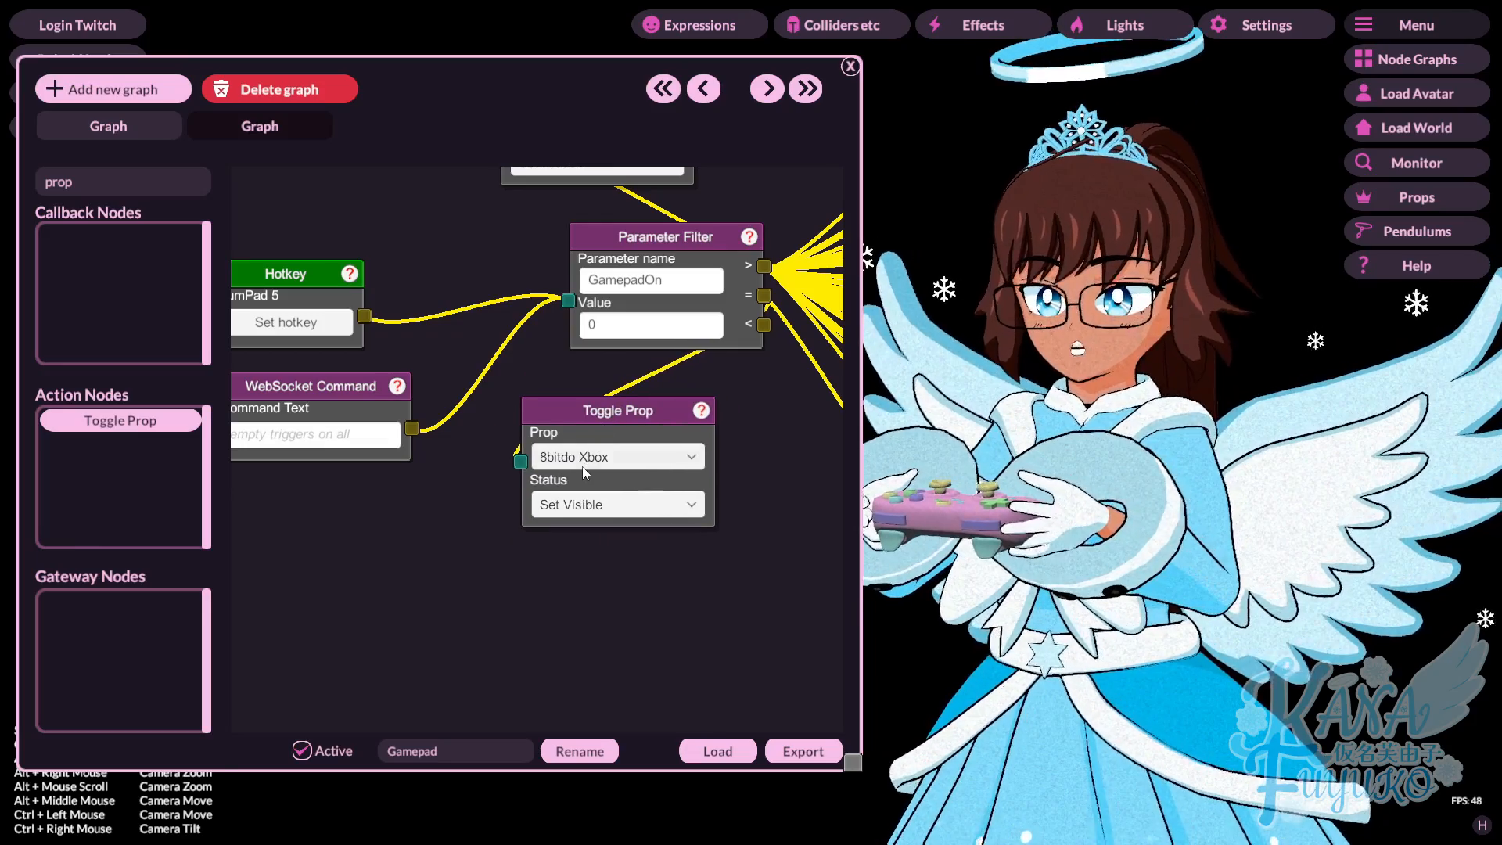
pyautogui.click(601, 466)
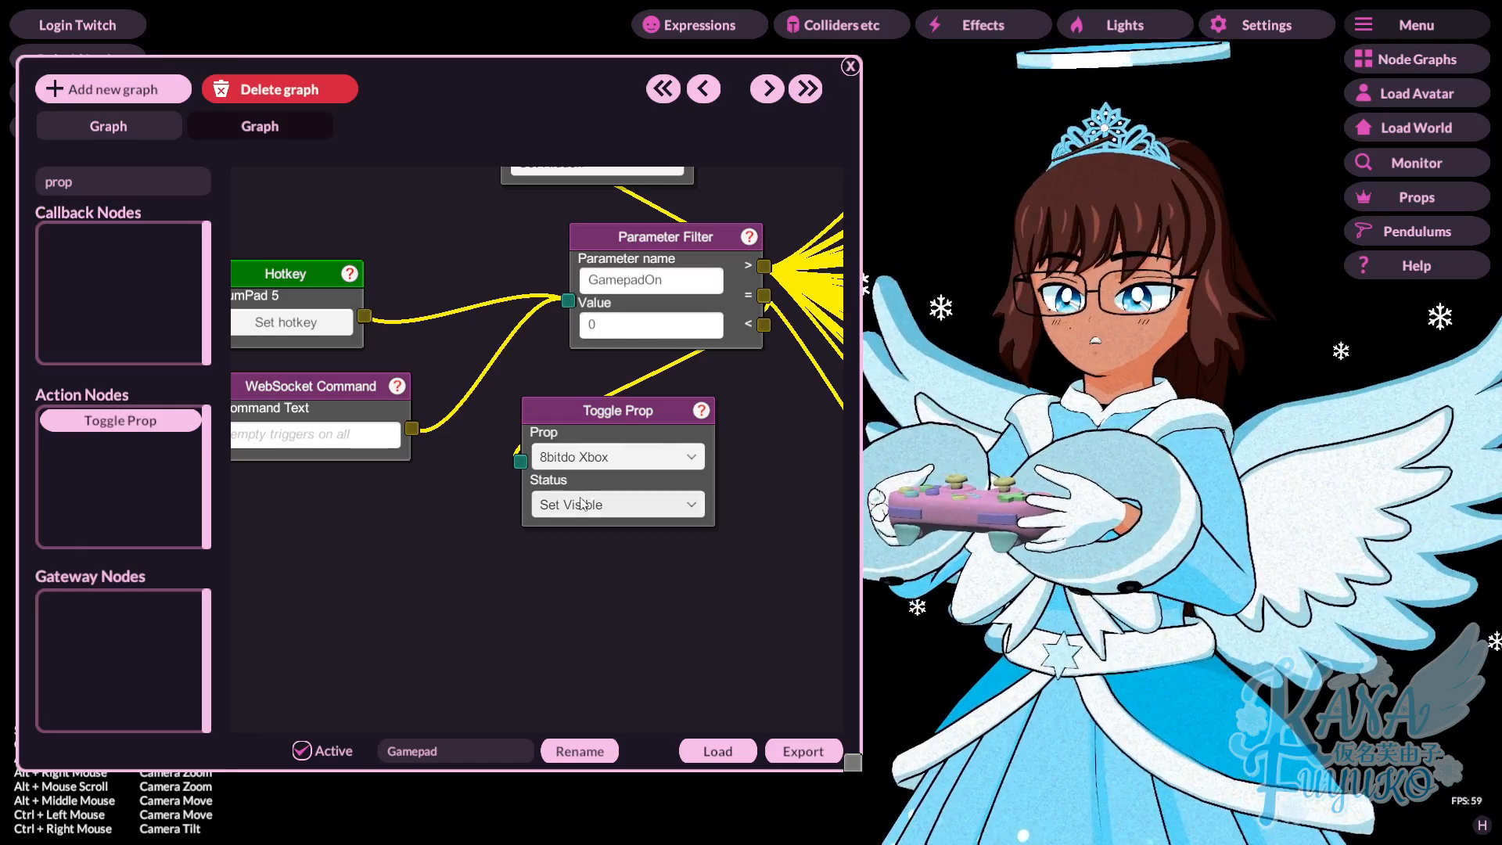
# Move the Toggle Prop node with Set Hidden status so it sits directly above the GamepadOn Parameter Filter node.
pyautogui.scroll(-7, 684, 444)
pyautogui.scroll(3, 725, 449)
pyautogui.moveTo(693, 417); pyautogui.dragTo(670, 507)
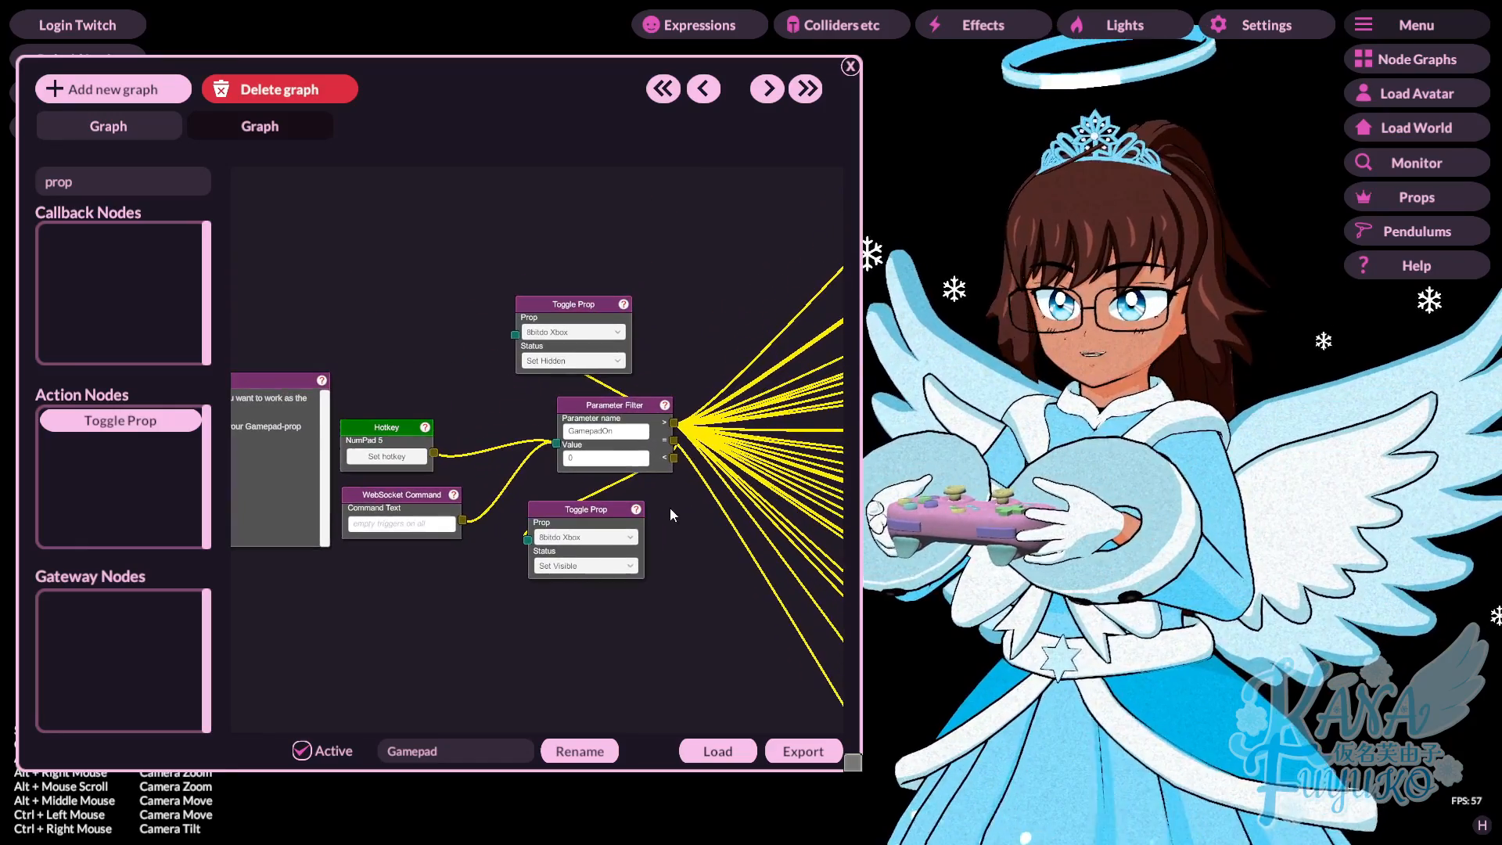
pyautogui.scroll(4, 527, 257)
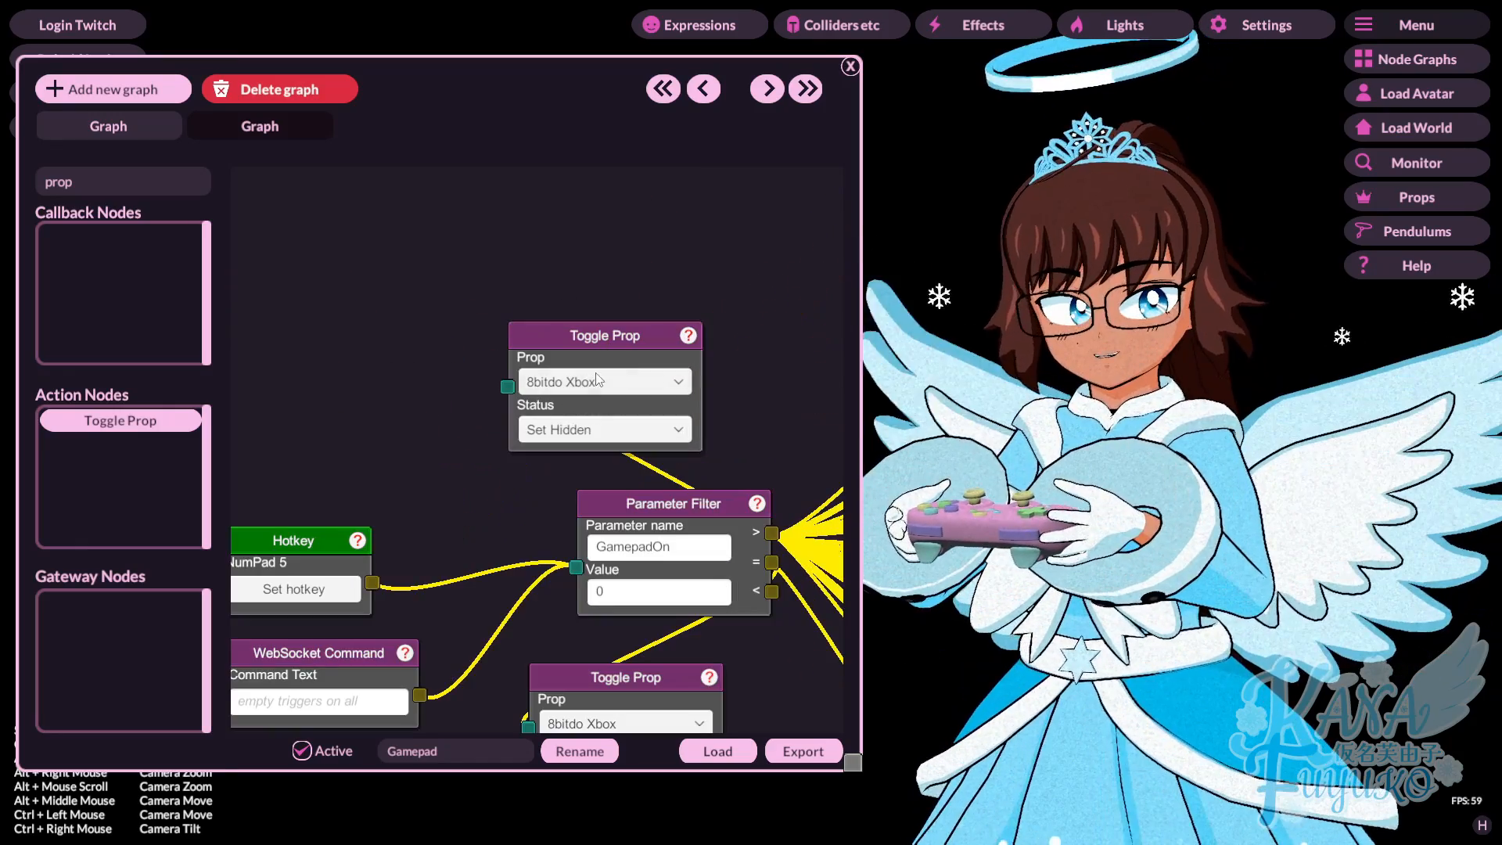
pyautogui.moveTo(648, 313); pyautogui.dragTo(636, 363)
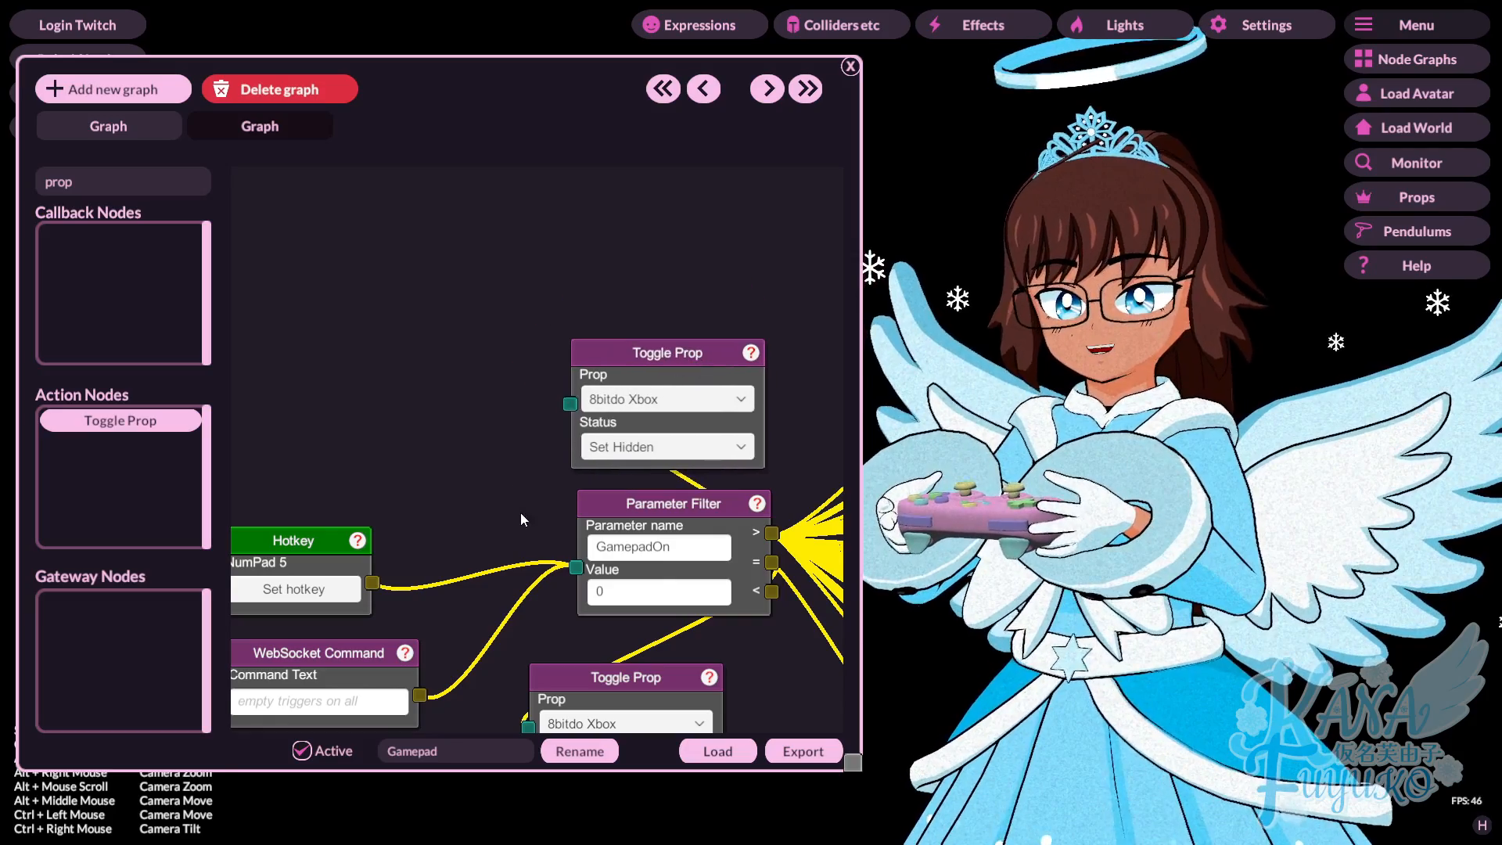
# Line up the Set Visible Toggle Prop node directly under the Parameter Filter and view the whole toggle section.
pyautogui.moveTo(521, 518); pyautogui.dragTo(524, 373)
pyautogui.moveTo(607, 439); pyautogui.dragTo(641, 427)
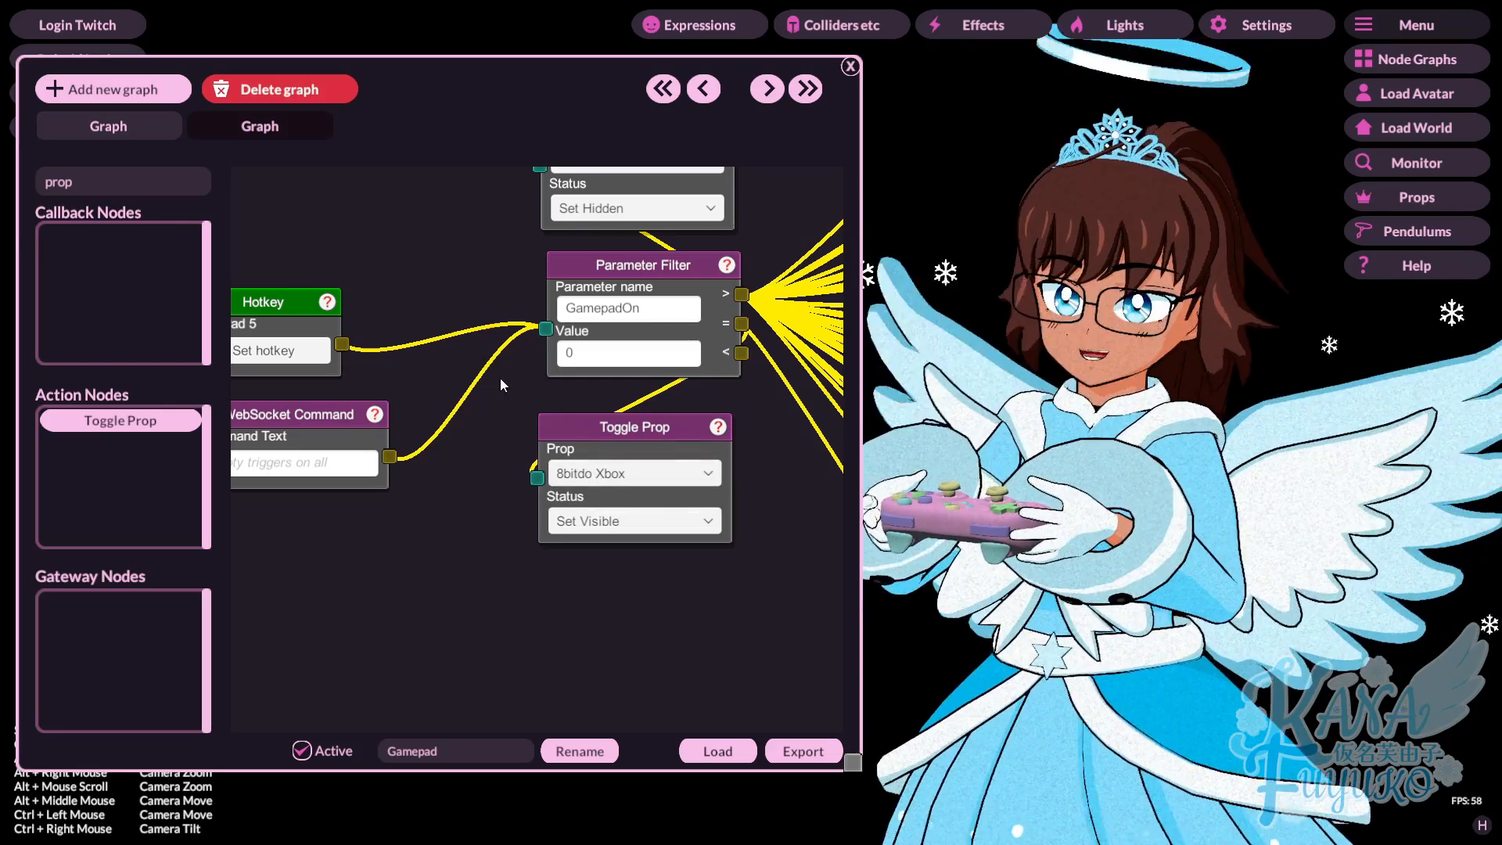
pyautogui.scroll(-5, 489, 463)
pyautogui.scroll(3, 501, 469)
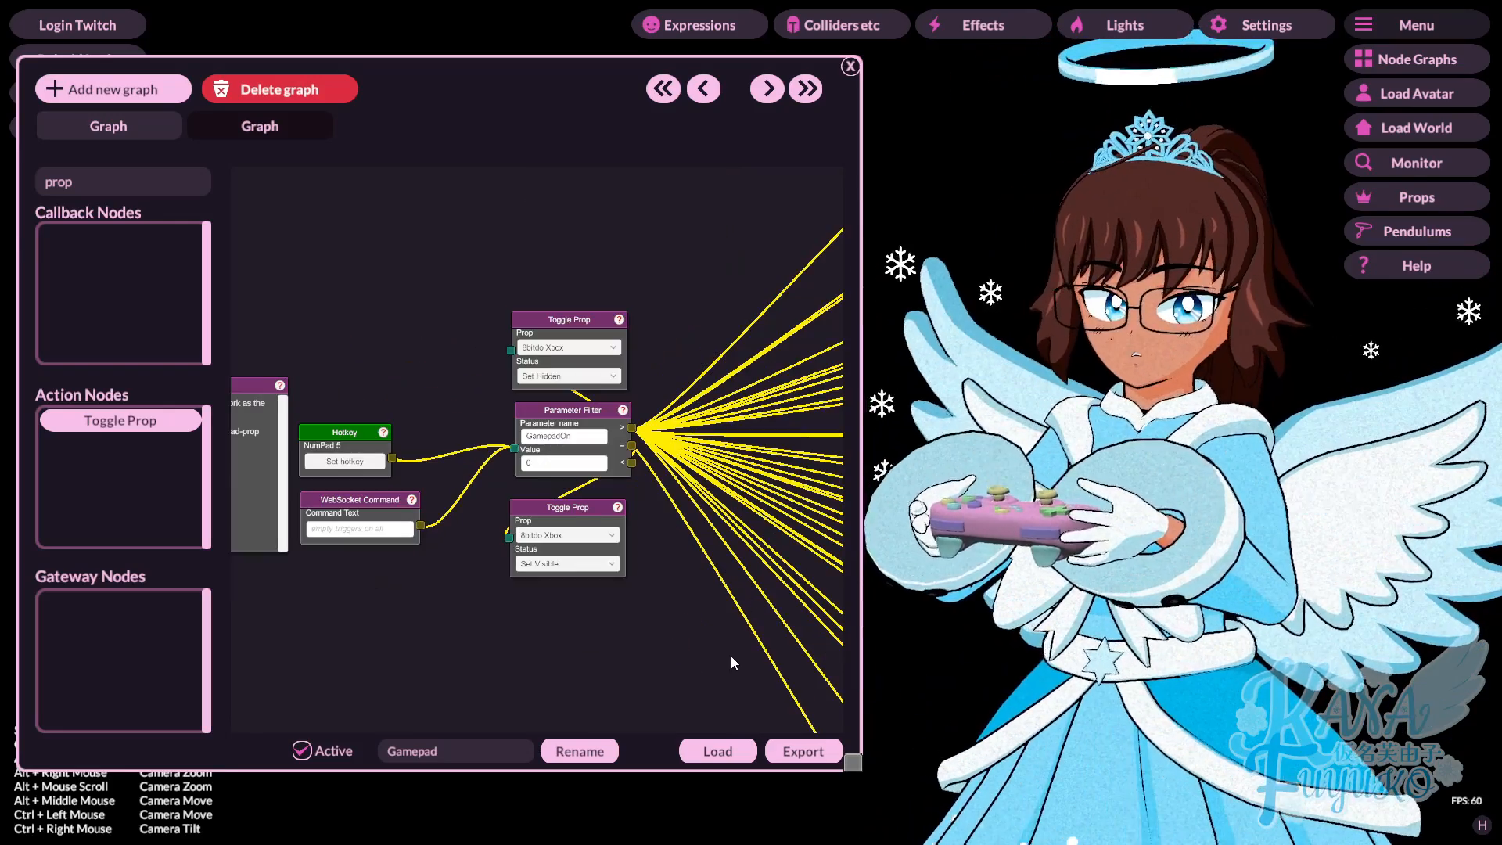